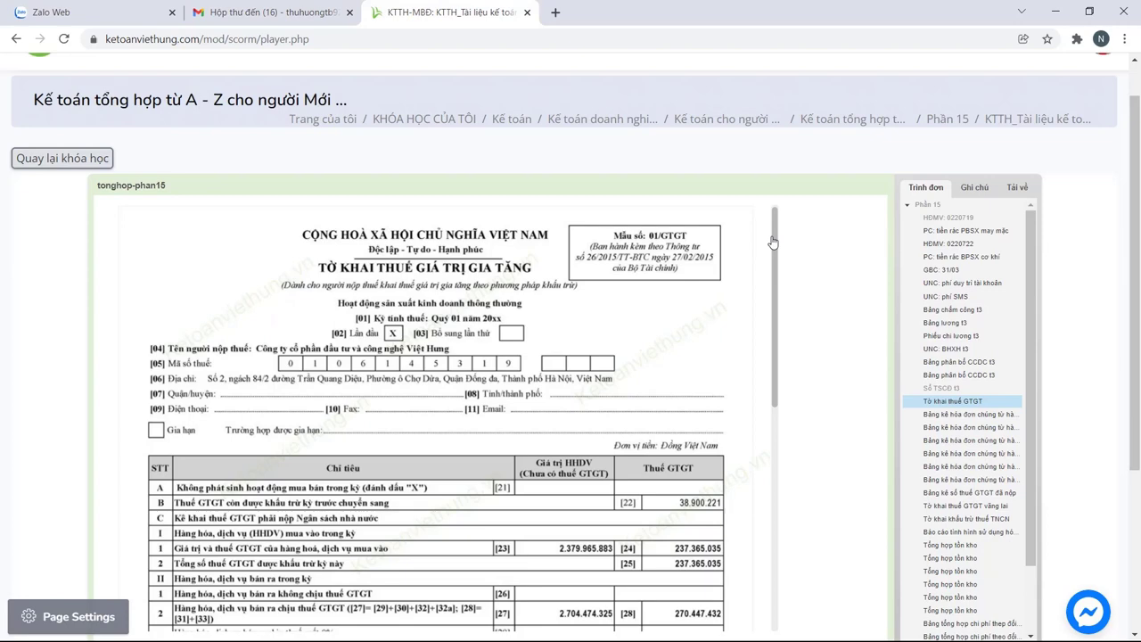
Switch to MISA SME and create a first-time TT26 VAT declaration for quarter 1 of 2022 with appendices PL 01-1/GTGT and PL 01-2/GTGT.
key("alt+Tab")
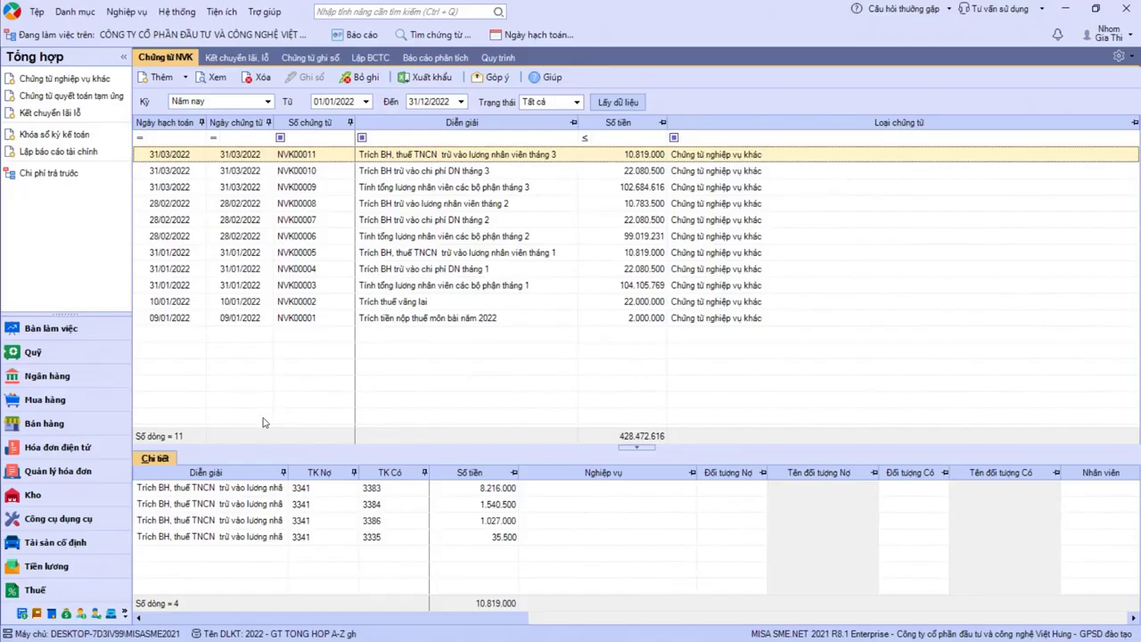
left_click(45, 589)
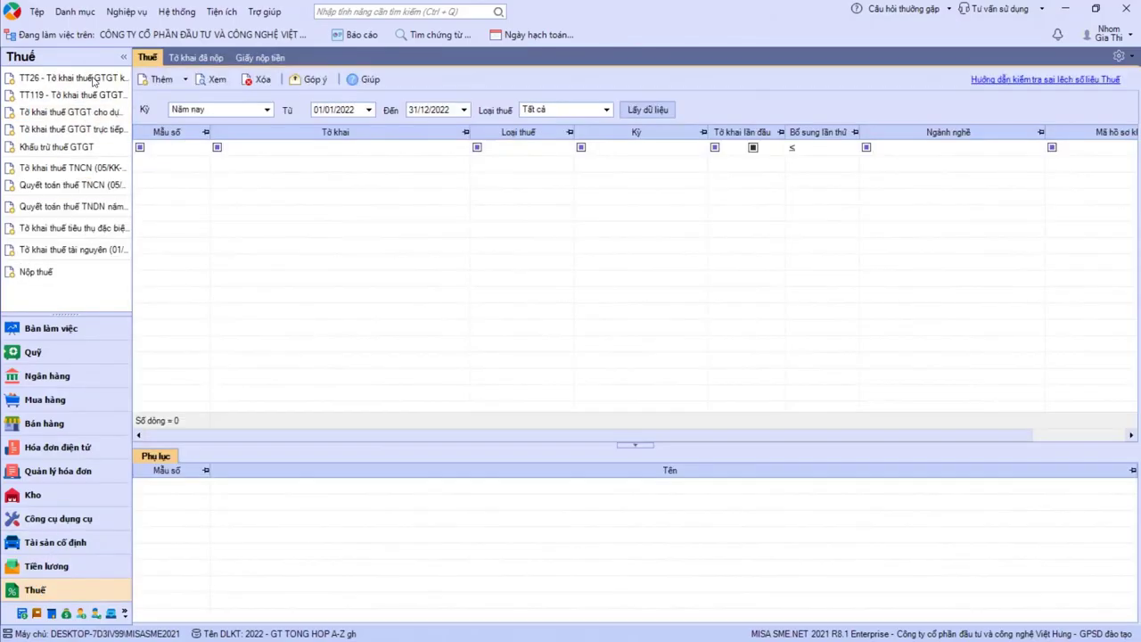
left_click(75, 78)
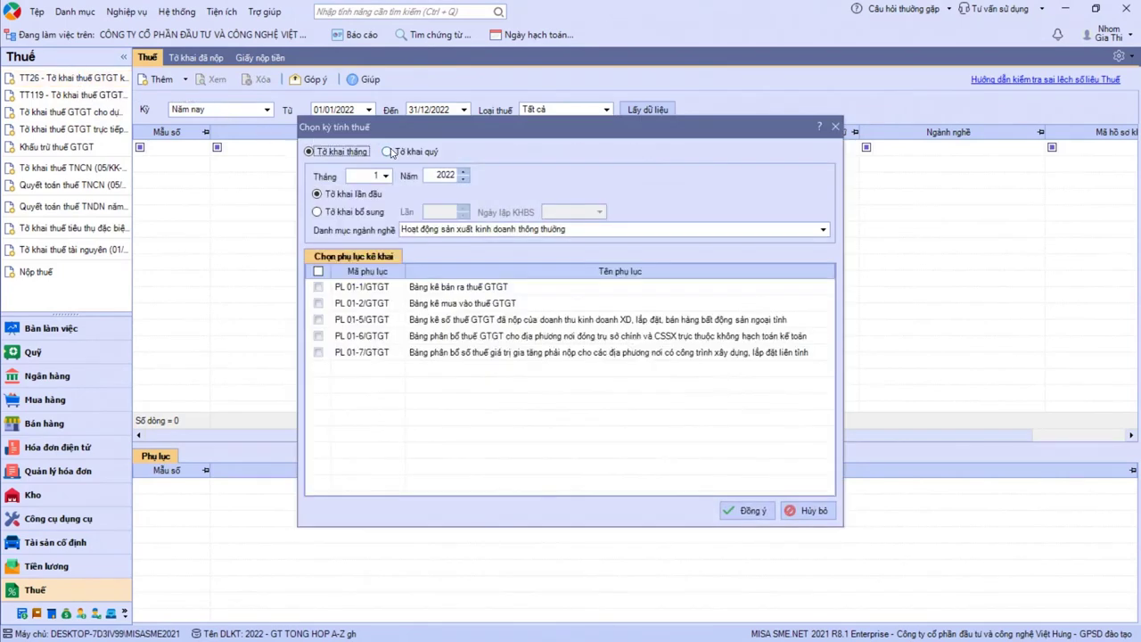
left_click(390, 153)
left_click(318, 287)
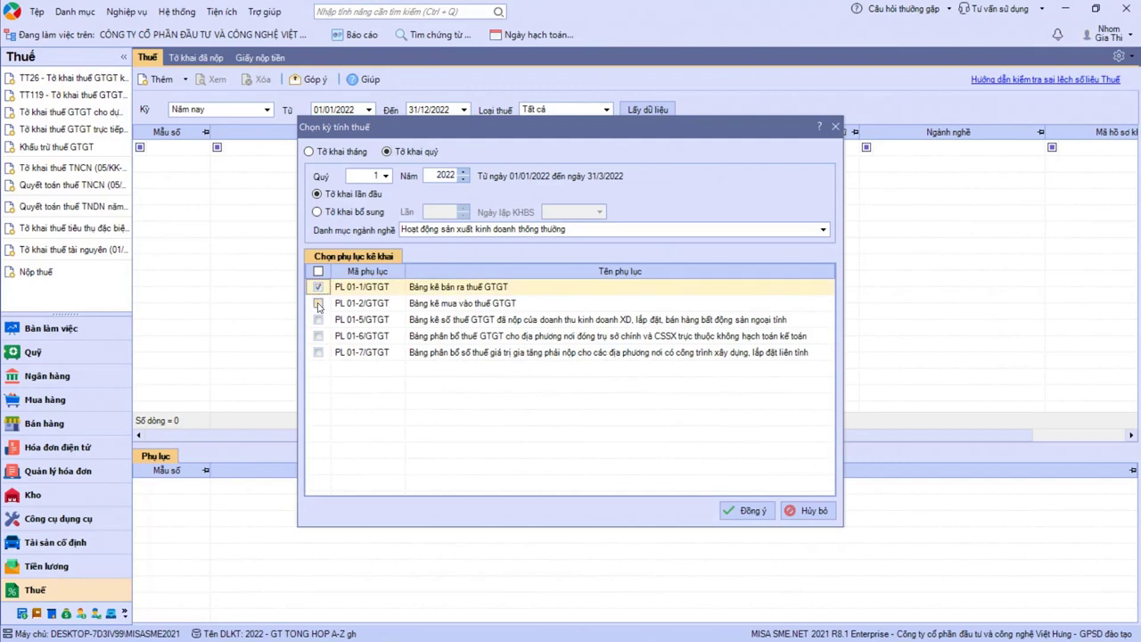
left_click(318, 304)
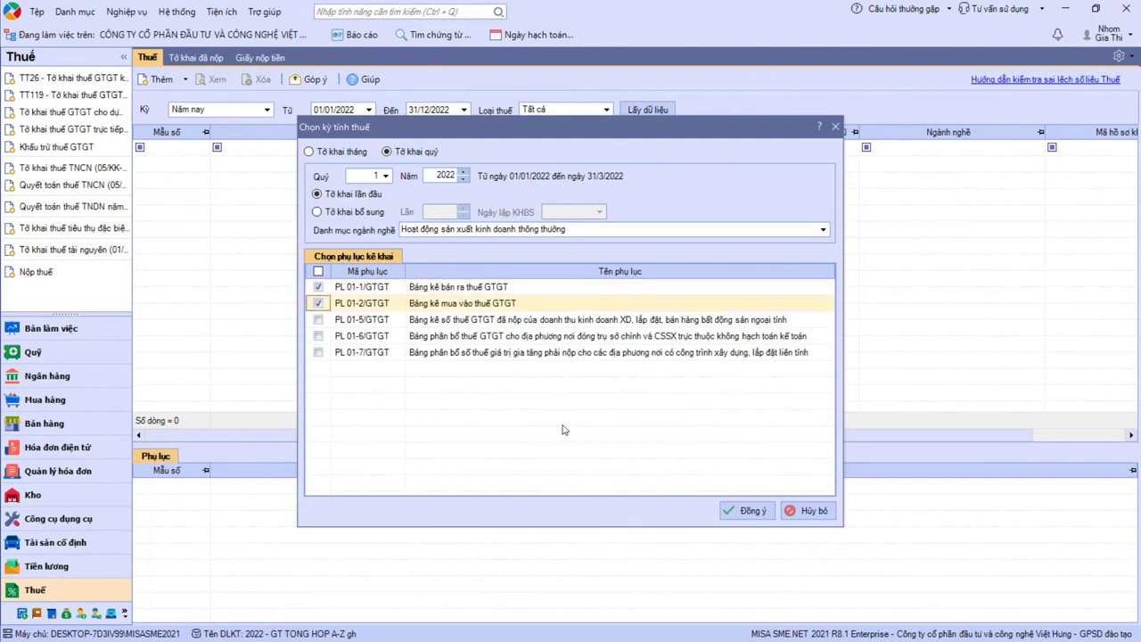
left_click(747, 511)
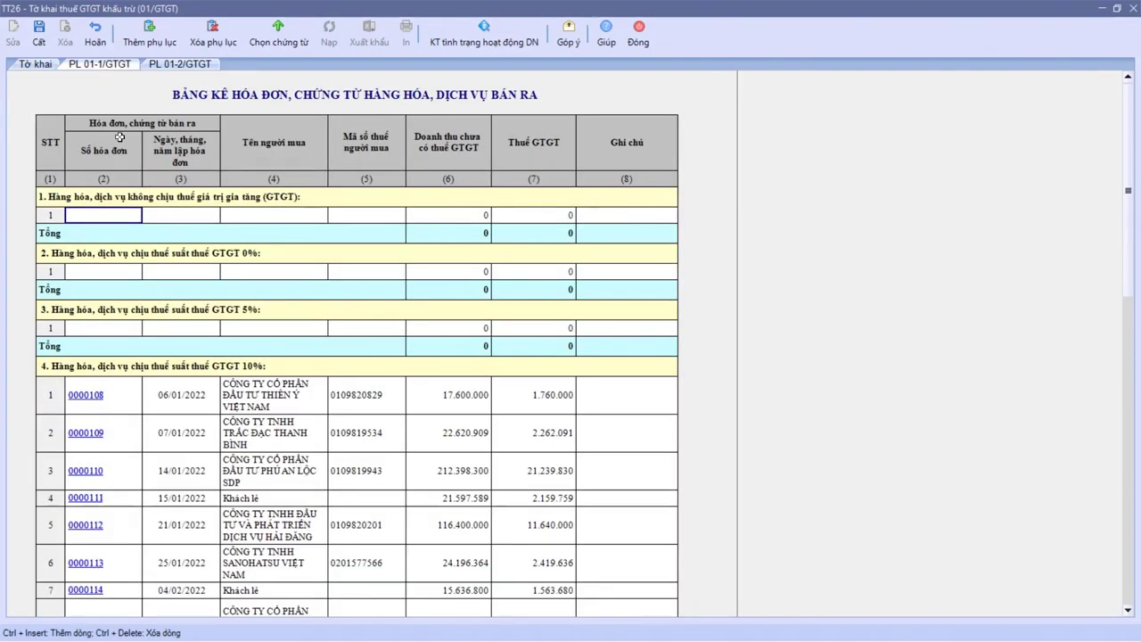
Review the purchase invoices in PL 01-2/GTGT, inspect the amounts in row 41, and open and close that row's source voucher.
left_click(165, 71)
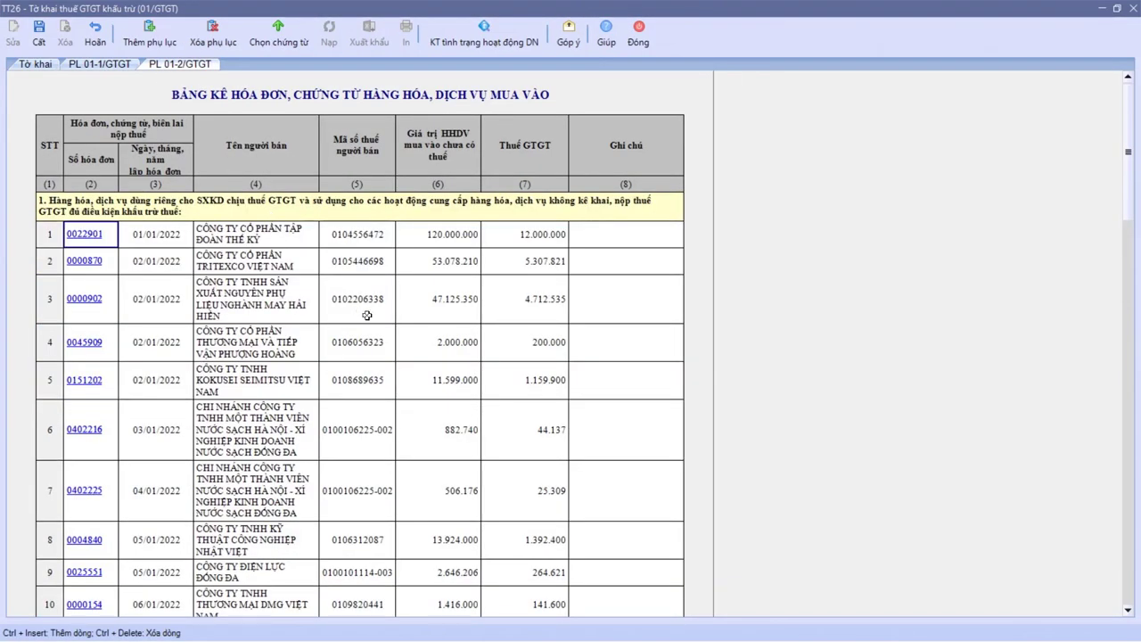
scroll(366, 321, "down", 10)
scroll(375, 330, "down", 5)
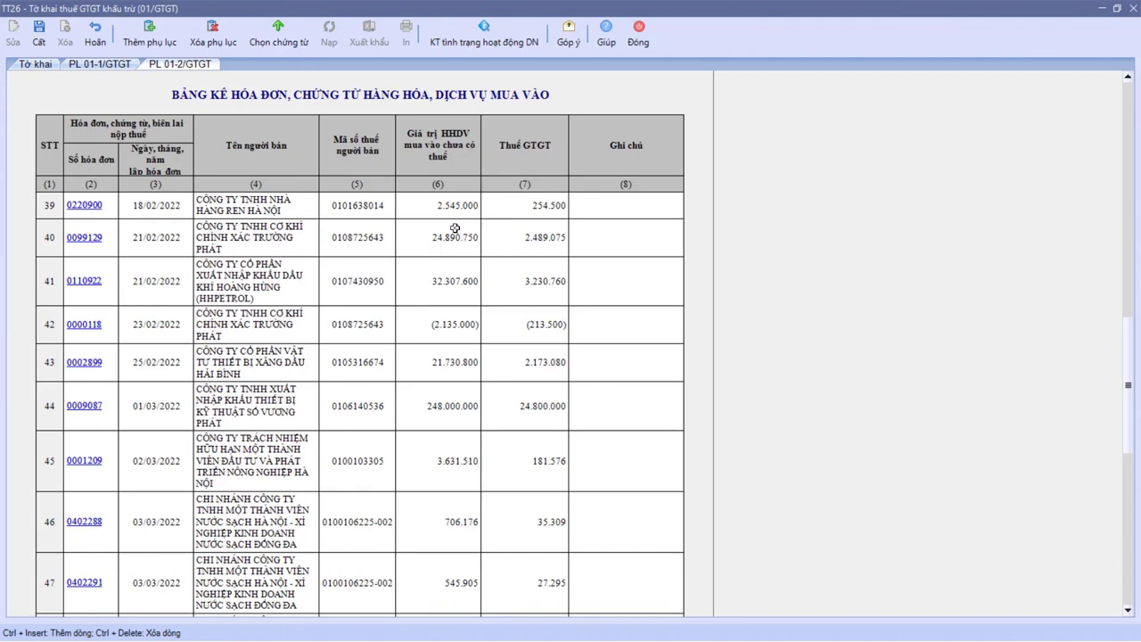
left_click(437, 284)
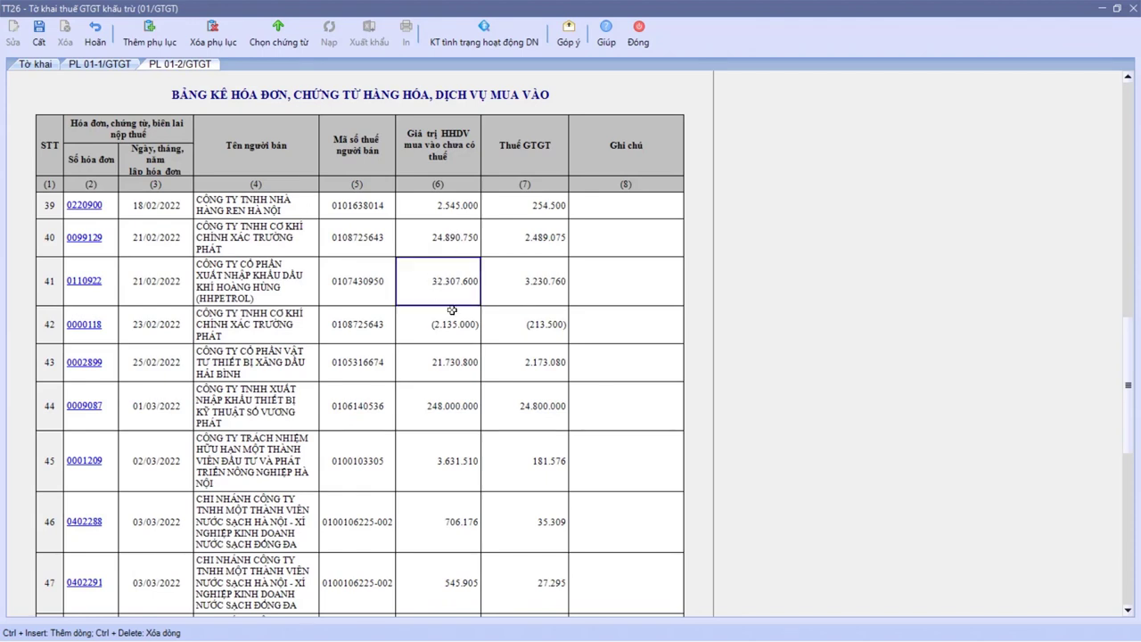
left_click(522, 282)
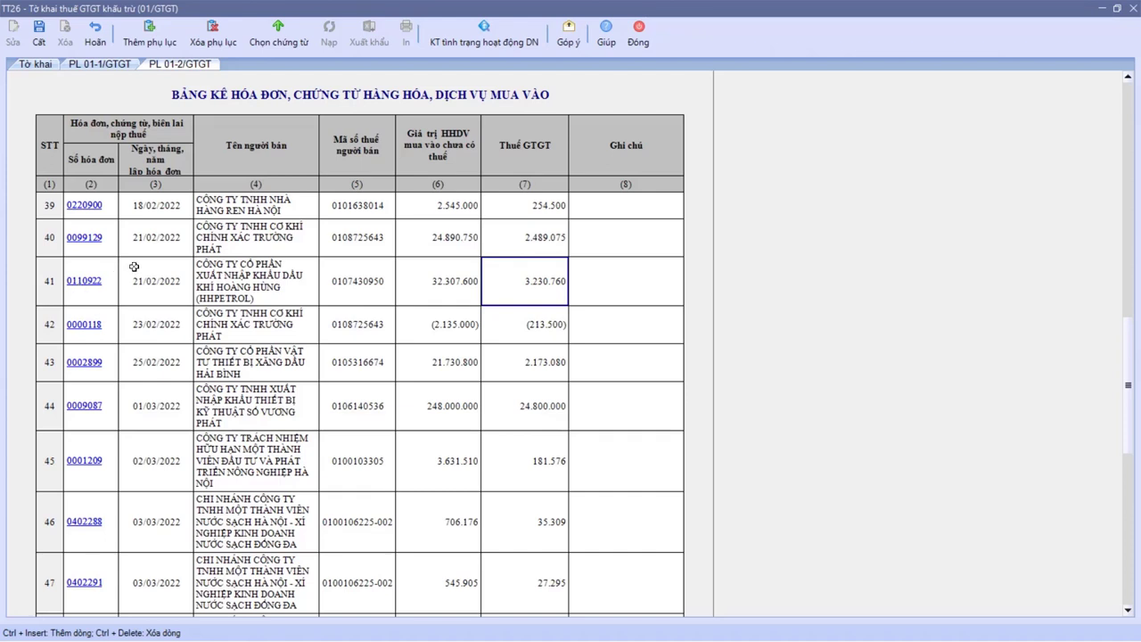
left_click(89, 283)
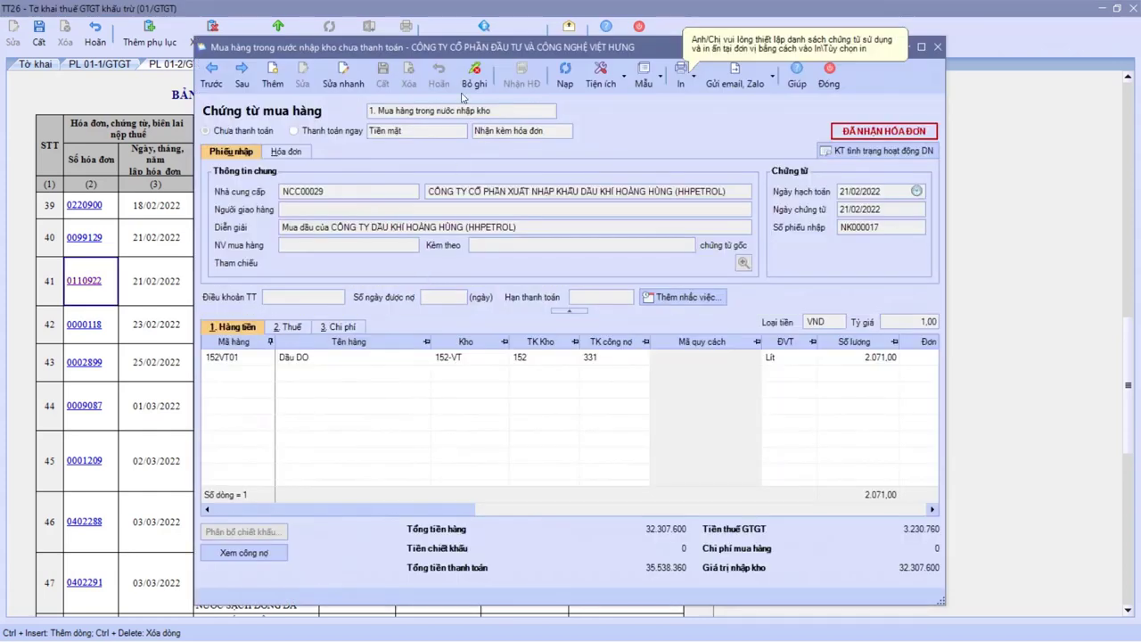
left_click(831, 77)
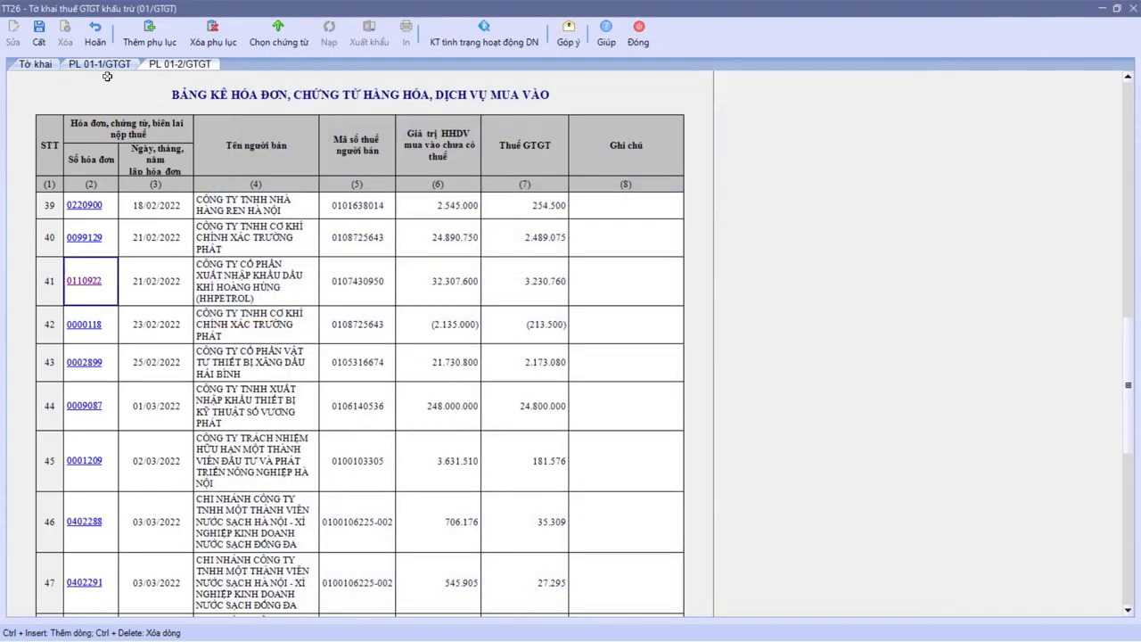
View the sales invoice appendix PL 01-1/GTGT and close the draft VAT declaration without saving it.
left_click(99, 67)
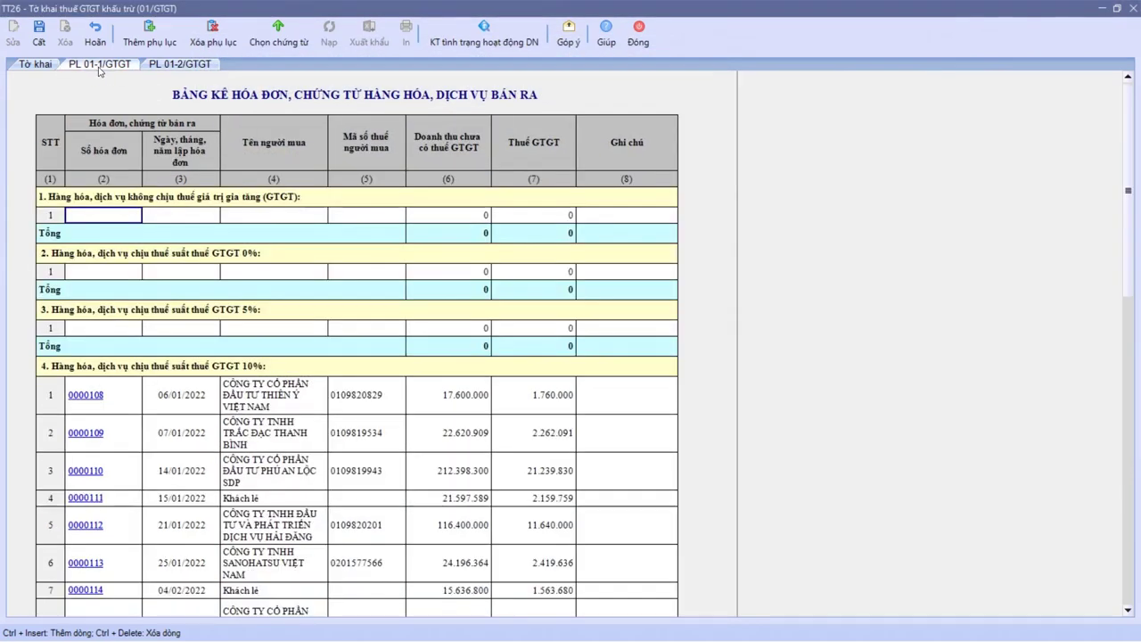
left_click(638, 34)
left_click(626, 383)
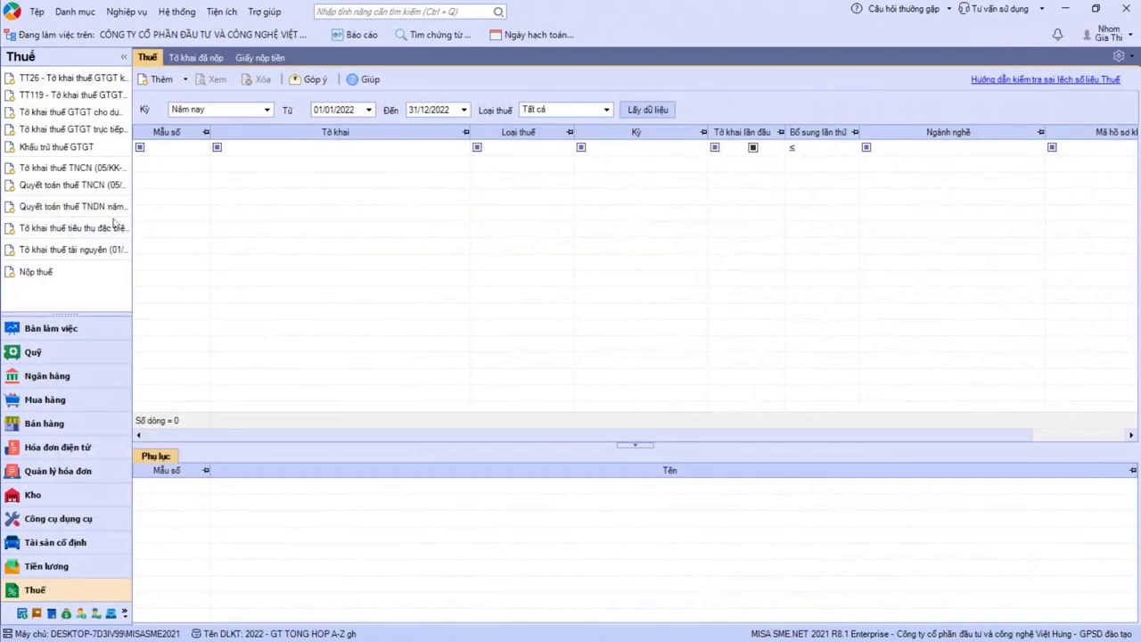
Open the 15/03/2022 sales voucher for the completed Hòa Bình primary school project from the sales list, inspect it and close it.
left_click(81, 430)
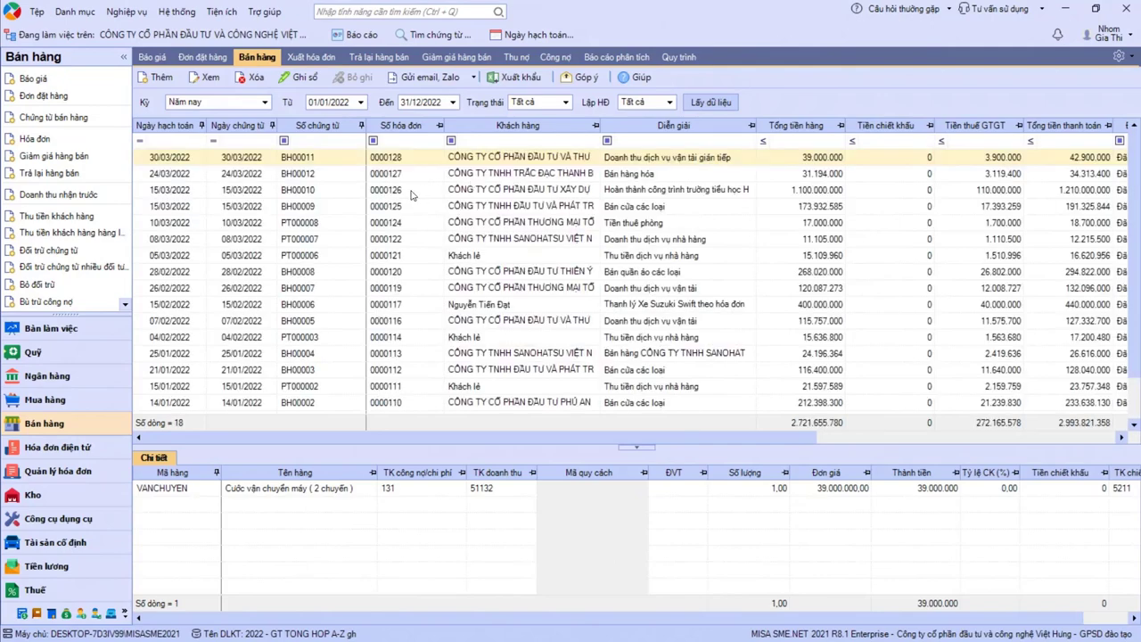
left_click(412, 193)
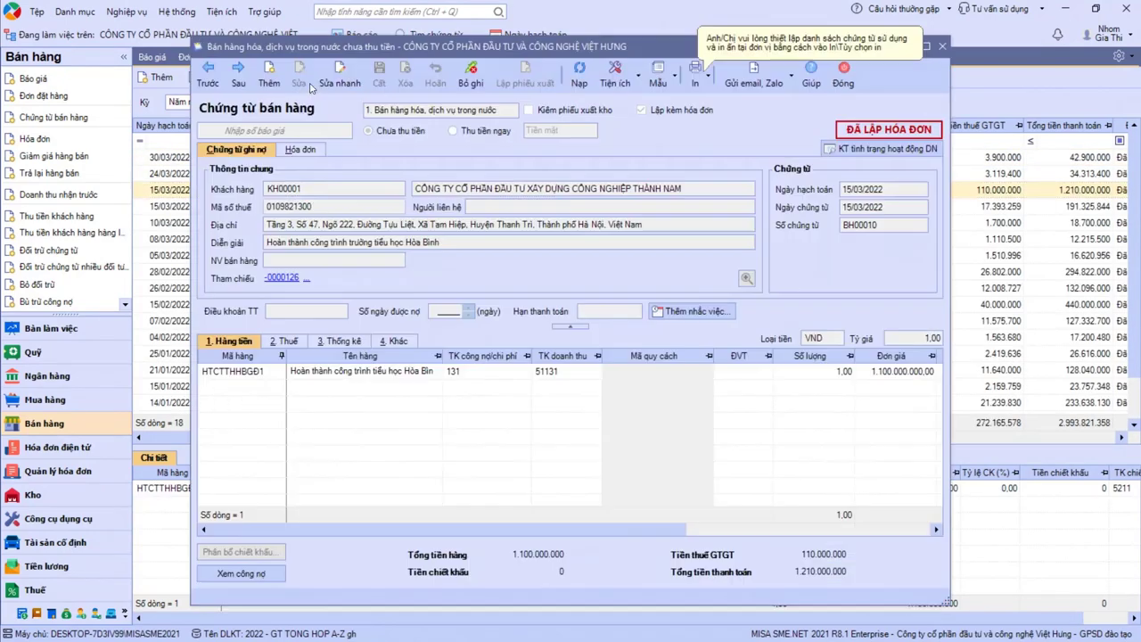
key("Return")
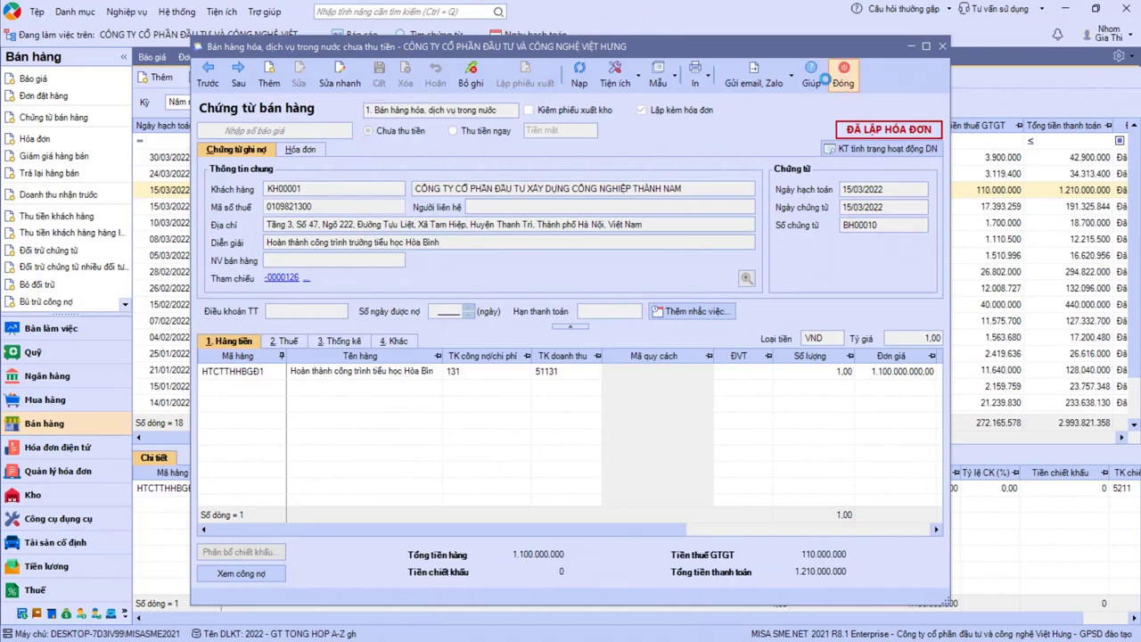
left_click(842, 76)
Create a quarterly TT26 VAT declaration for quarter 1 of 2022 with appendices PL 01-1/GTGT and PL 01-2/GTGT.
left_click(36, 590)
double_click(76, 77)
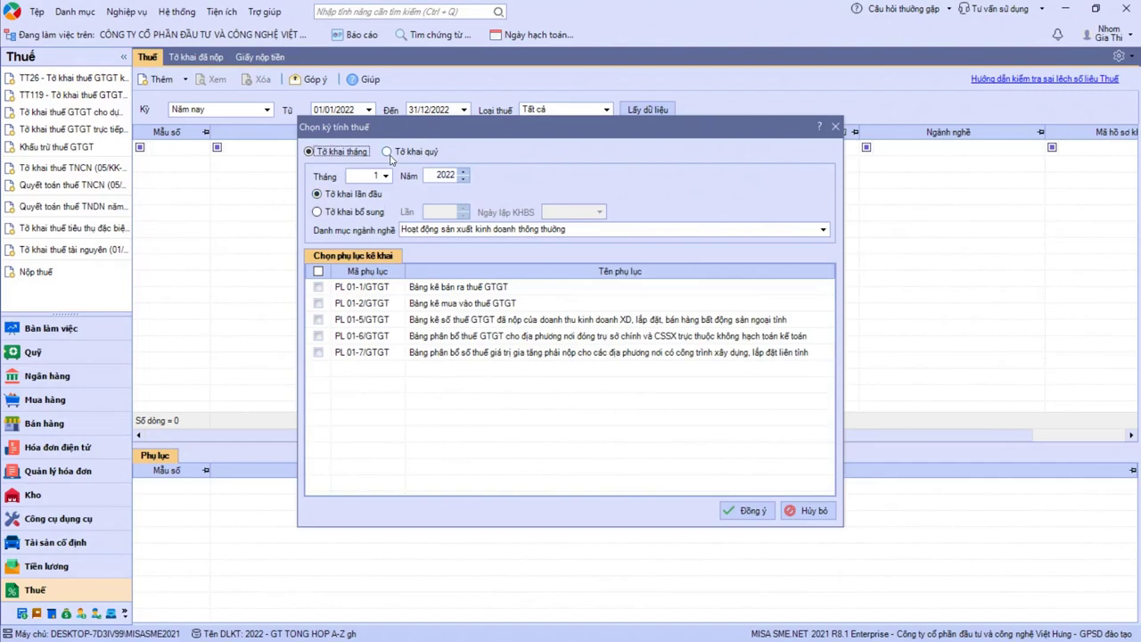
left_click(389, 151)
left_click(747, 511)
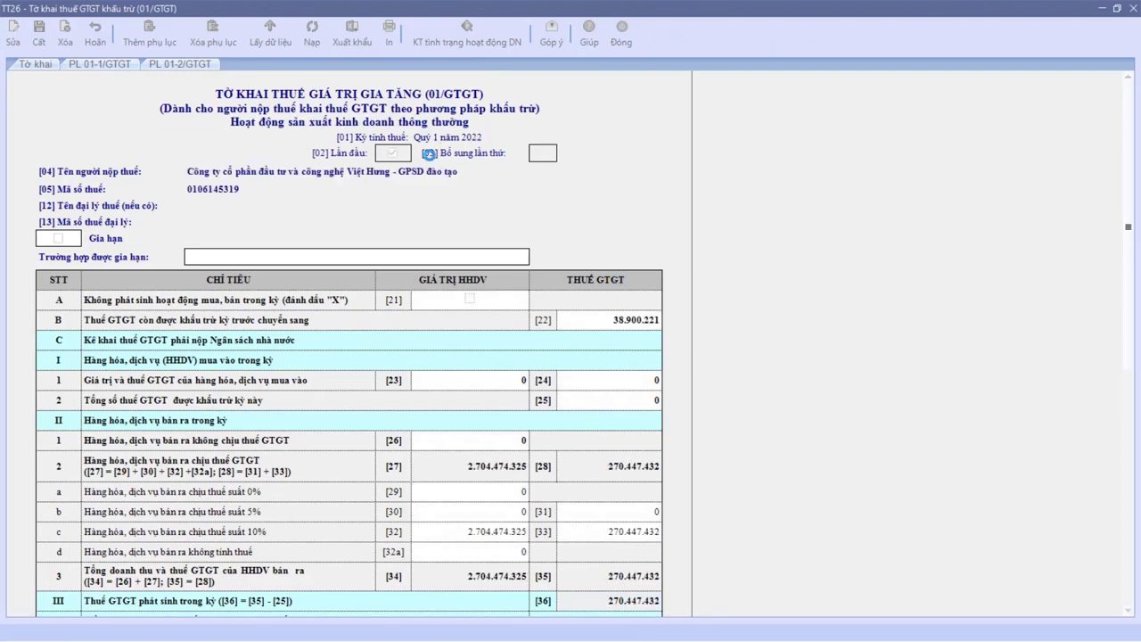
Review the purchase invoice list in PL 01-2/GTGT down to its totals.
left_click(199, 68)
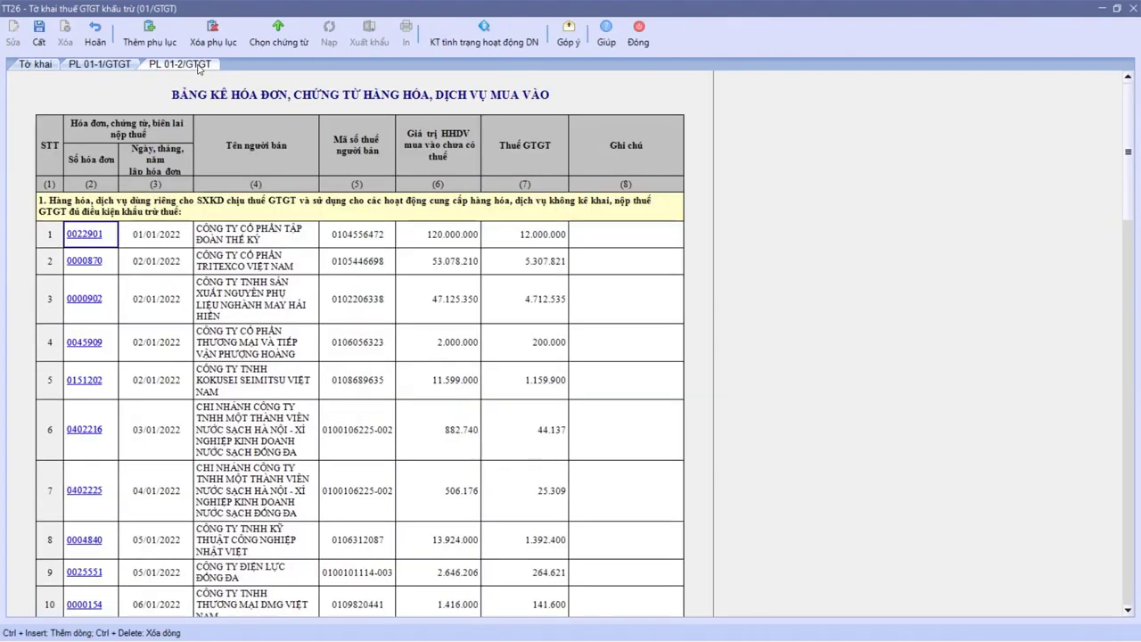
scroll(435, 421, "down", 10)
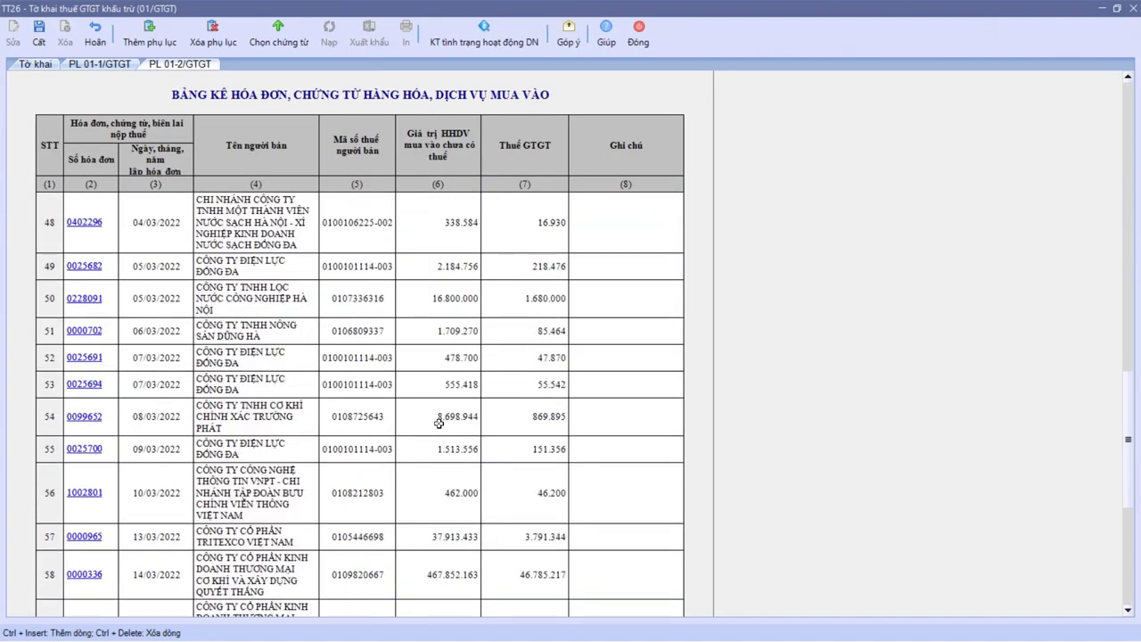
scroll(439, 423, "down", 5)
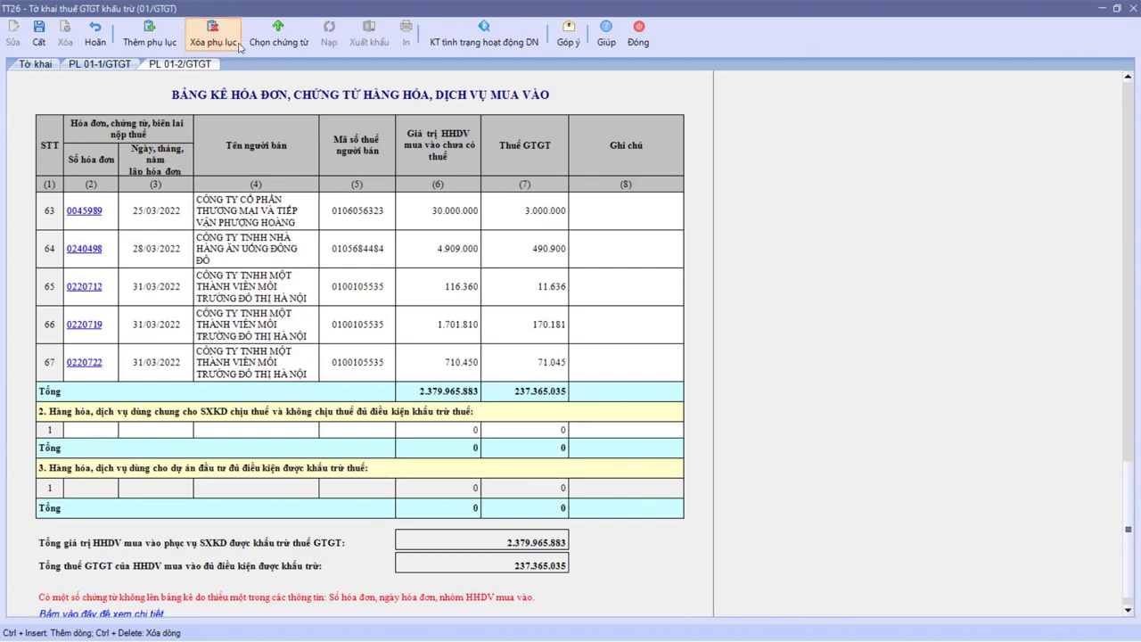
Try to exclude the first three vouchers from the purchase invoice list, and cancel the voucher selection.
left_click(272, 32)
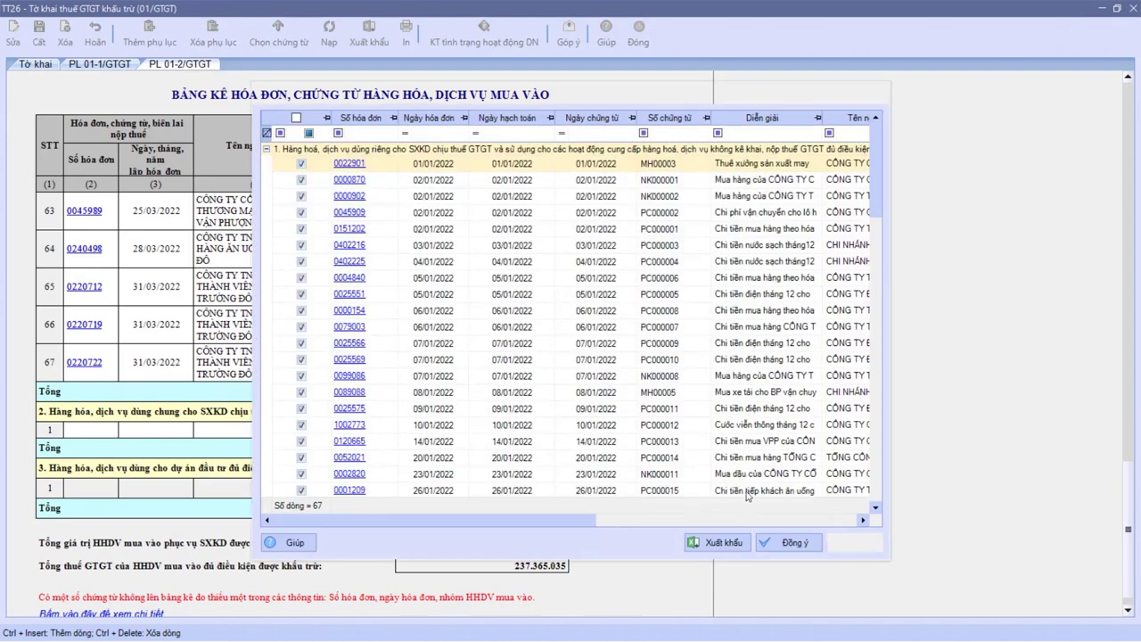
left_click(301, 164)
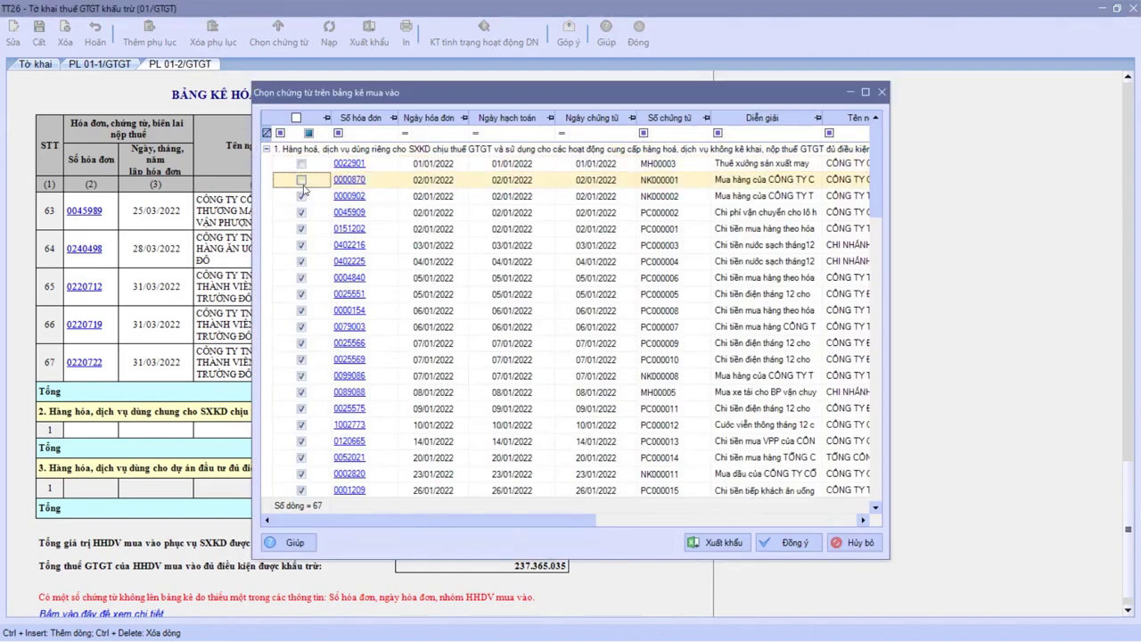
left_click(301, 180)
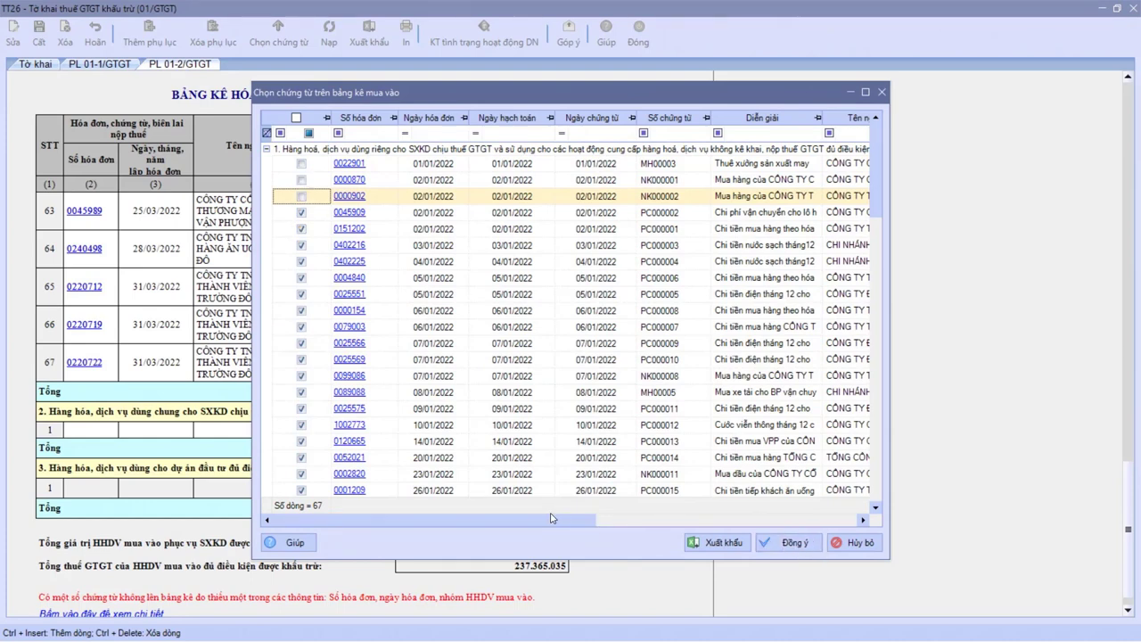
left_click_drag(562, 522, 446, 526)
left_click(855, 542)
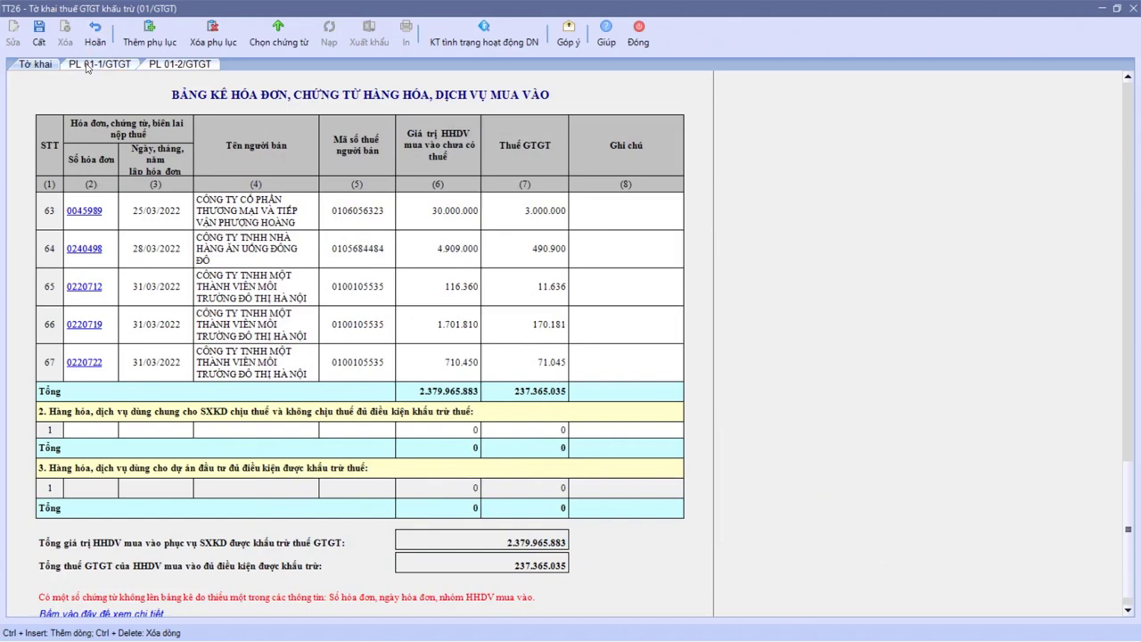
Review the sales invoice list in PL 01-1/GTGT and inspect the negative revenue entry in row 18.
left_click(86, 69)
left_click(286, 430)
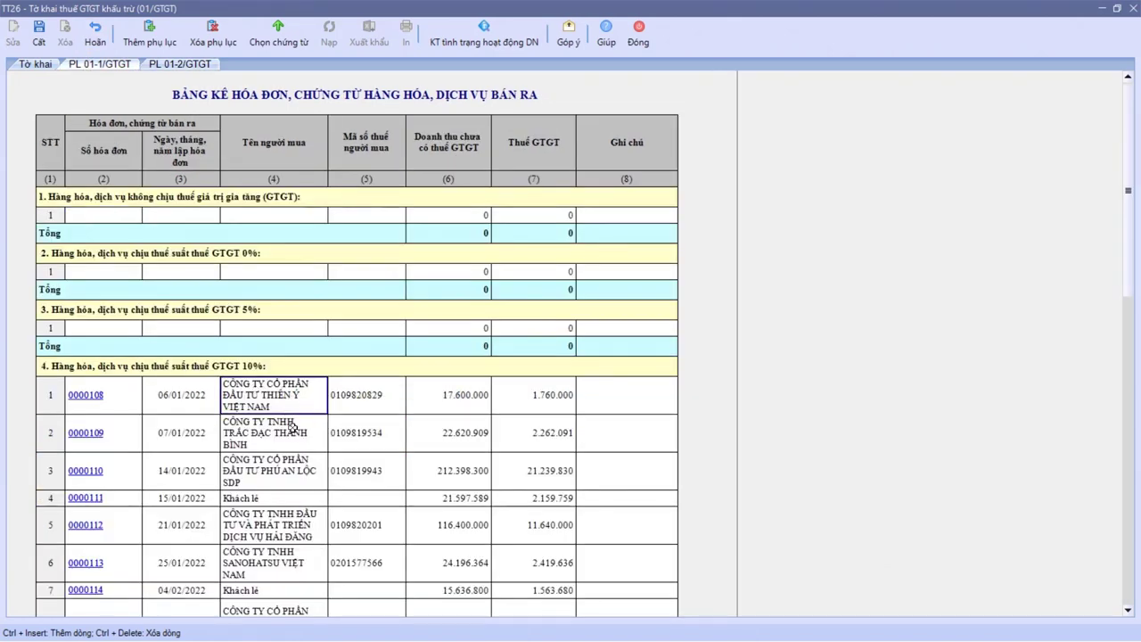
scroll(286, 494, "down", 3)
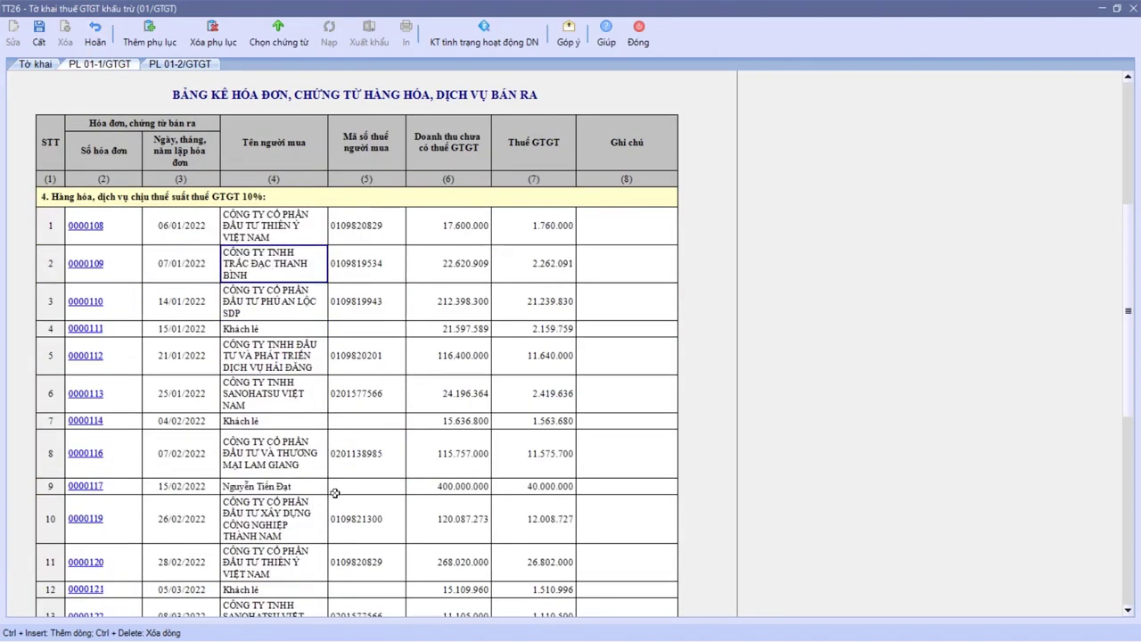
scroll(334, 490, "down", 5)
left_click(426, 529)
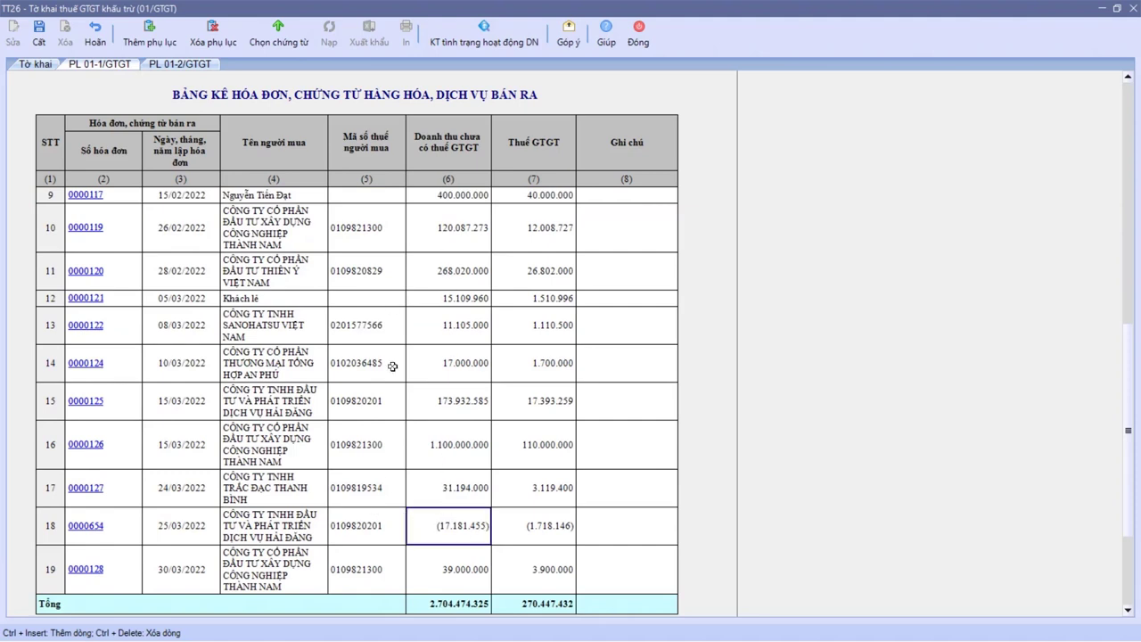
Go back through the purchase invoice list in PL 01-2/GTGT and highlight the negative value and VAT amounts in row 42.
left_click(179, 64)
scroll(462, 326, "up", 10)
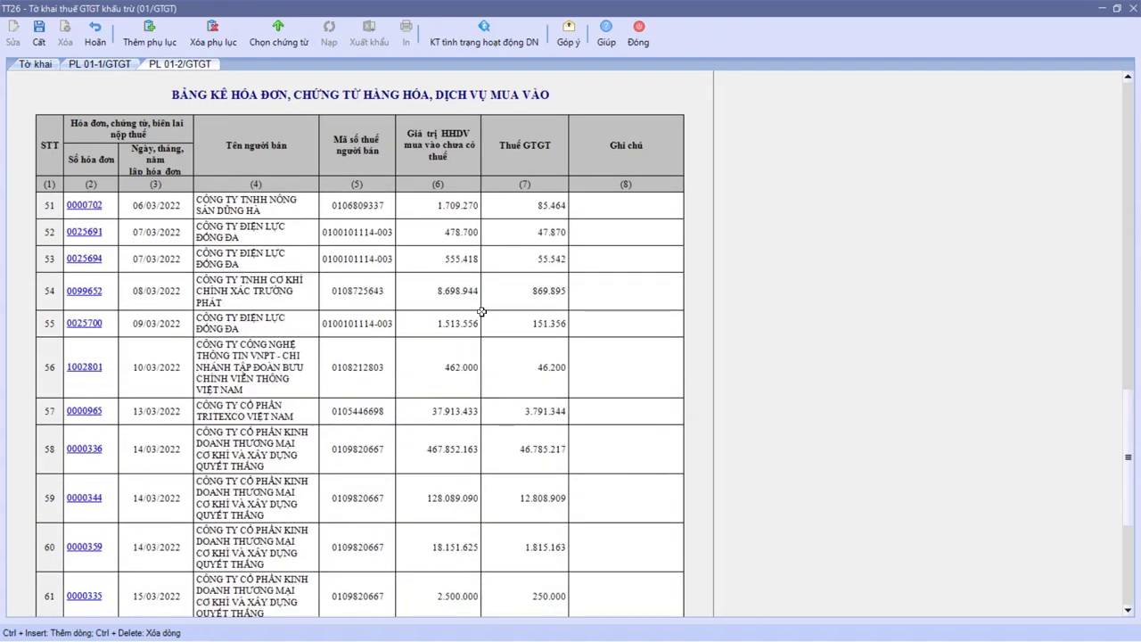
scroll(517, 325, "down", 5)
scroll(517, 326, "up", 2)
scroll(517, 325, "up", 1)
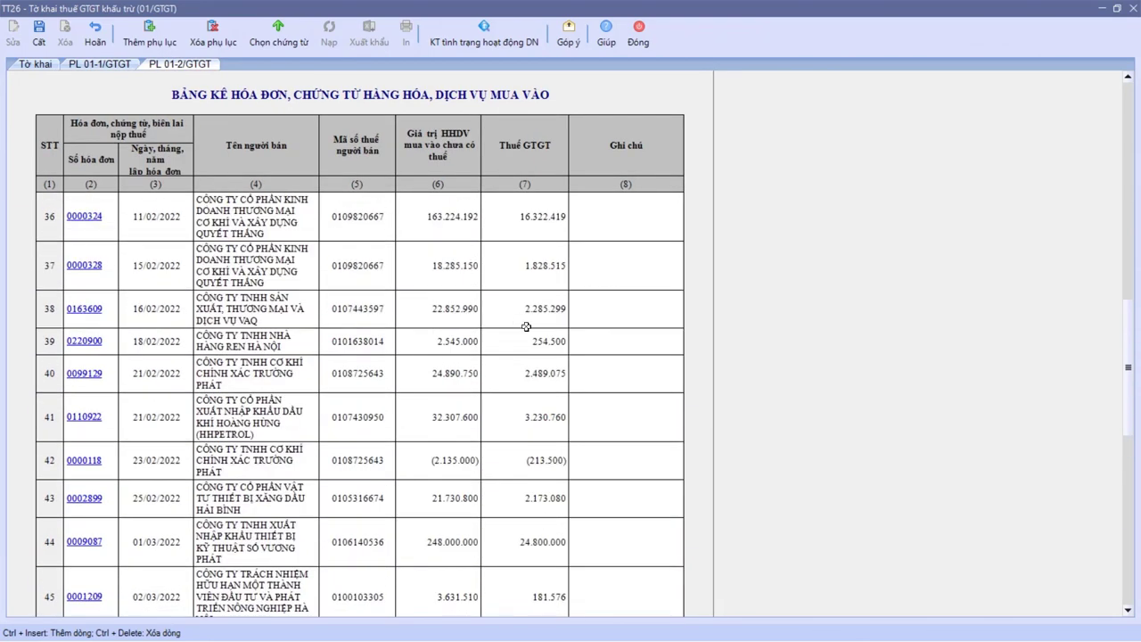
left_click_drag(446, 461, 557, 460)
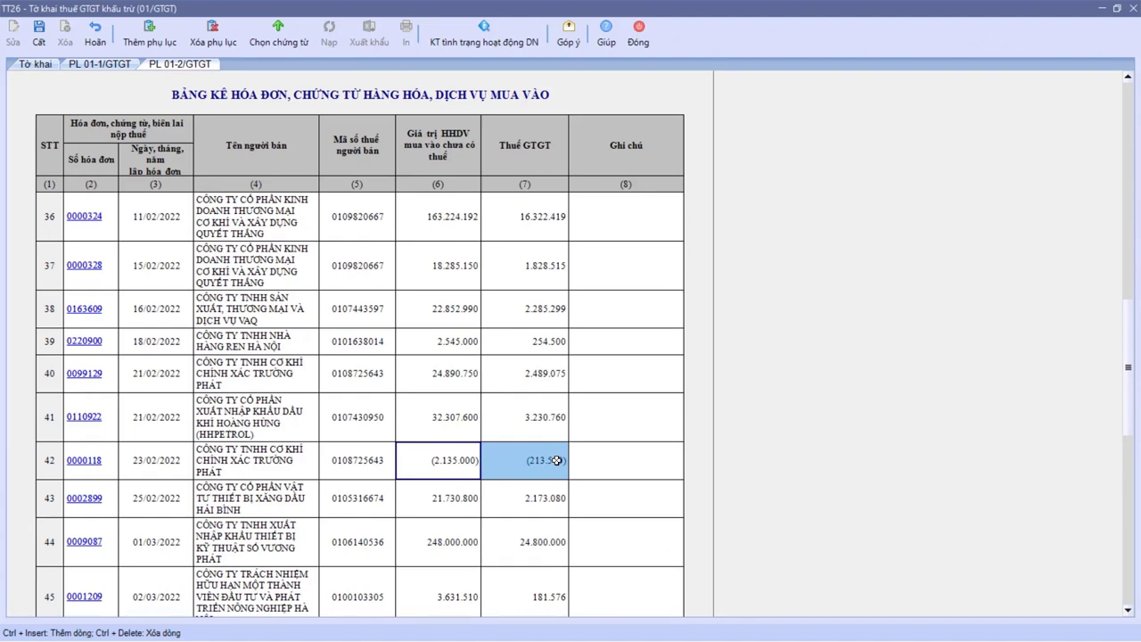
Check the carried-forward deductible VAT in item [22] and the remaining items of the main declaration, and save the declaration.
left_click(40, 65)
left_click(564, 321)
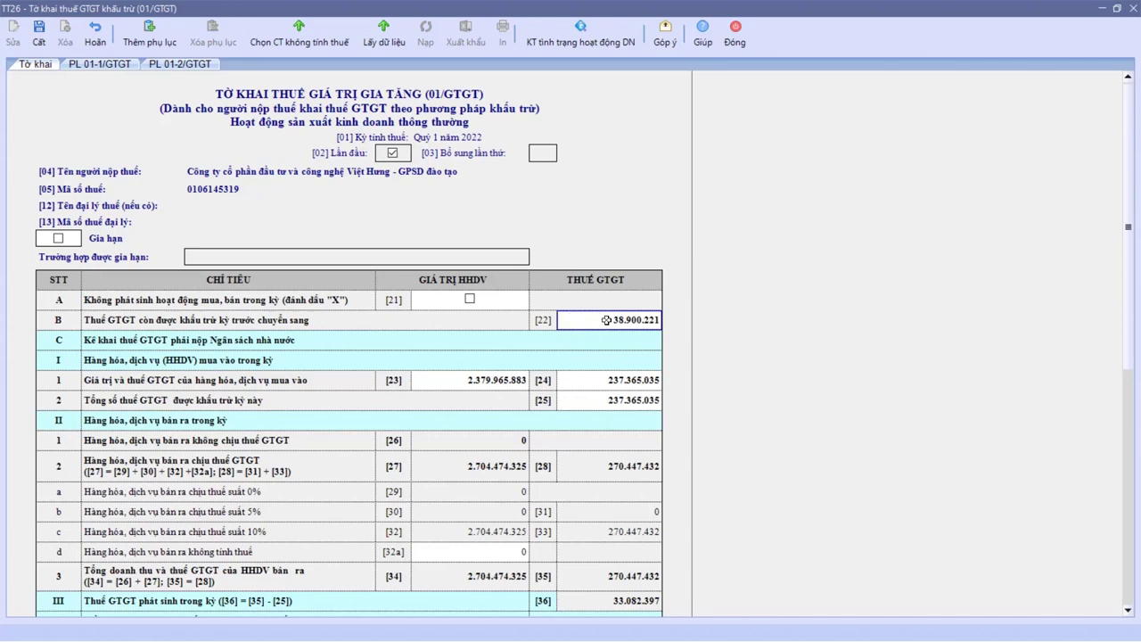
scroll(304, 223, "down", 5)
scroll(304, 223, "up", 3)
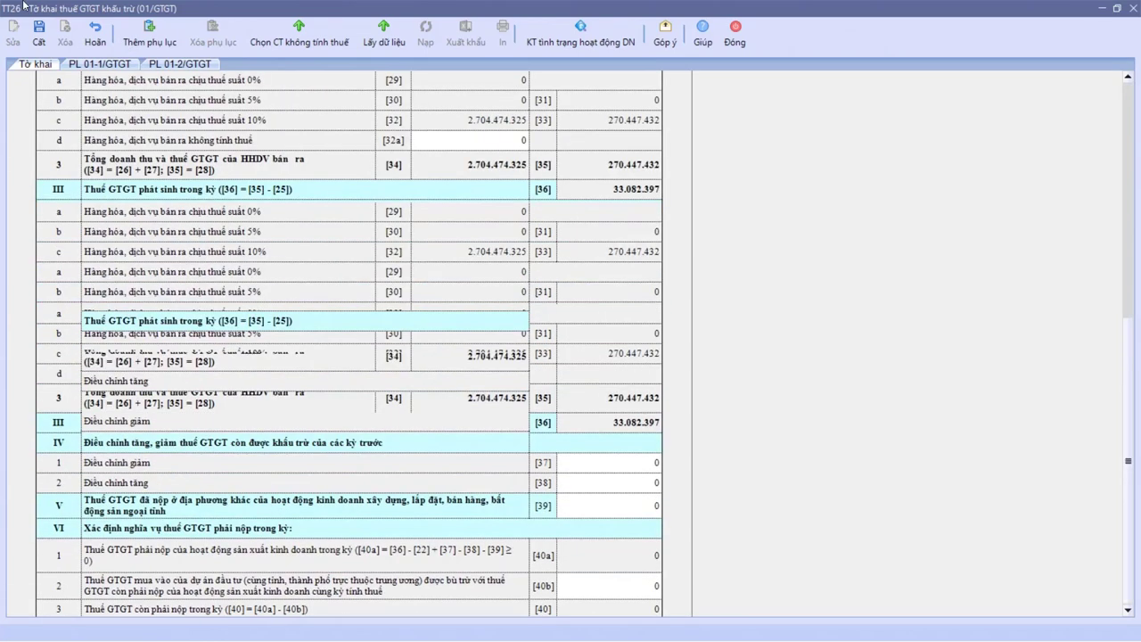
left_click(39, 29)
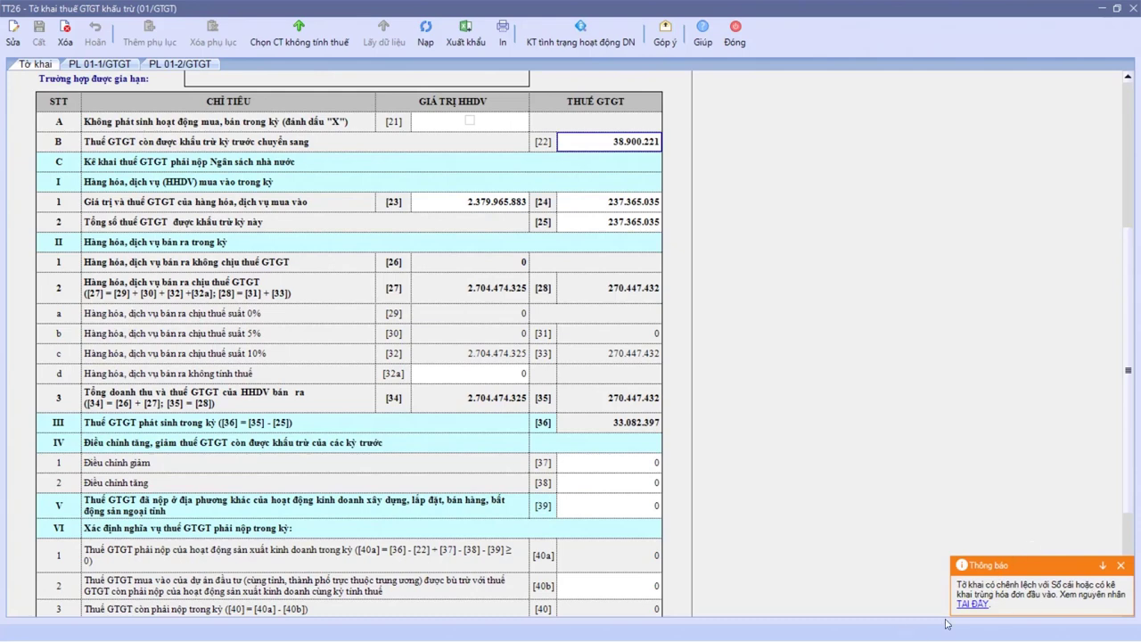
Check the ledger discrepancy report for the declaration, and add appendix PL 01-5/GTGT for VAT paid on out-of-province revenue.
left_click(976, 606)
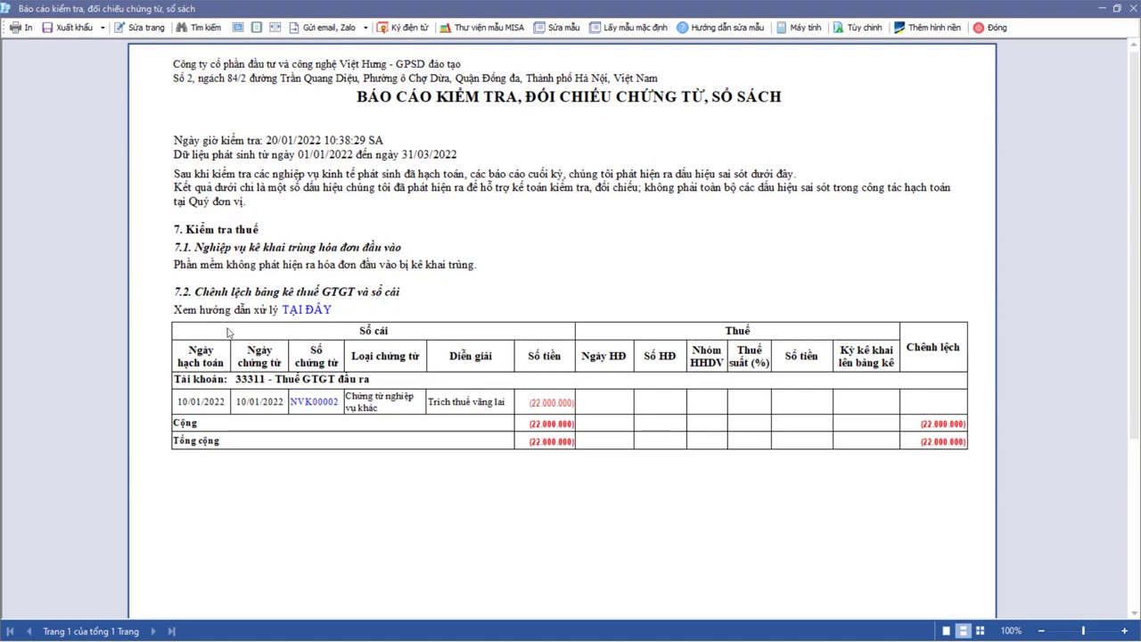
left_click(990, 27)
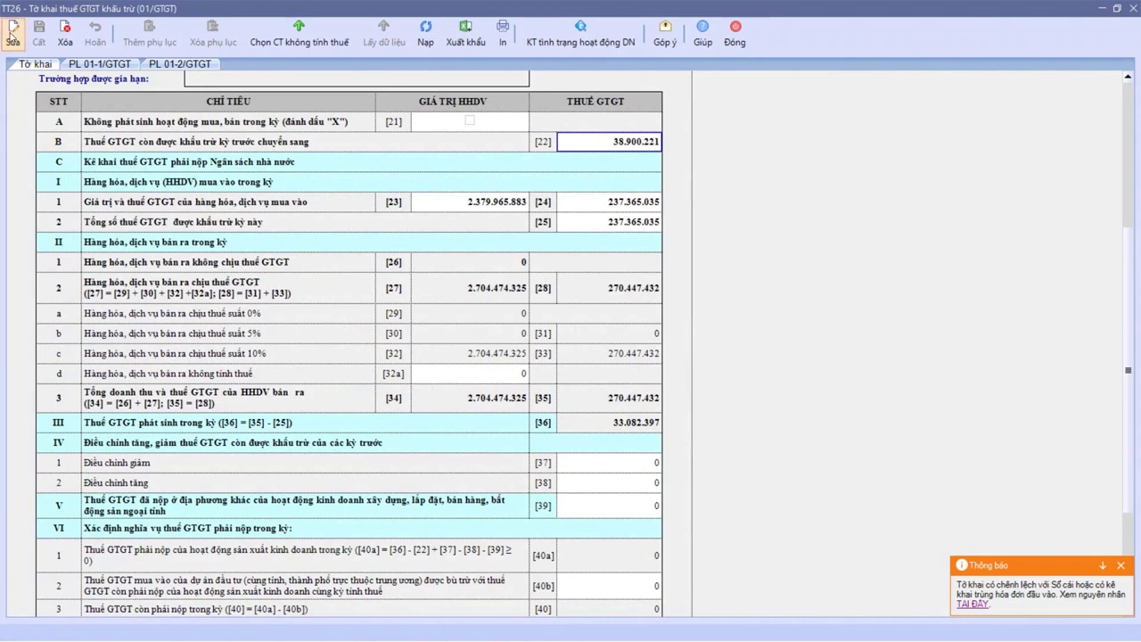
left_click(13, 34)
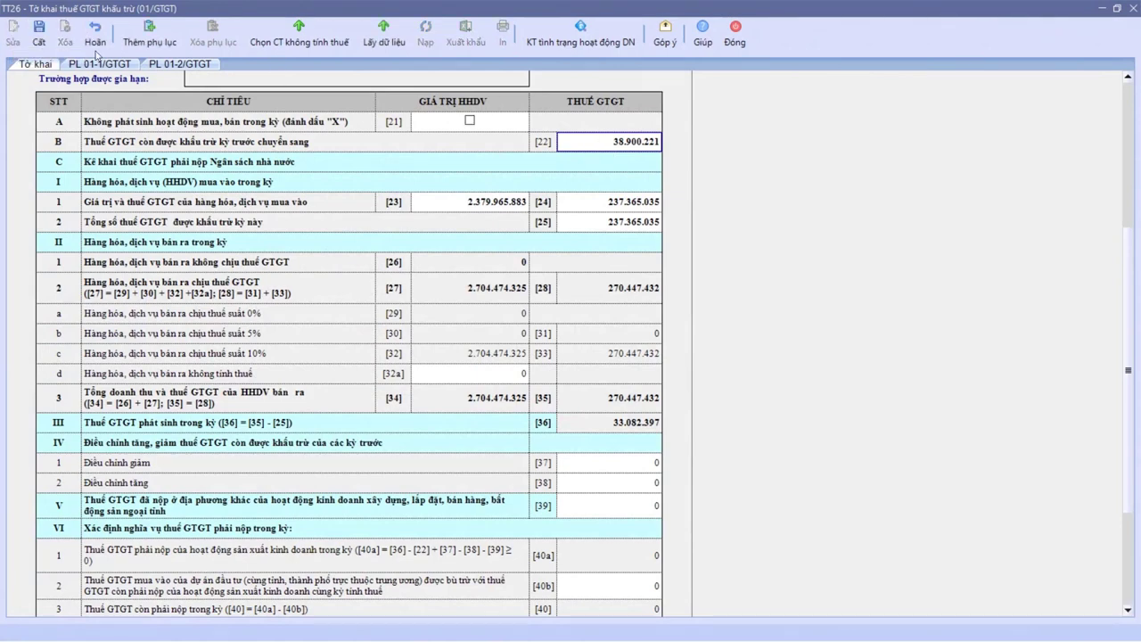
left_click(153, 39)
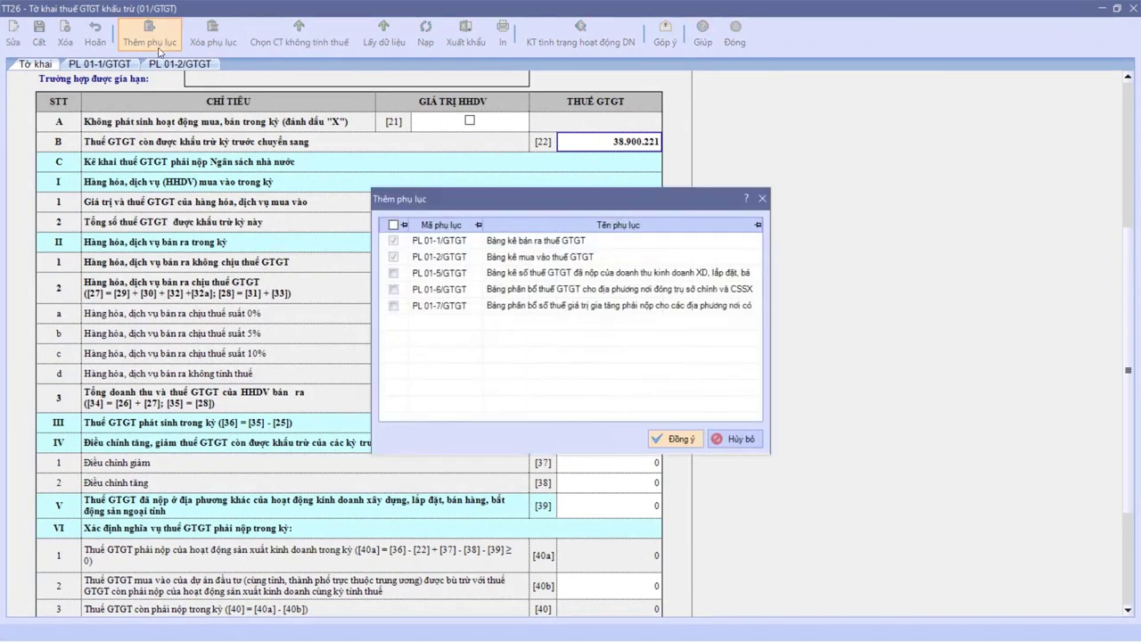
left_click(393, 273)
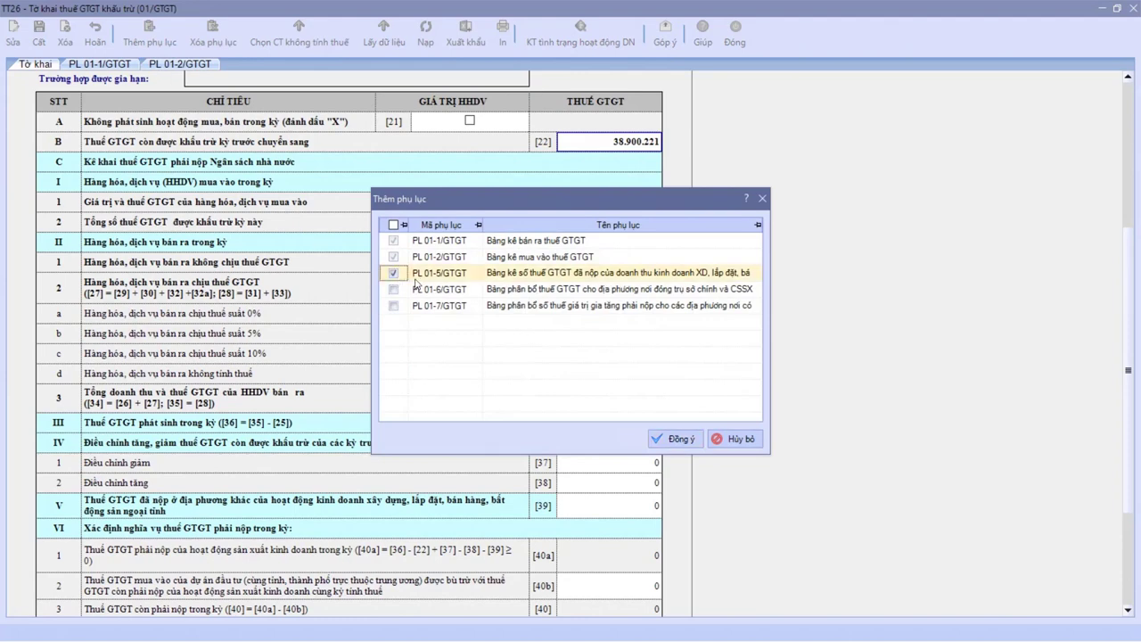
left_click(677, 438)
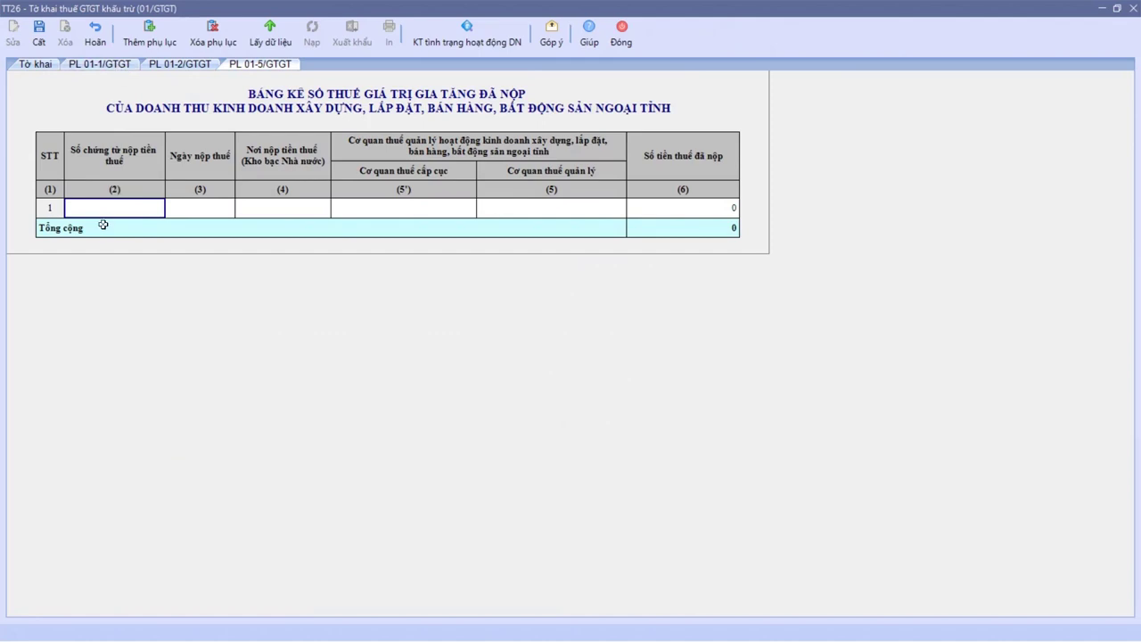
Fill in the first PL 01-5/GTGT row with tax payment voucher 12, payment date 10/01/2022 and treasury KBNN huyện Lương Sơn.
type("12")
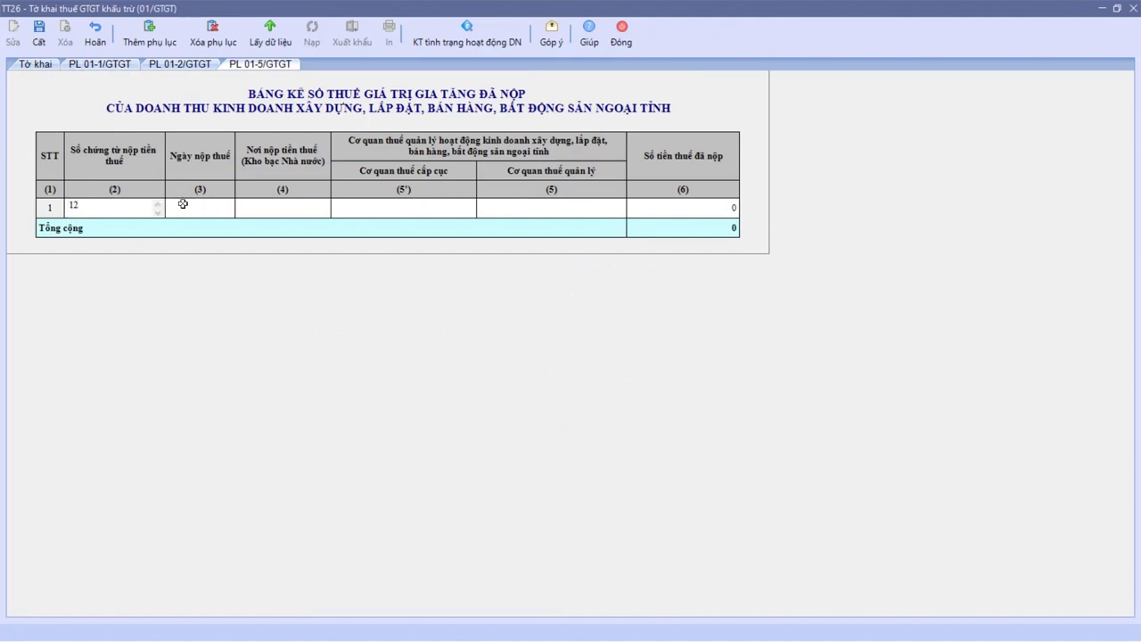
left_click(188, 207)
type("10/01/2022")
left_click(288, 209)
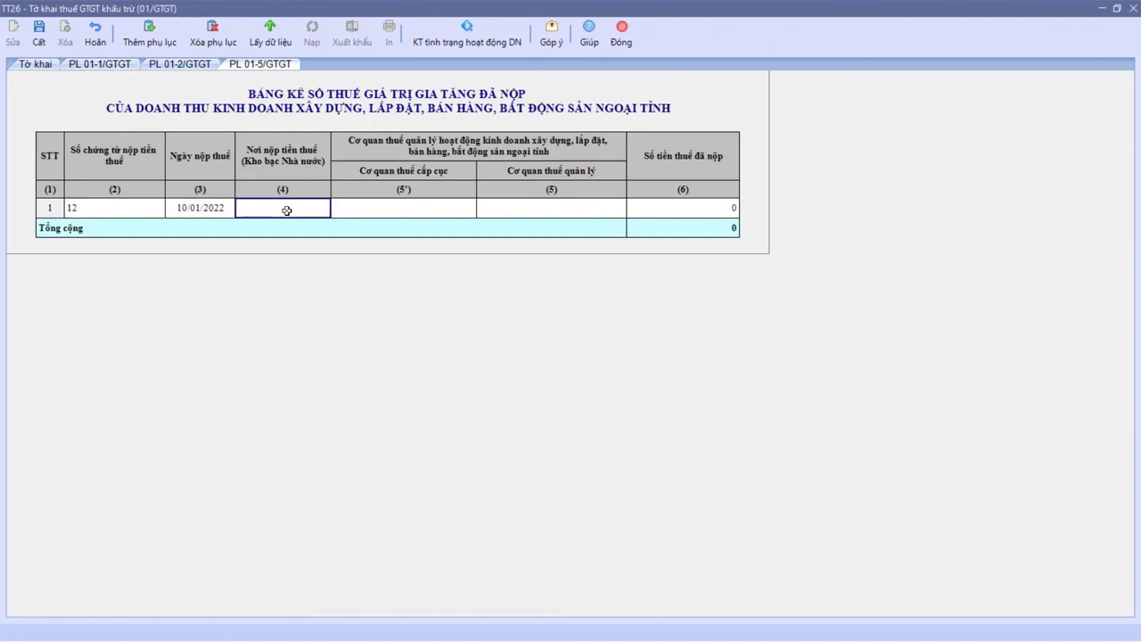
type("KBNN")
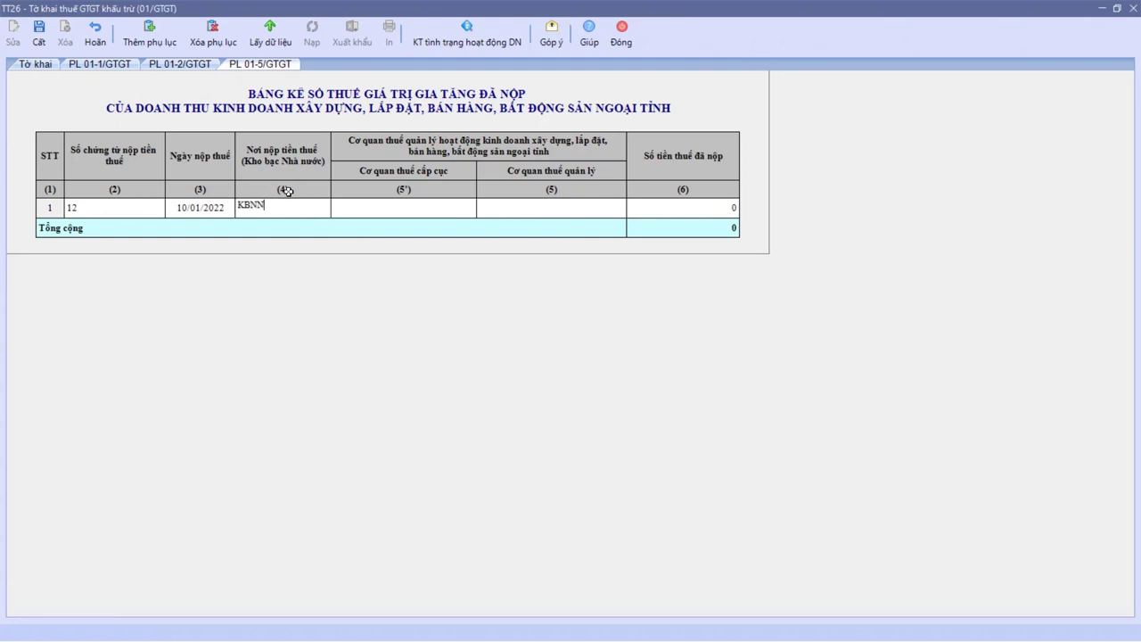
type(" huyện Luơng Sơn")
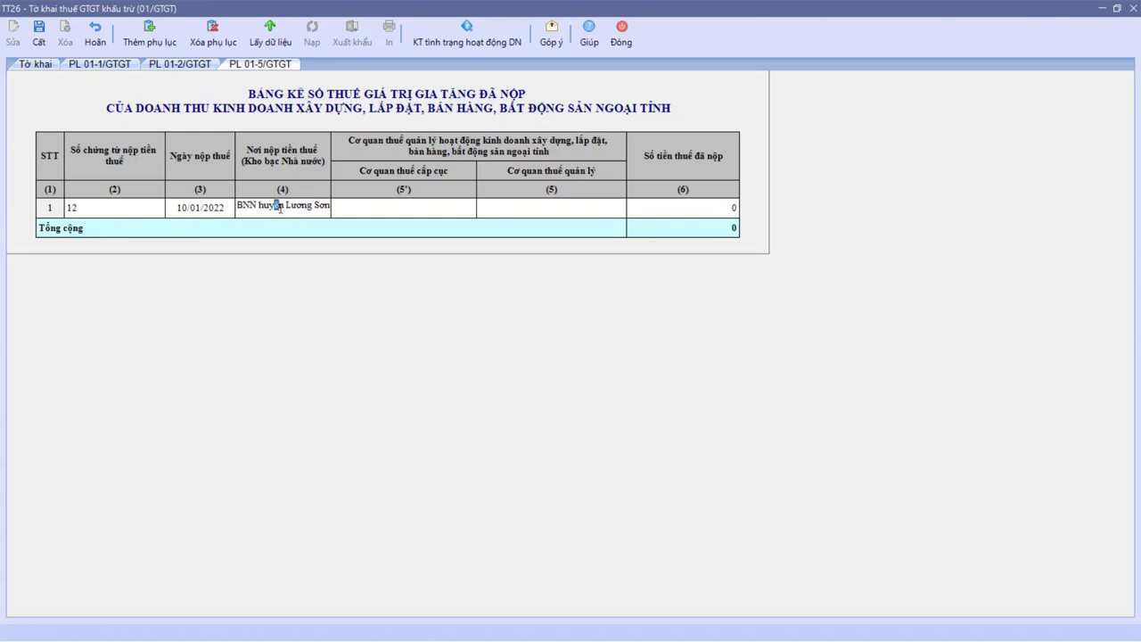
type("K")
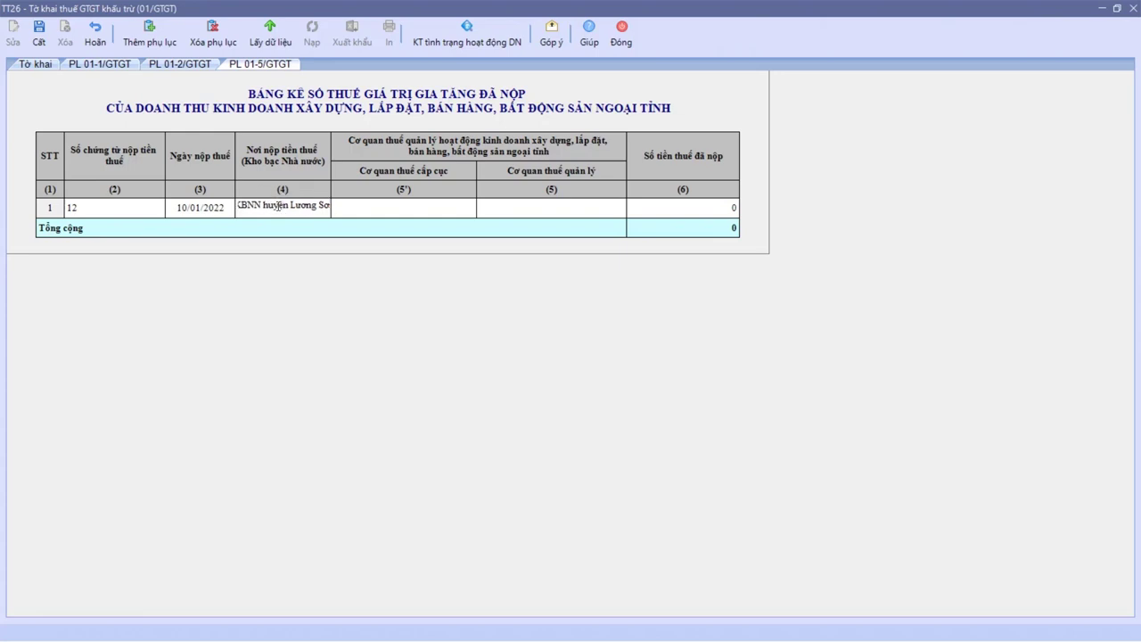
Choose Cục Thuế Tỉnh Hoà Bình as the department-level tax authority and Chi cục Thuế Huyện Lương Sơn as the managing authority.
left_click(372, 209)
left_click(468, 207)
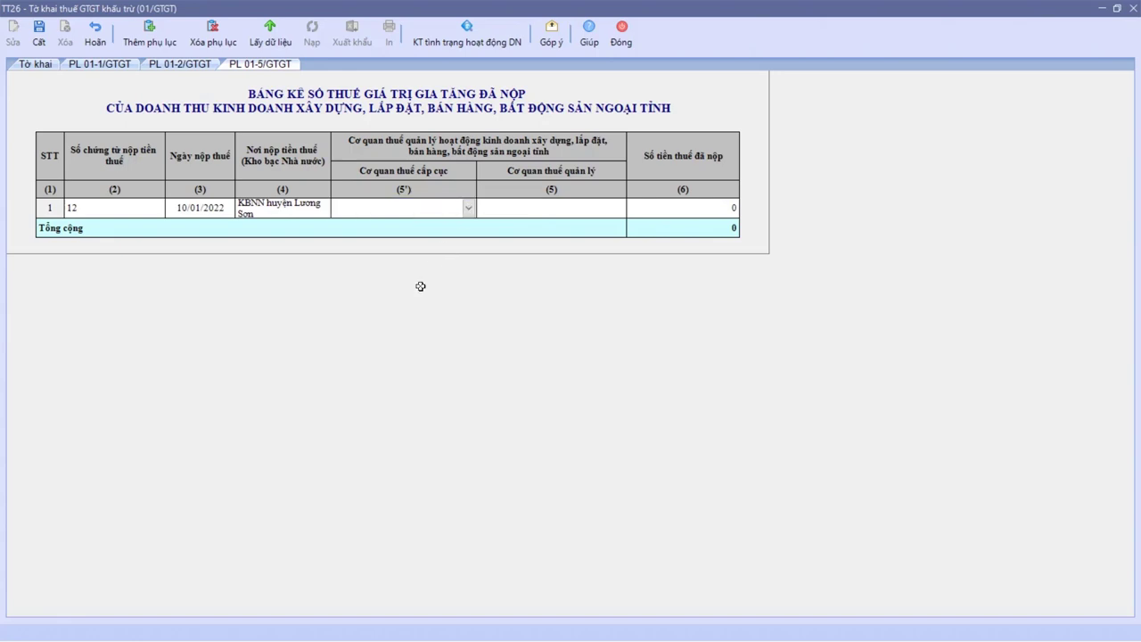
left_click(406, 291)
left_click(612, 208)
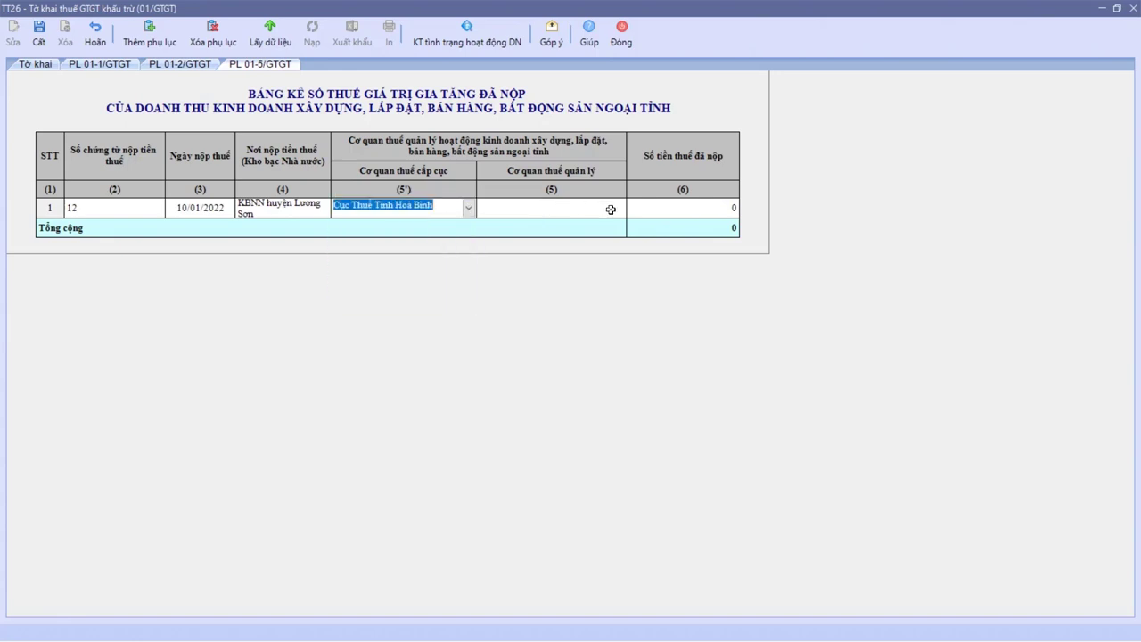
left_click(597, 280)
Enter 22.000.000 as the tax amount paid in the PL 01-5/GTGT row and save the declaration.
left_click(688, 208)
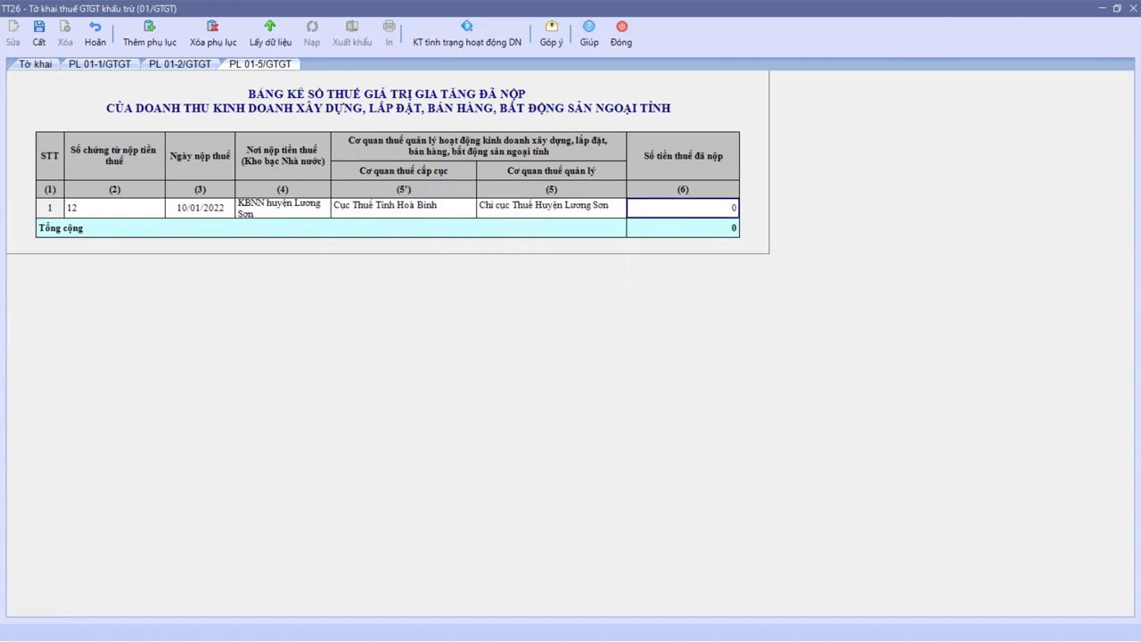
left_click(668, 208)
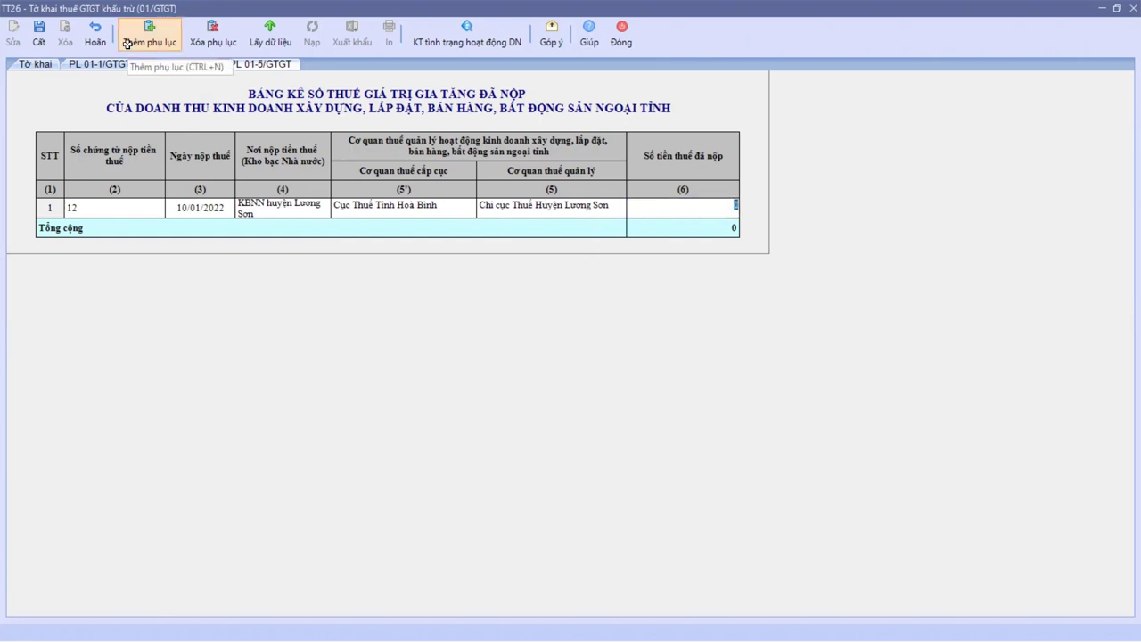
type("22000000")
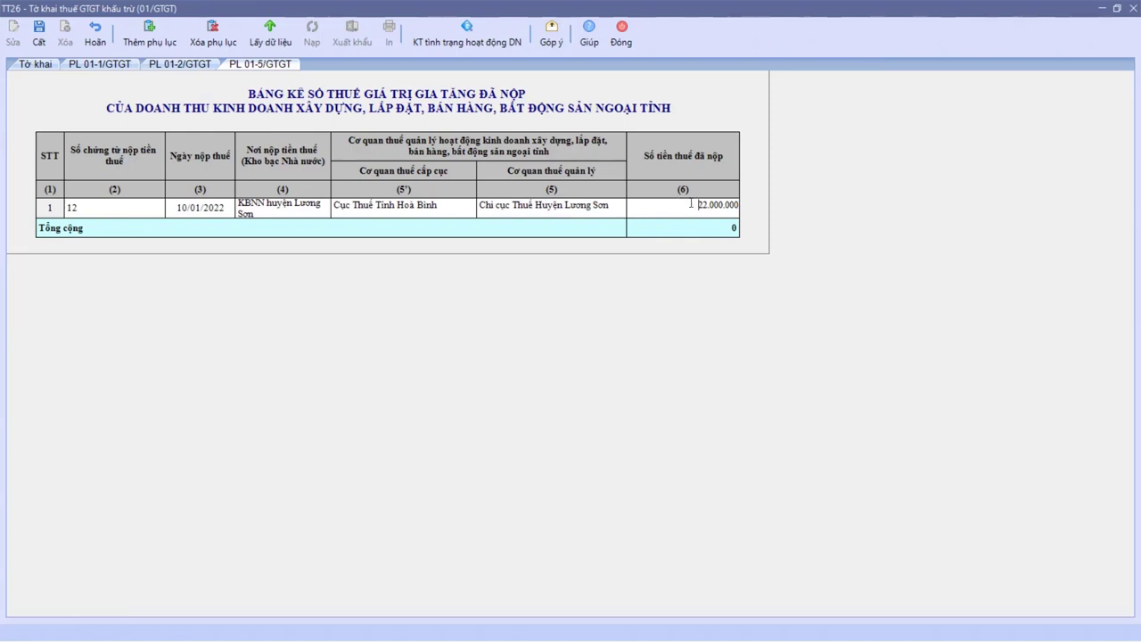
left_click(39, 36)
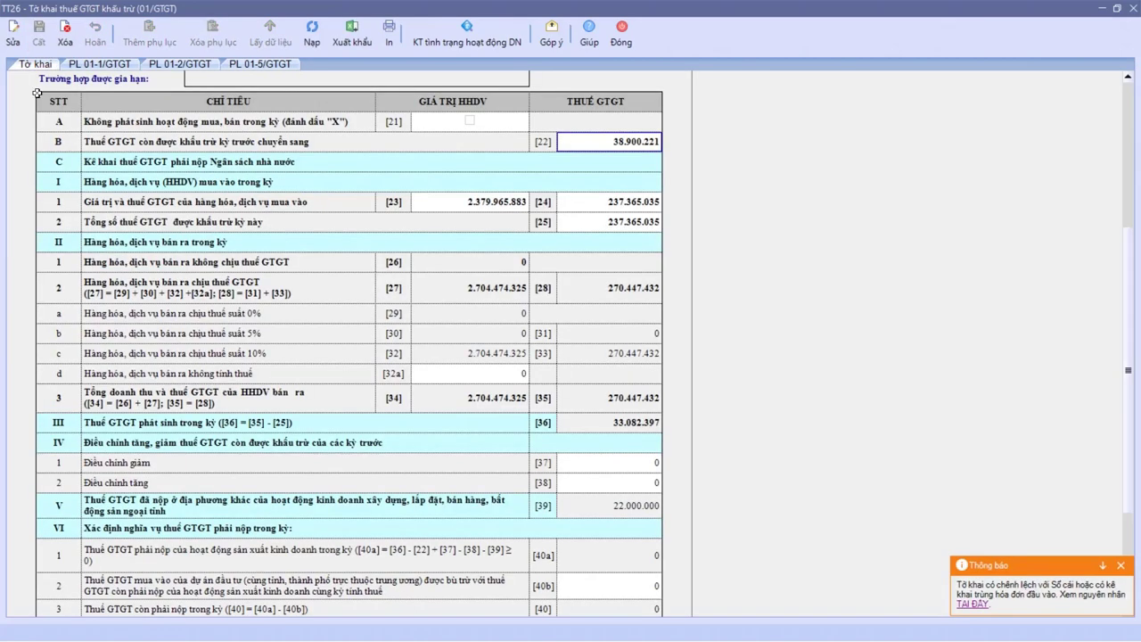
Check item [39] and the tax obligation items of the main declaration, and review the discrepancy report again.
left_click(623, 507)
scroll(612, 491, "down", 4)
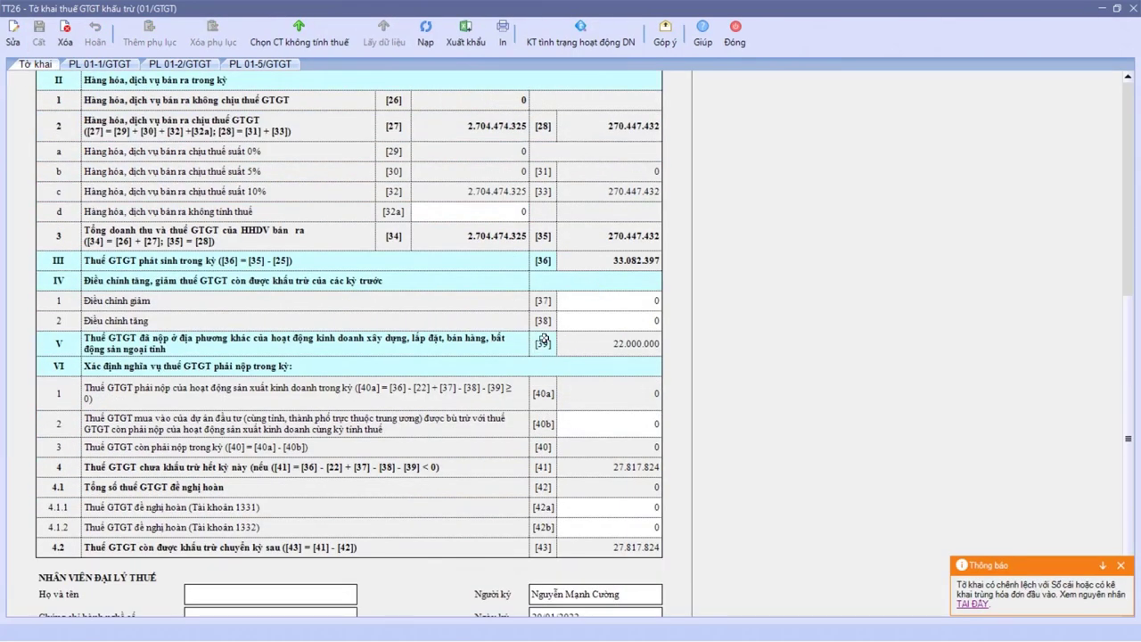
left_click(590, 337)
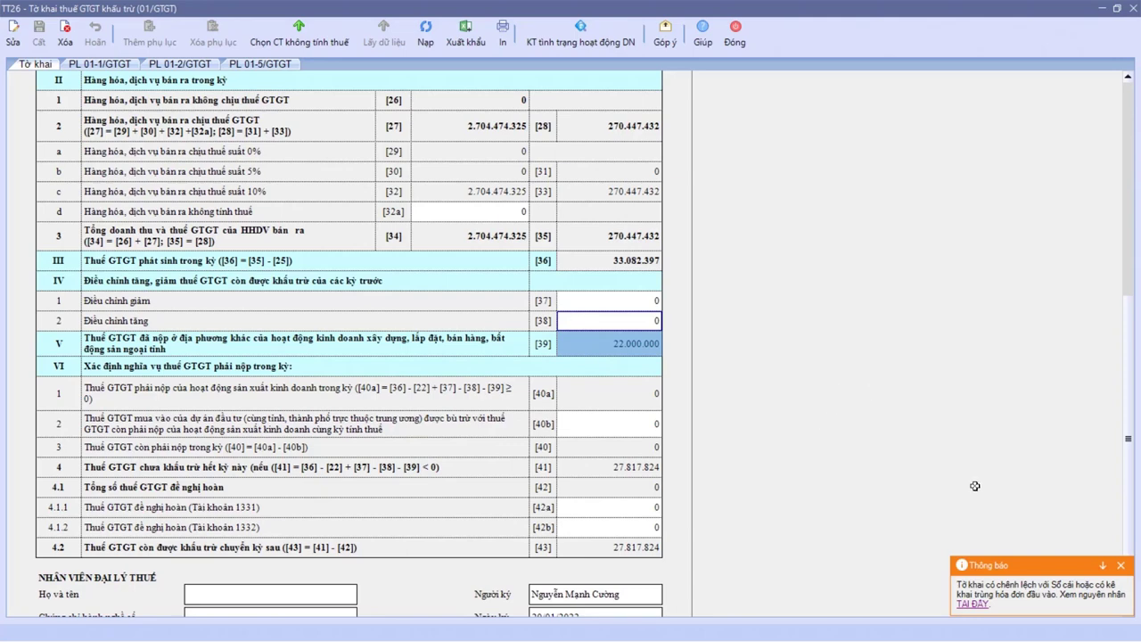
left_click(964, 603)
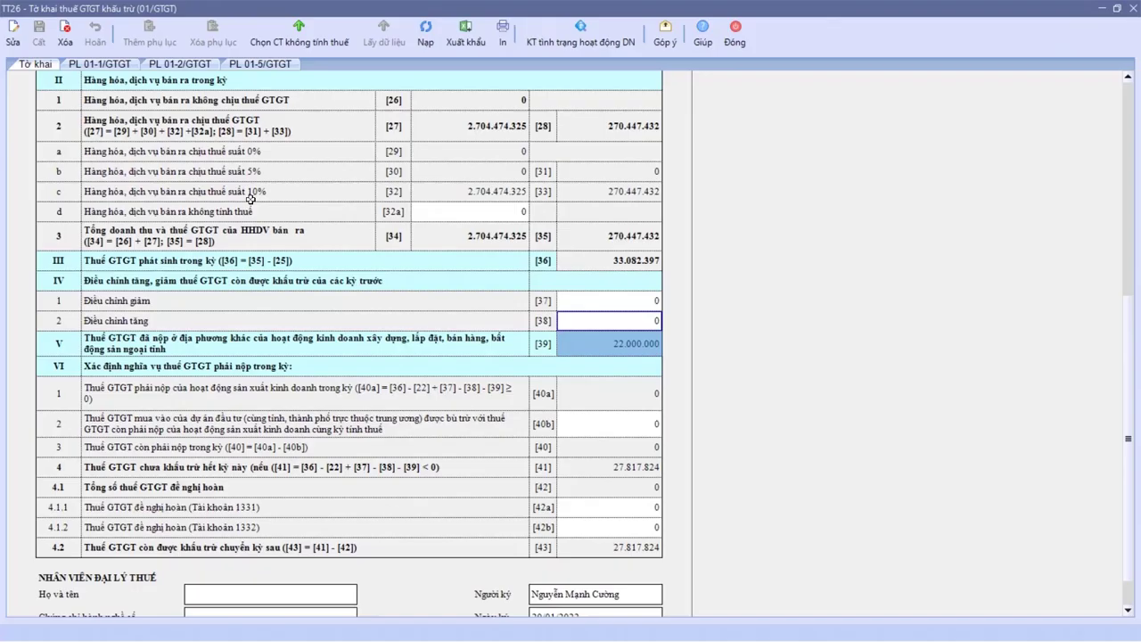
left_click(990, 27)
Review the list of invalid sales vouchers left out of PL 01-1/GTGT, and close it.
left_click(99, 64)
scroll(410, 274, "down", 3)
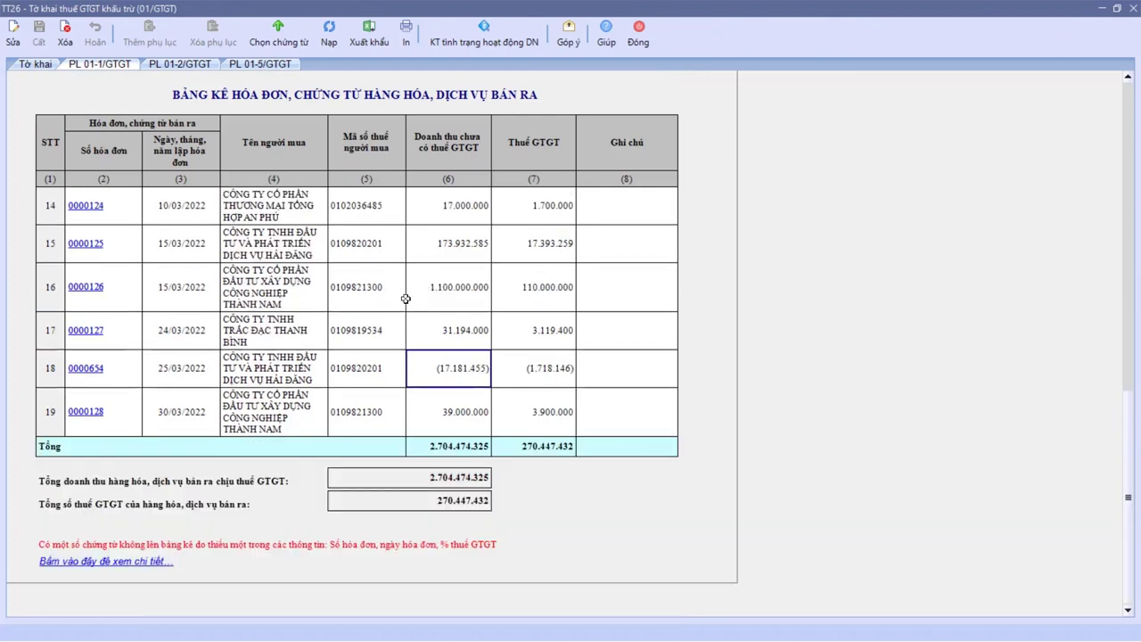
left_click(95, 563)
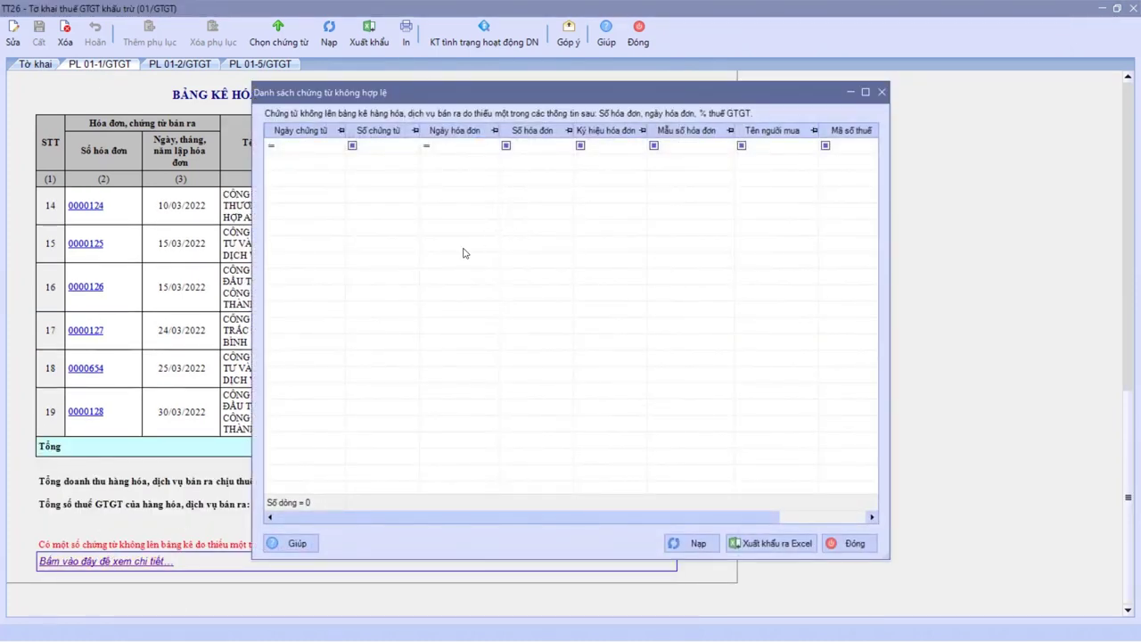
left_click(854, 543)
Review the list of invalid purchase vouchers left out of PL 01-2/GTGT, and close it.
left_click(178, 66)
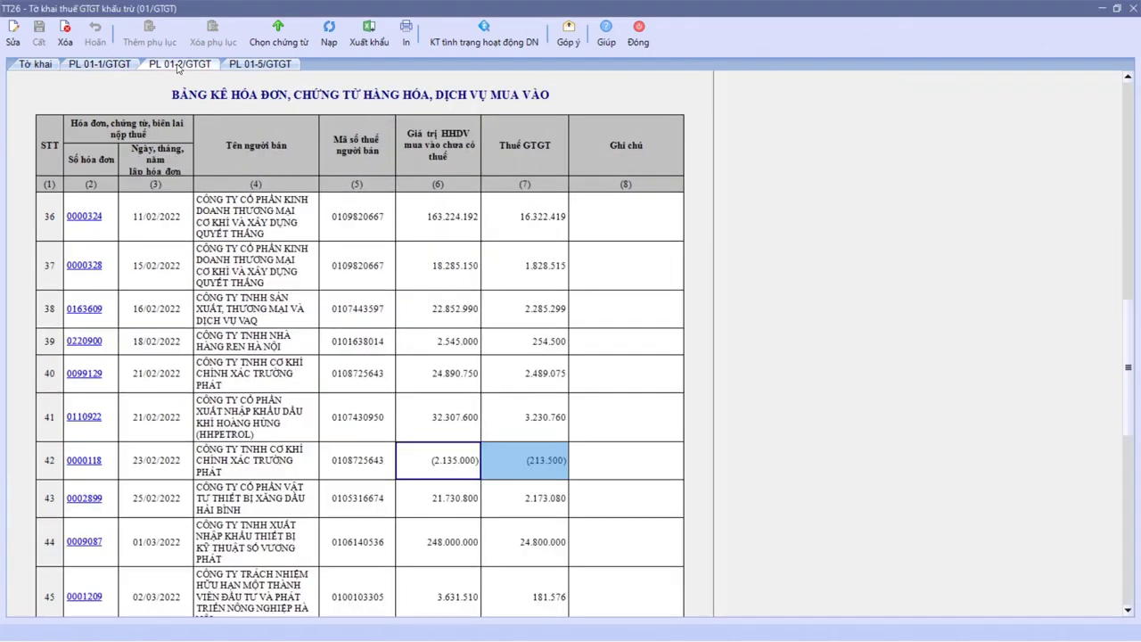
scroll(428, 416, "down", 10)
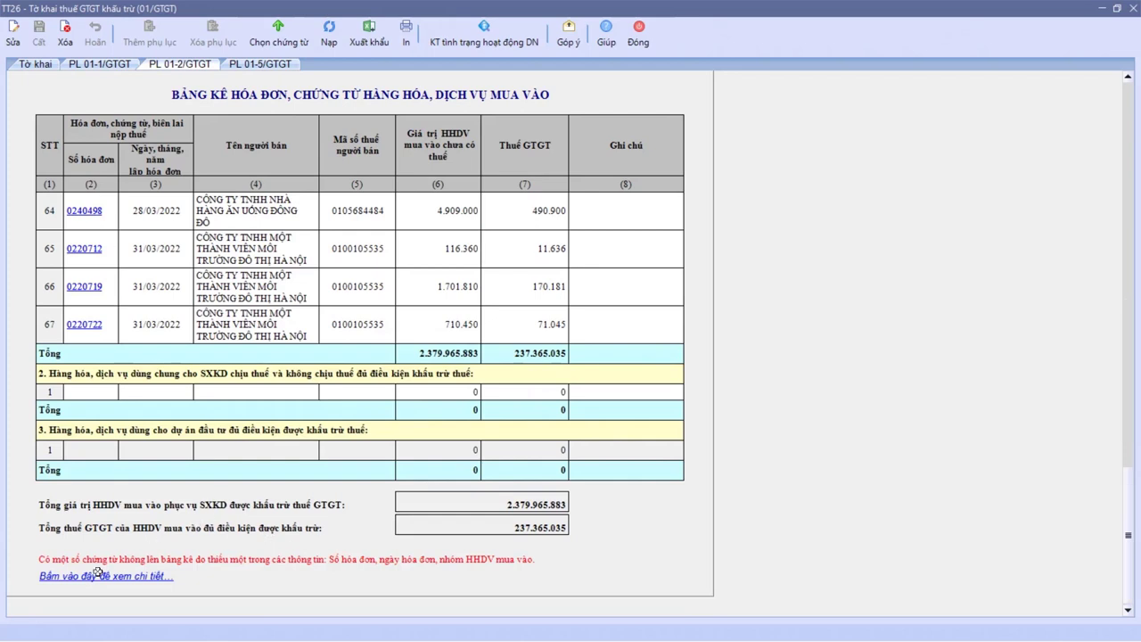
left_click(103, 577)
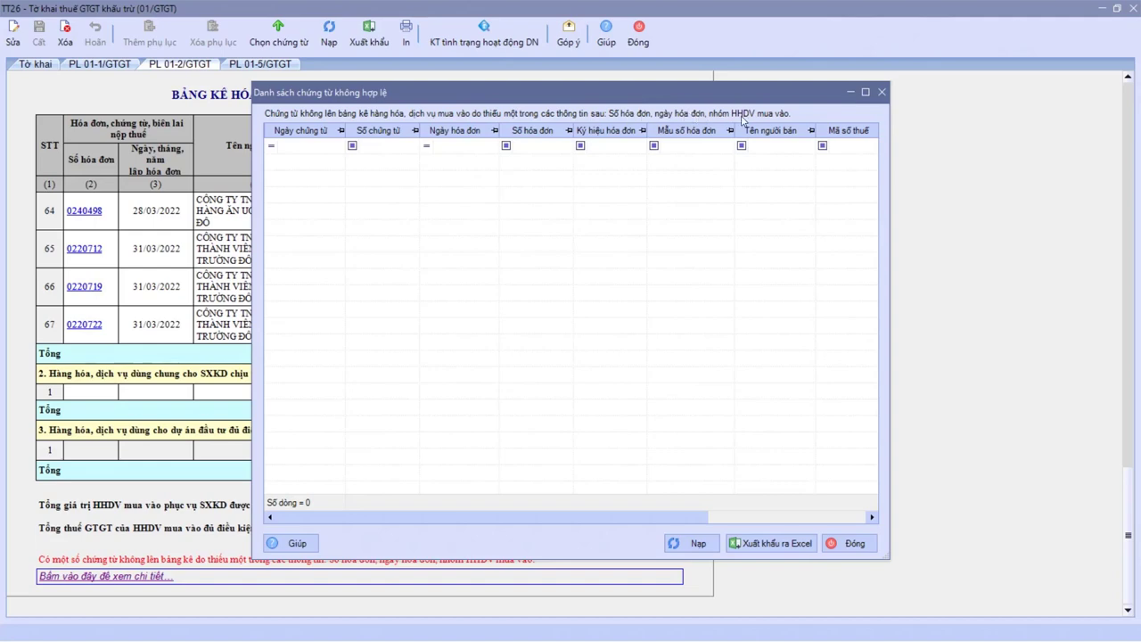
left_click(849, 543)
Open the service purchase voucher behind row 66 of PL 01-2/GTGT and inspect the invoice date in its tax details.
left_click(164, 296)
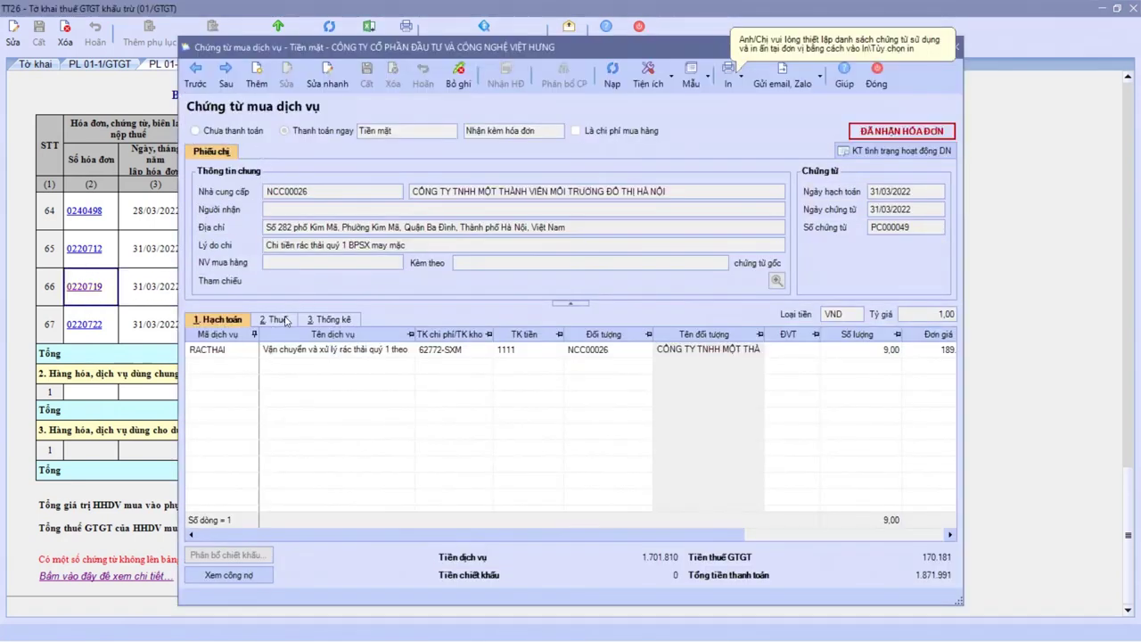
left_click(277, 319)
left_click(896, 353)
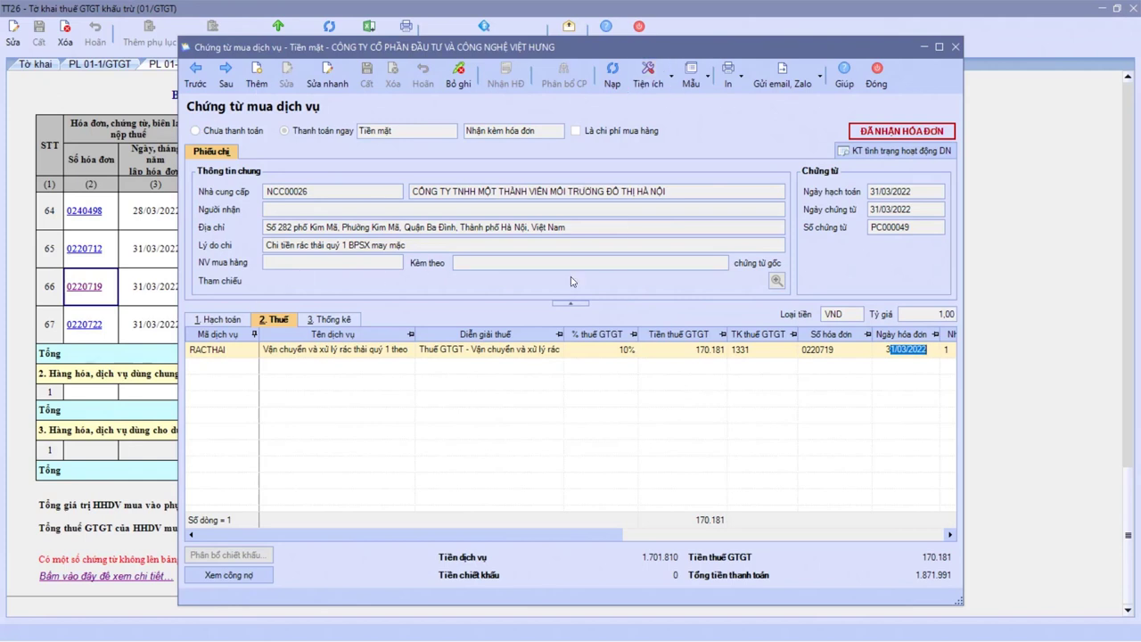
key("Escape")
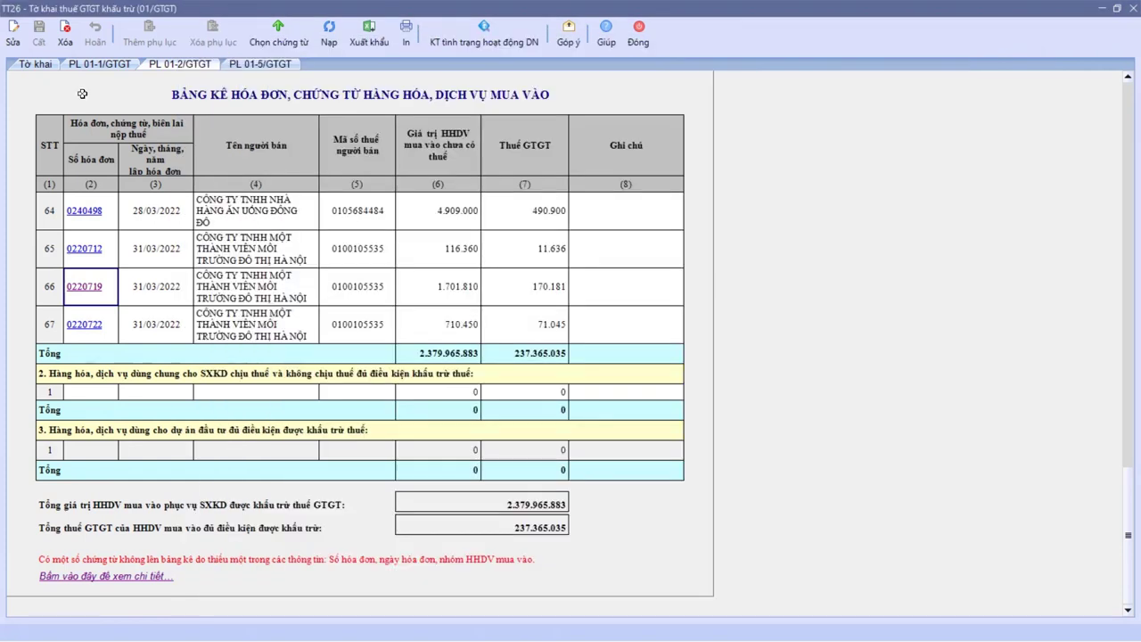
Reopen the row 66 voucher and check its invoice number, VAT account, VAT amount and purchased goods group, and close it.
left_click(89, 291)
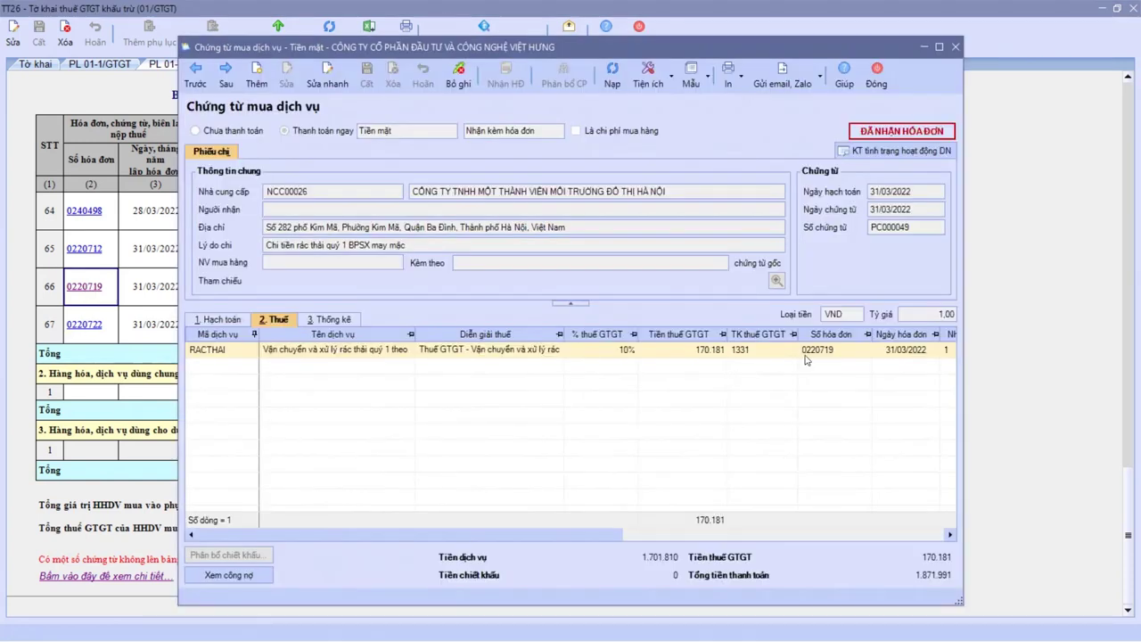
left_click(837, 348)
left_click(760, 352)
left_click(943, 351)
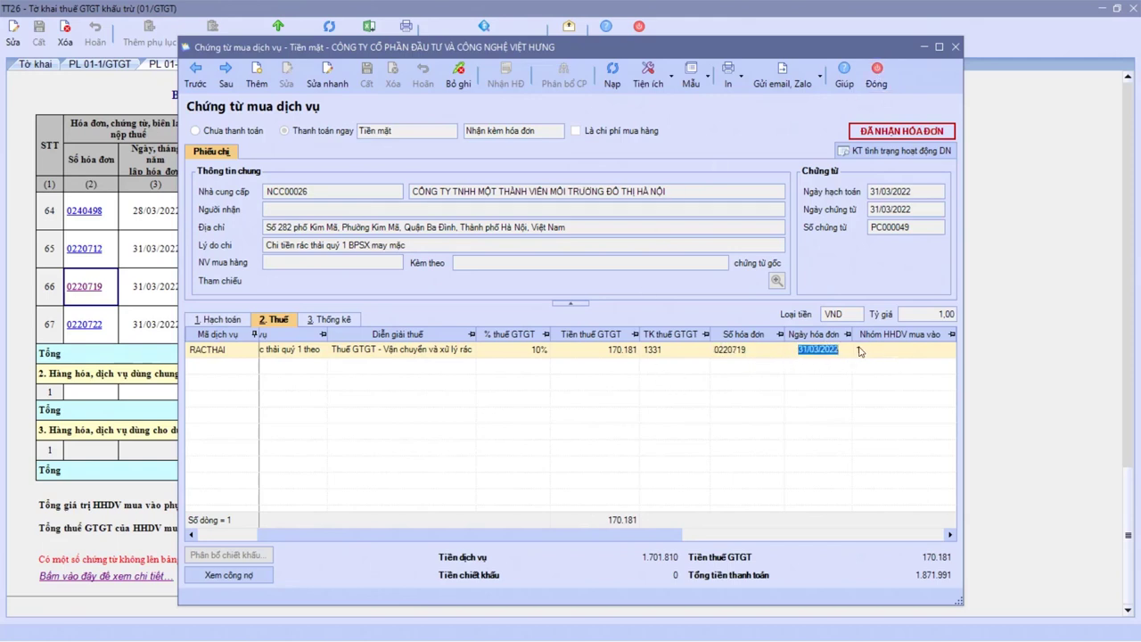
left_click(682, 356)
left_click(876, 80)
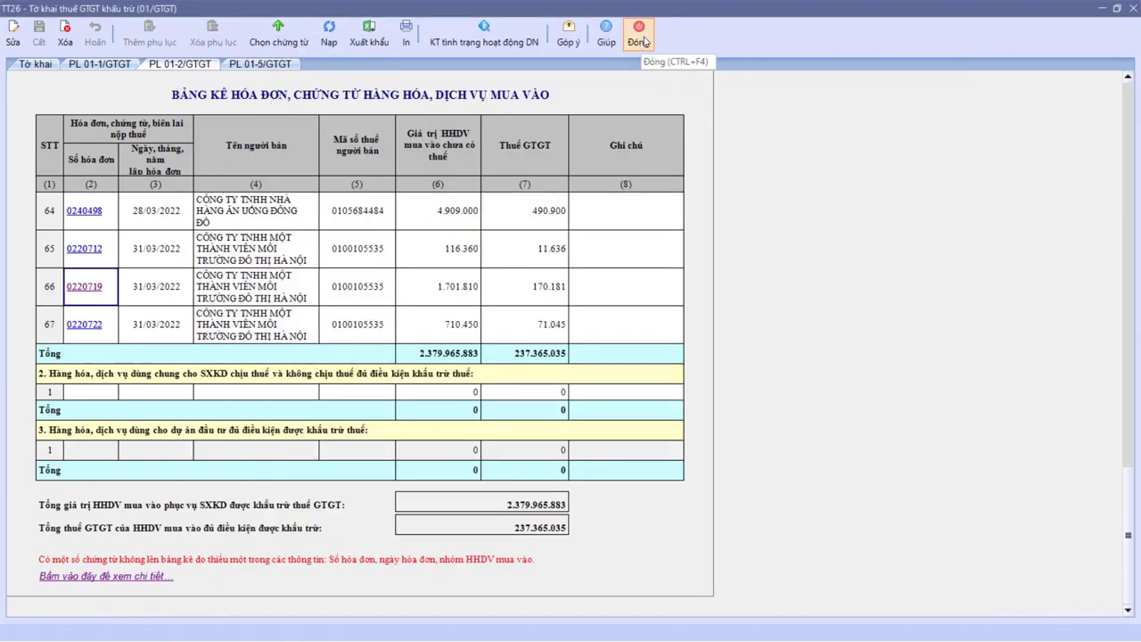
Open the print preview of the main 01/GTGT declaration with no appendices included.
left_click(27, 67)
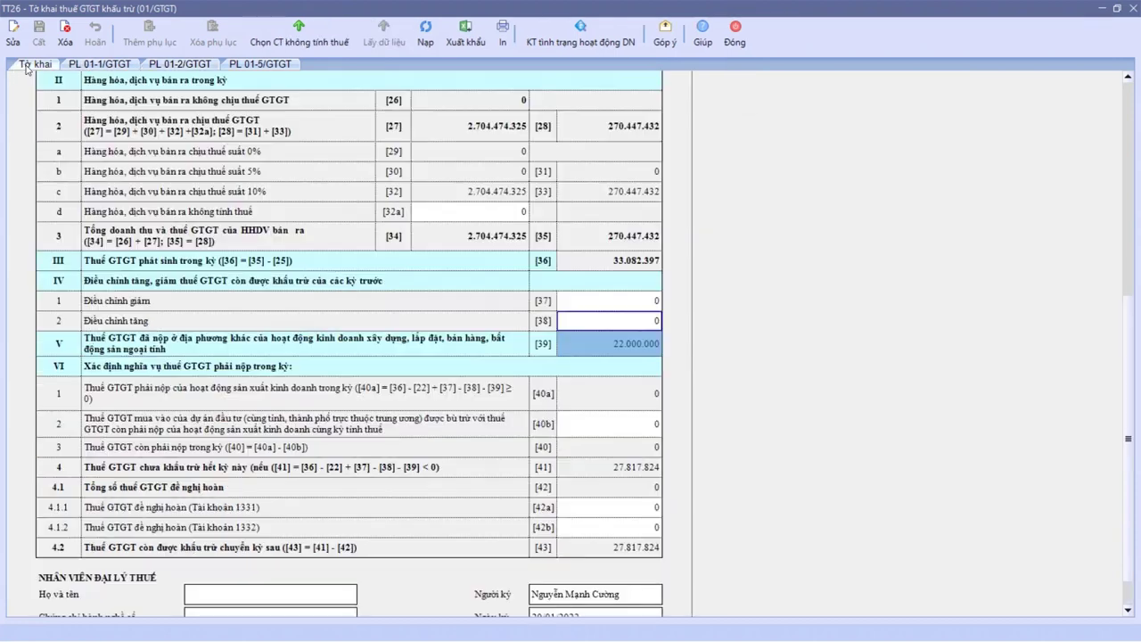
left_click(503, 33)
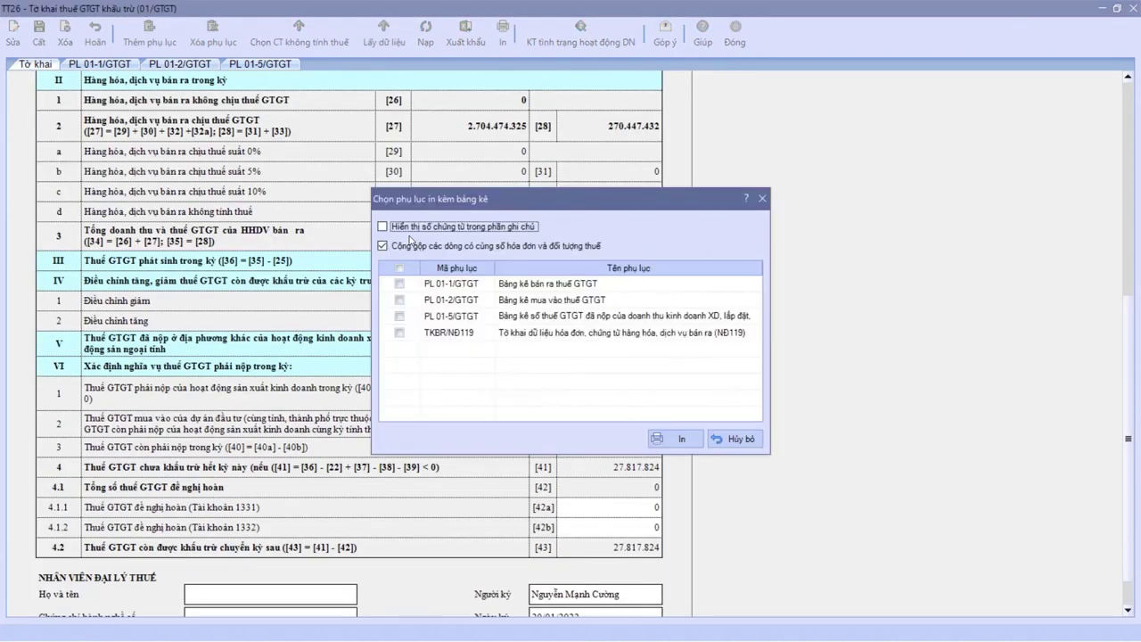
left_click(664, 439)
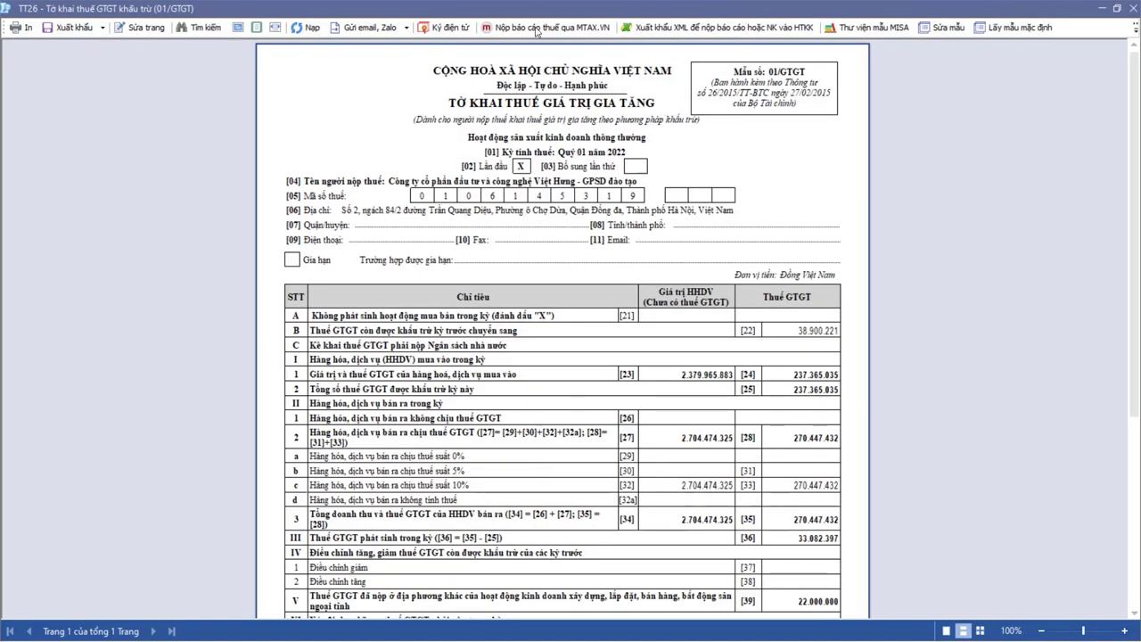
Set the managing tax office to Chi cục Thuế Quận Đống đa for the XML export, cancel the file save and close the preview.
left_click(652, 25)
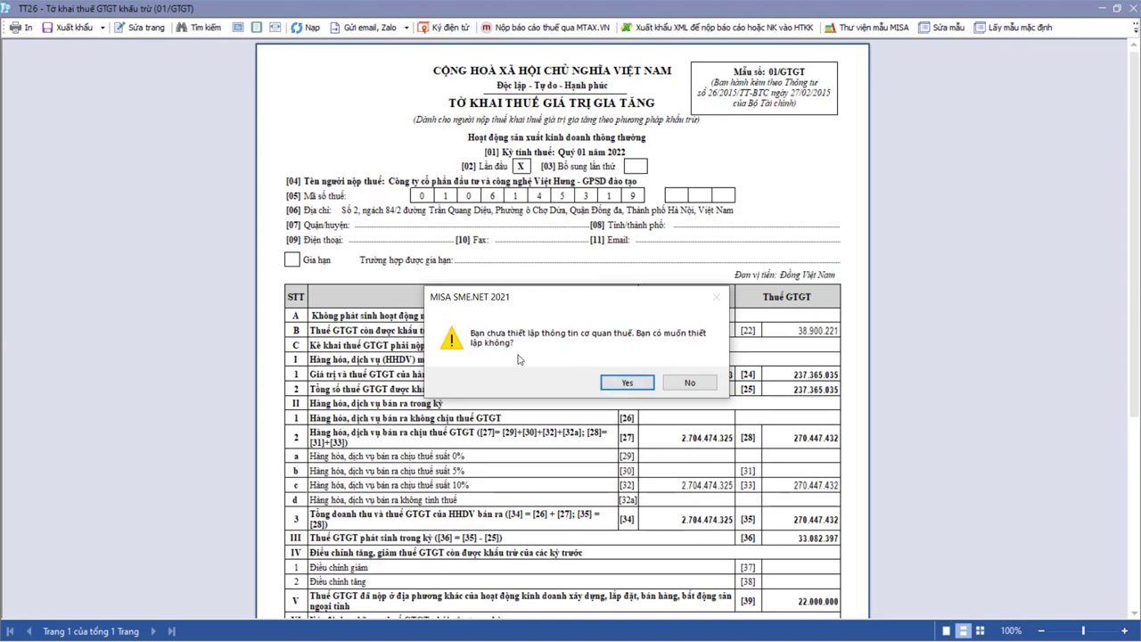
left_click(627, 381)
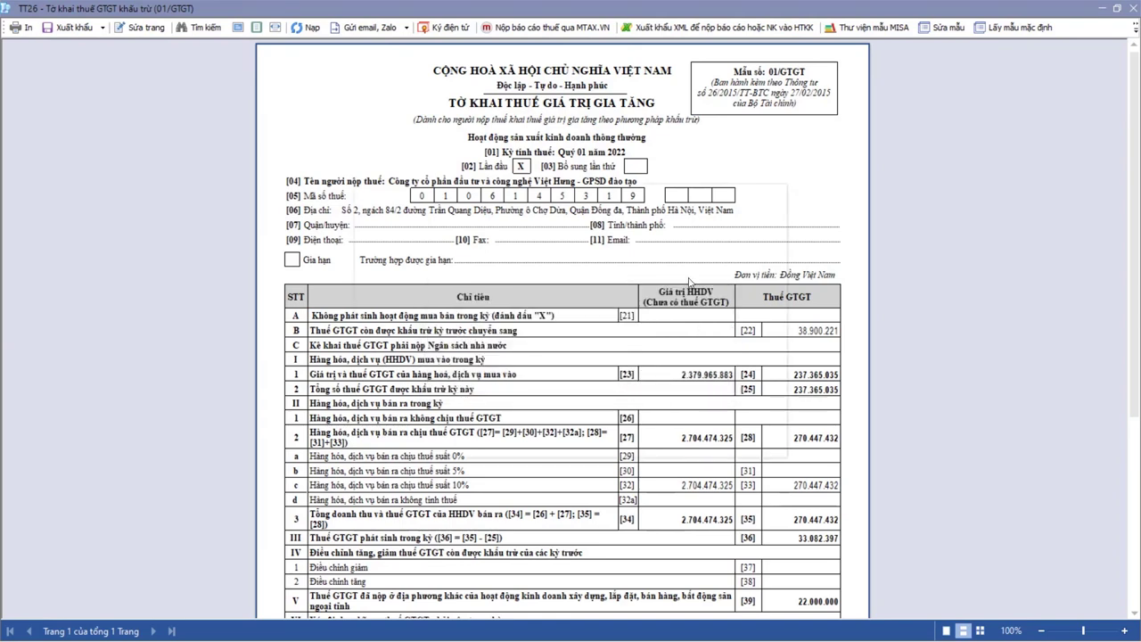
left_click(553, 253)
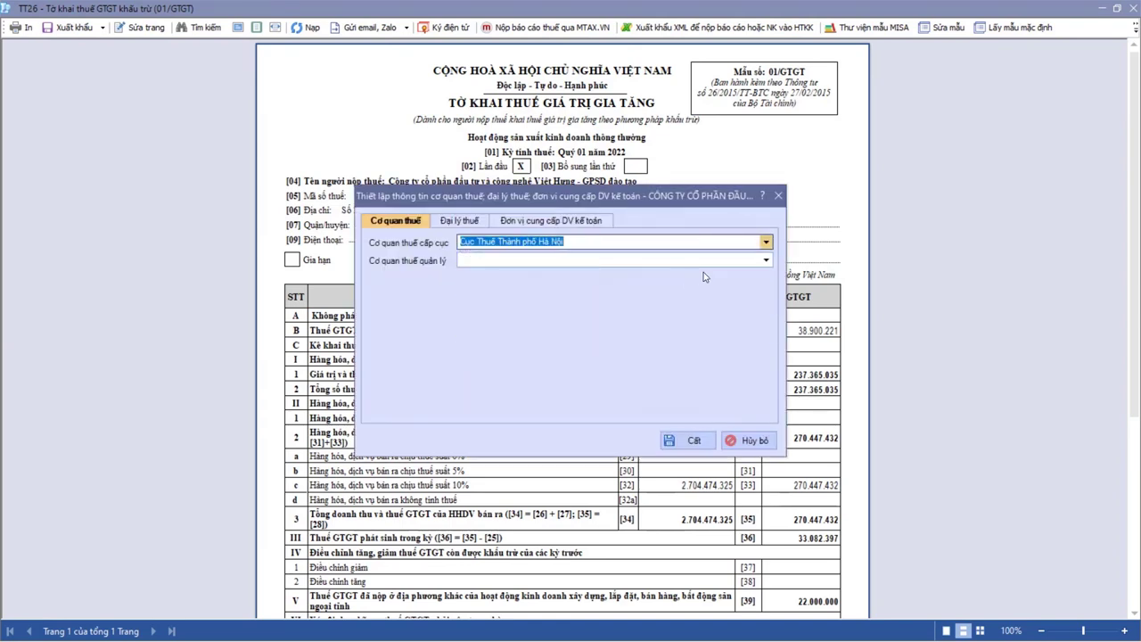
left_click(765, 260)
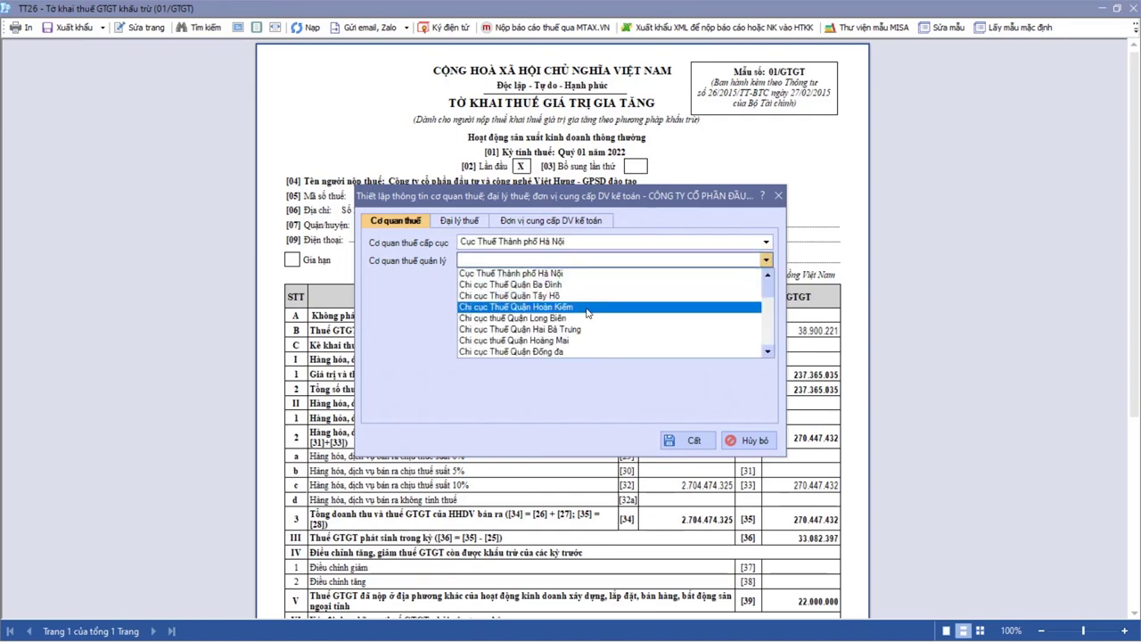
left_click(567, 351)
left_click(685, 439)
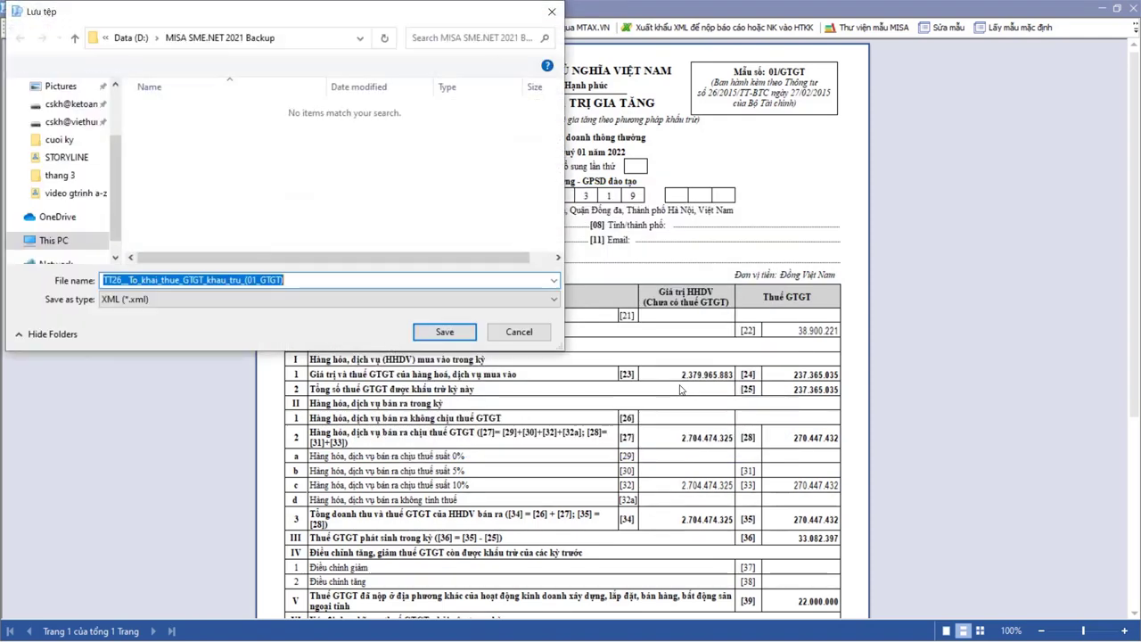
left_click(544, 10)
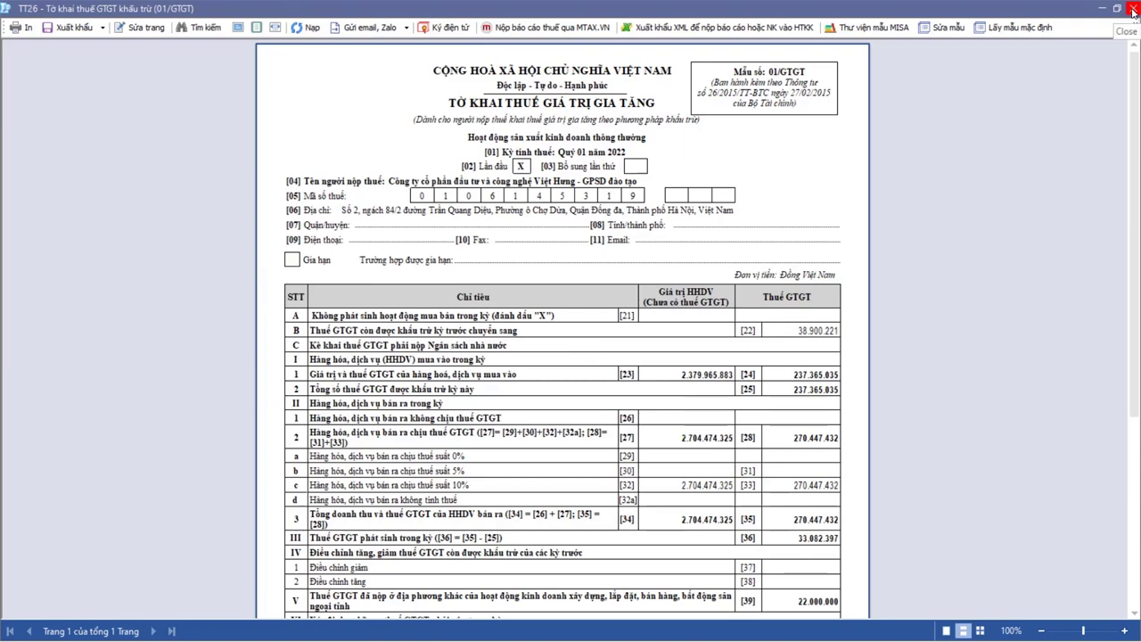
left_click(1132, 10)
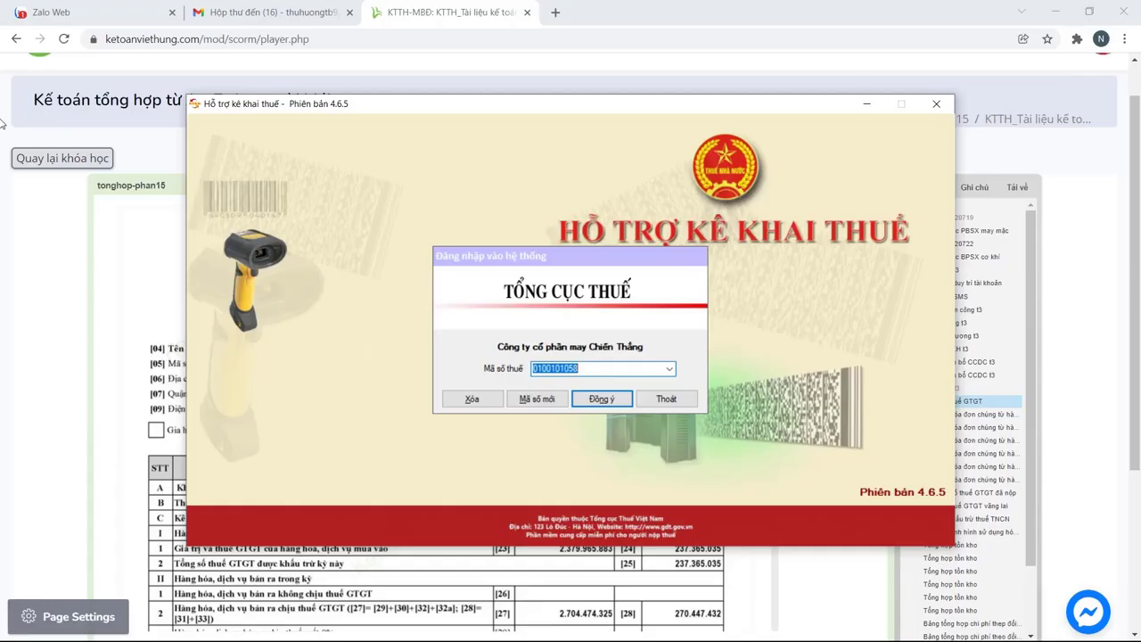
Switch to HTKK, log in with the Việt Hưng company's tax code and open the deduction-method VAT declaration (01/GTGT).
key("Down")
key("Down")
key("Down")
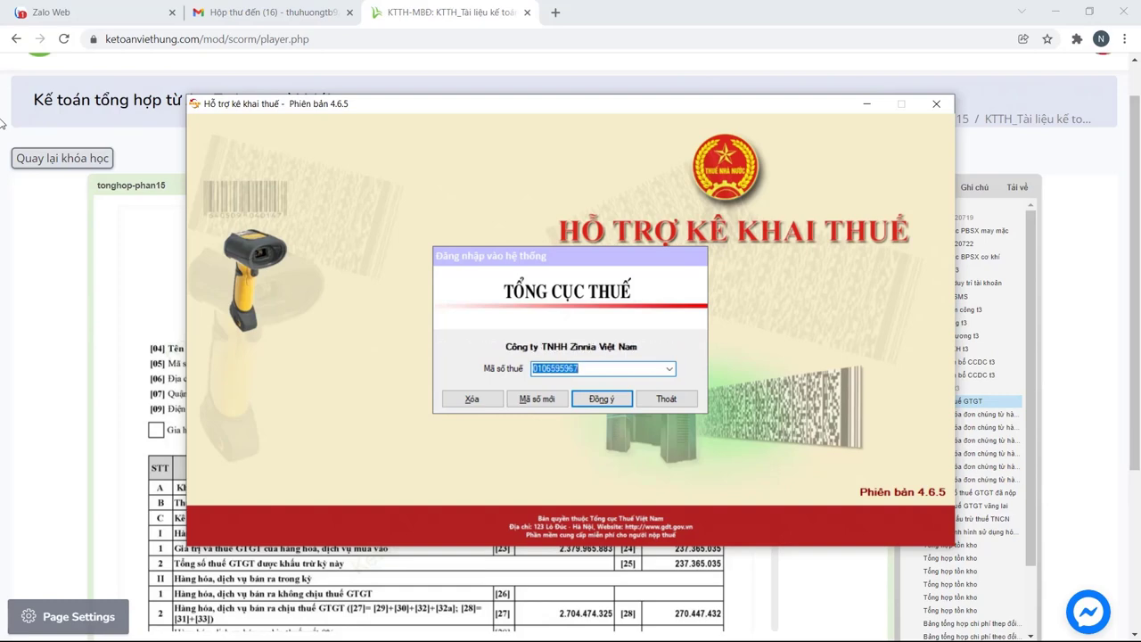
key("Down")
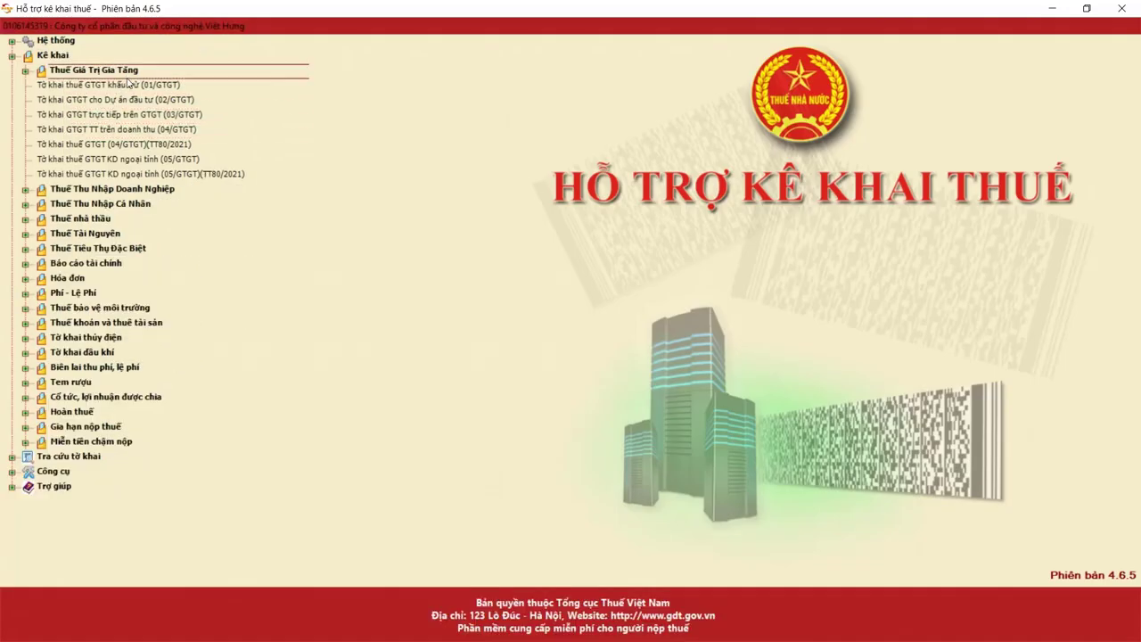
left_click(120, 85)
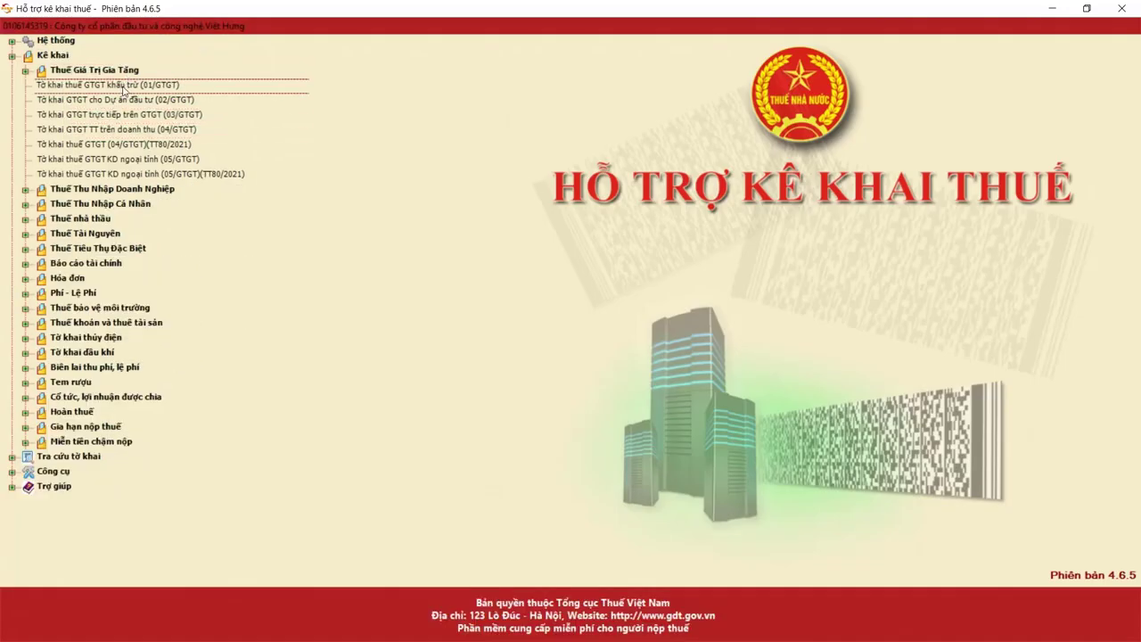
double_click(130, 91)
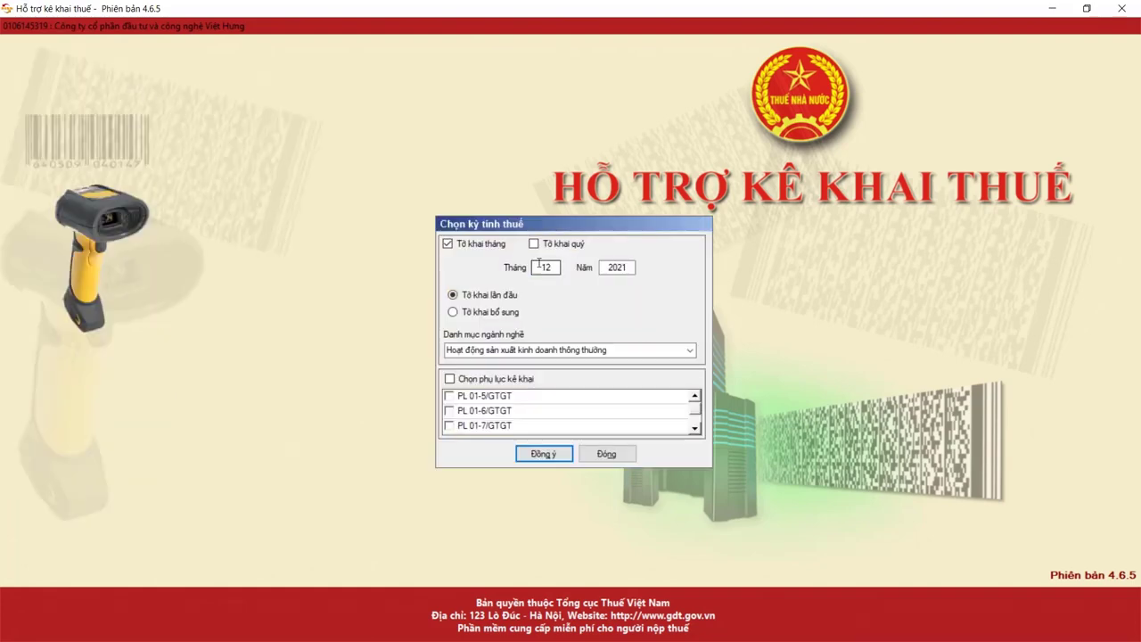
Choose a first-time quarterly declaration for quarter 1 of 2021 and open its form.
left_click(533, 244)
left_click(545, 267)
left_click(535, 282)
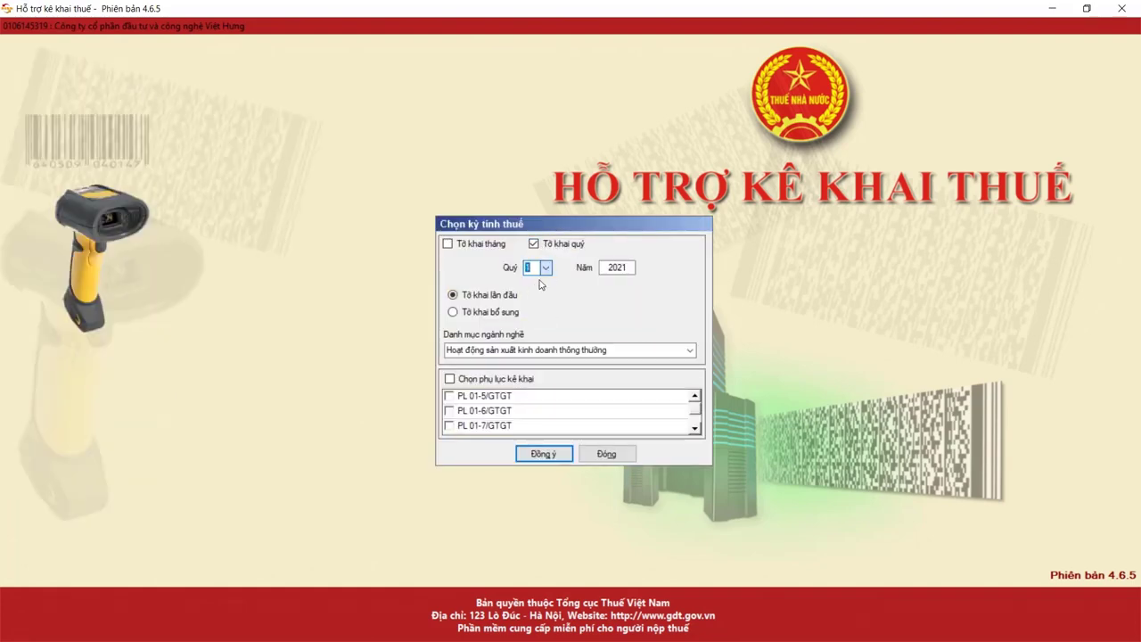
left_click(635, 267)
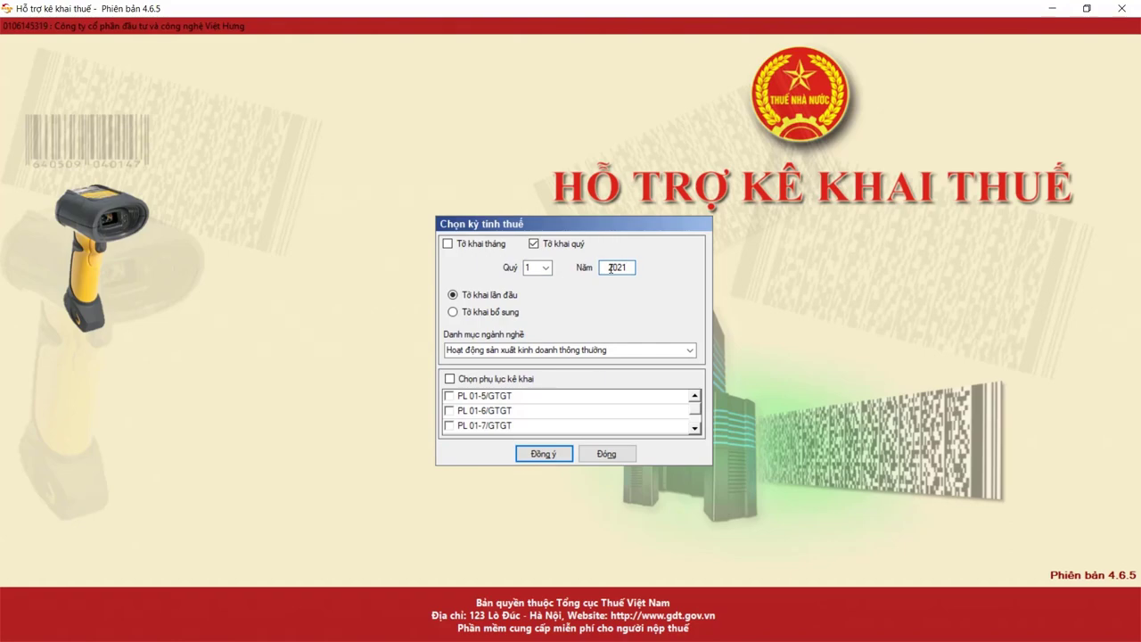
left_click(544, 454)
key("Return")
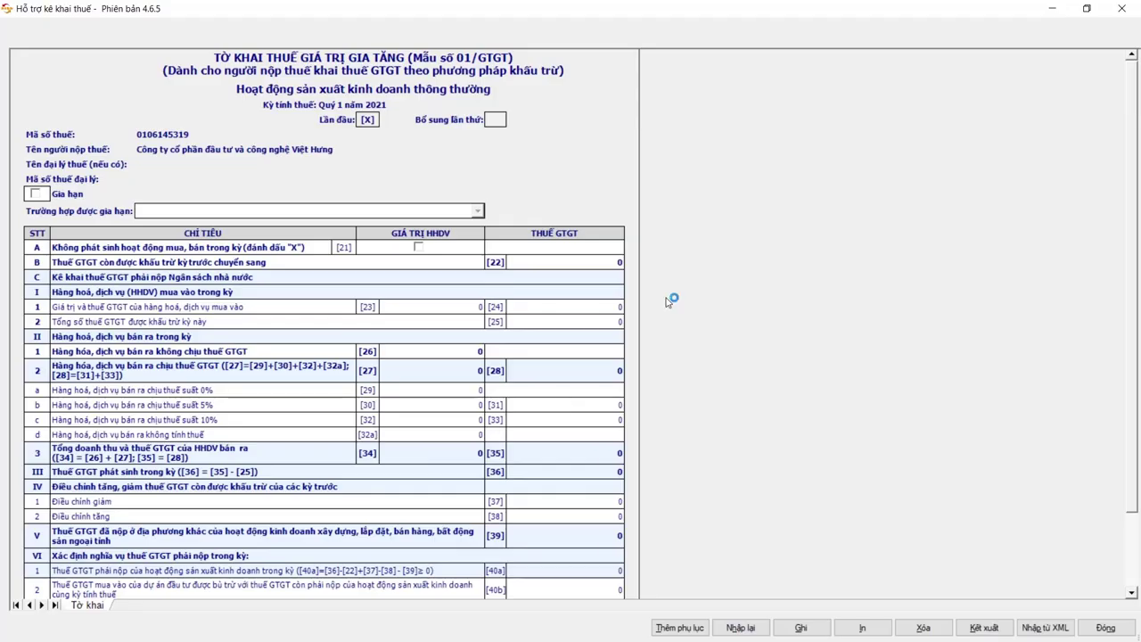
Try to import the TT26__To_khai_thue_GTGT_khau_tru_(01_GTGT) XML file from Downloads into the quarter 1 2021 declaration.
left_click(1045, 627)
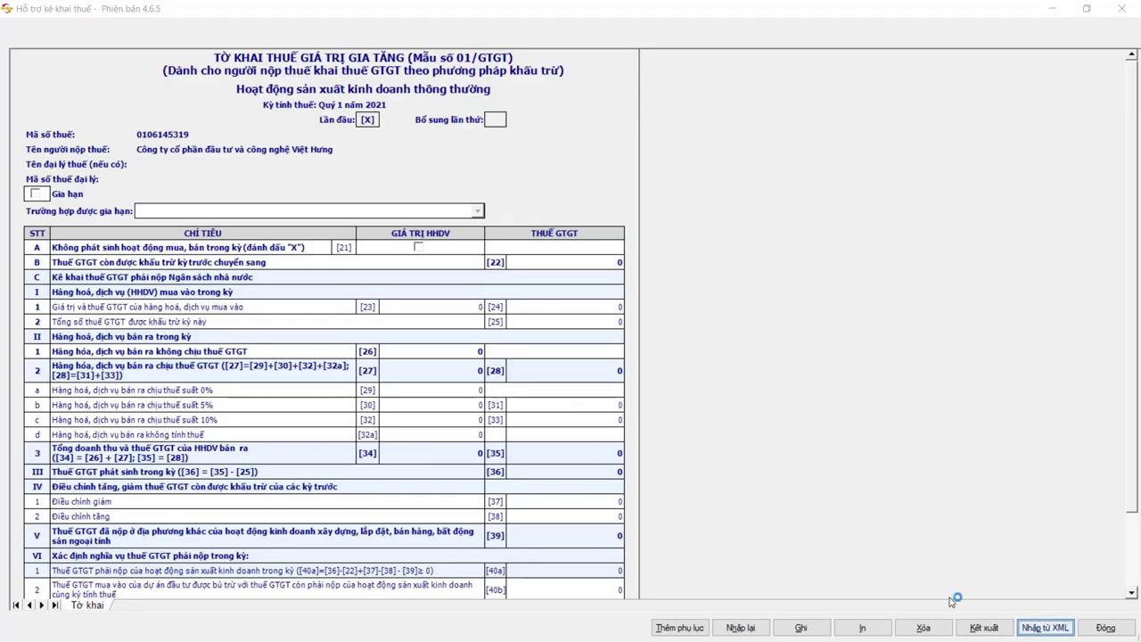
left_click(62, 100)
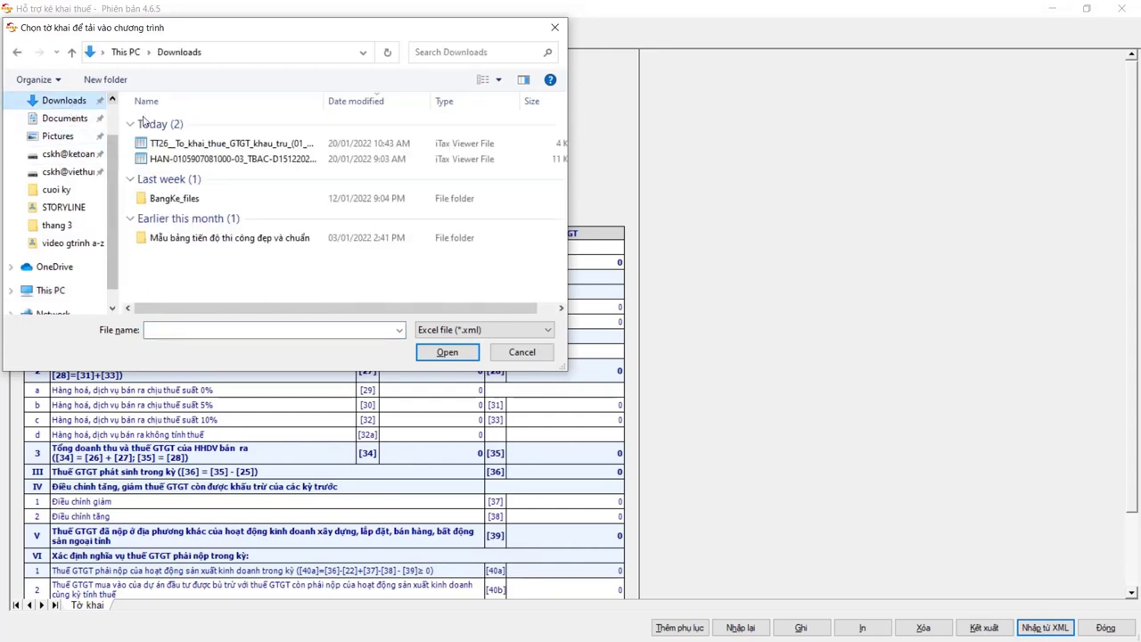
left_click(221, 144)
left_click(446, 357)
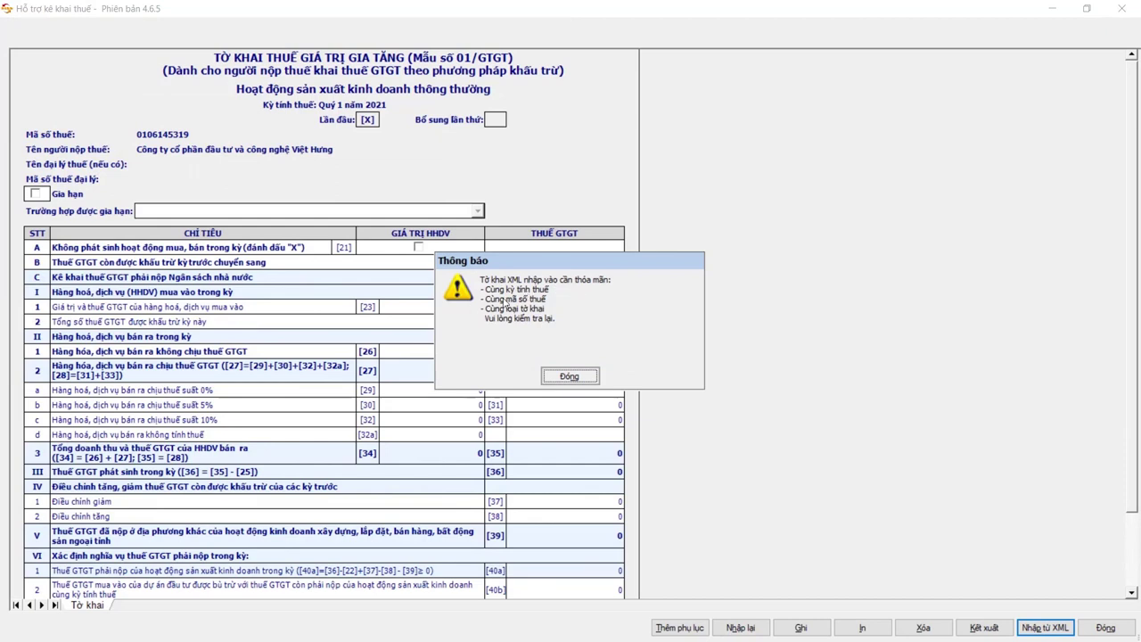
left_click(574, 381)
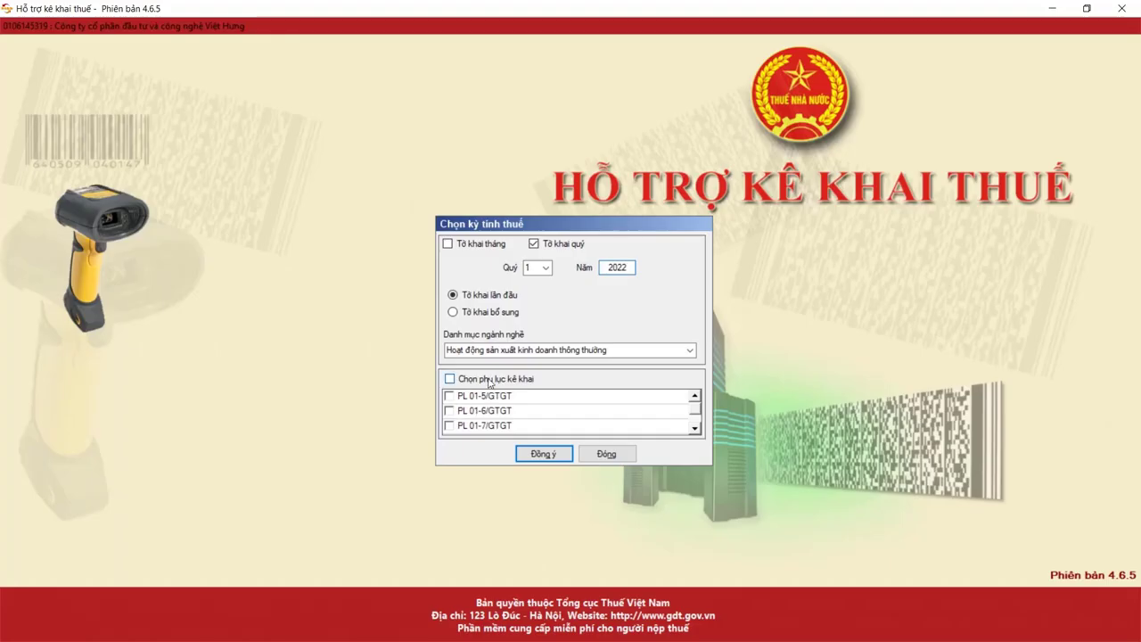
Open the quarter 1 2022 declaration and import the TT26__To_khai_thue_GTGT_khau_tru_(01_GTGT) XML file from Downloads.
left_click(544, 454)
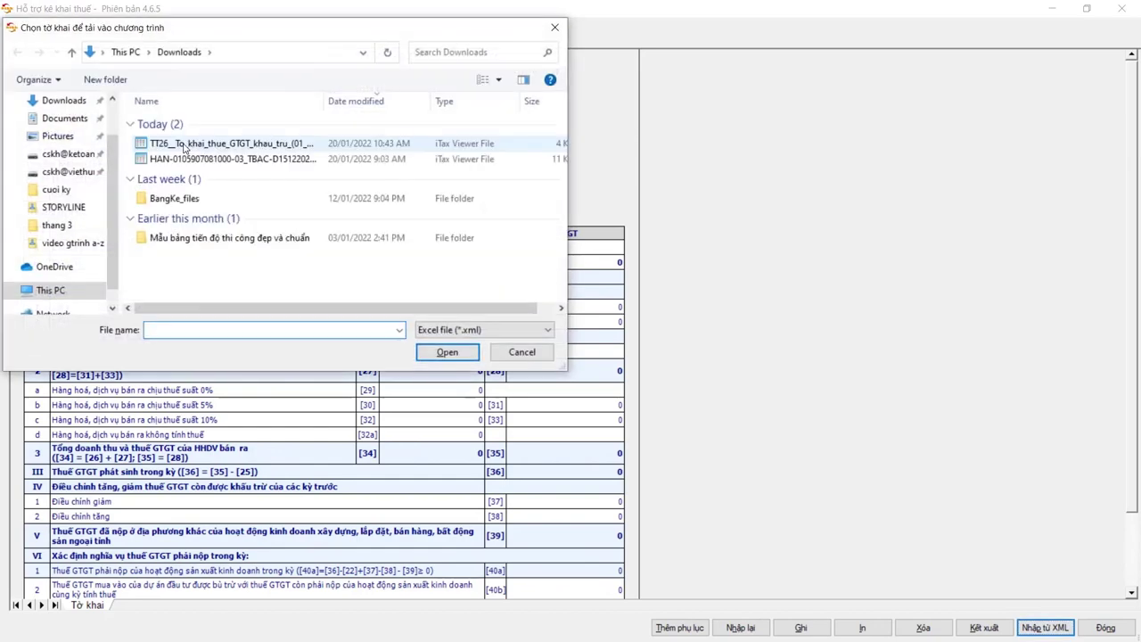
left_click(185, 144)
left_click(447, 352)
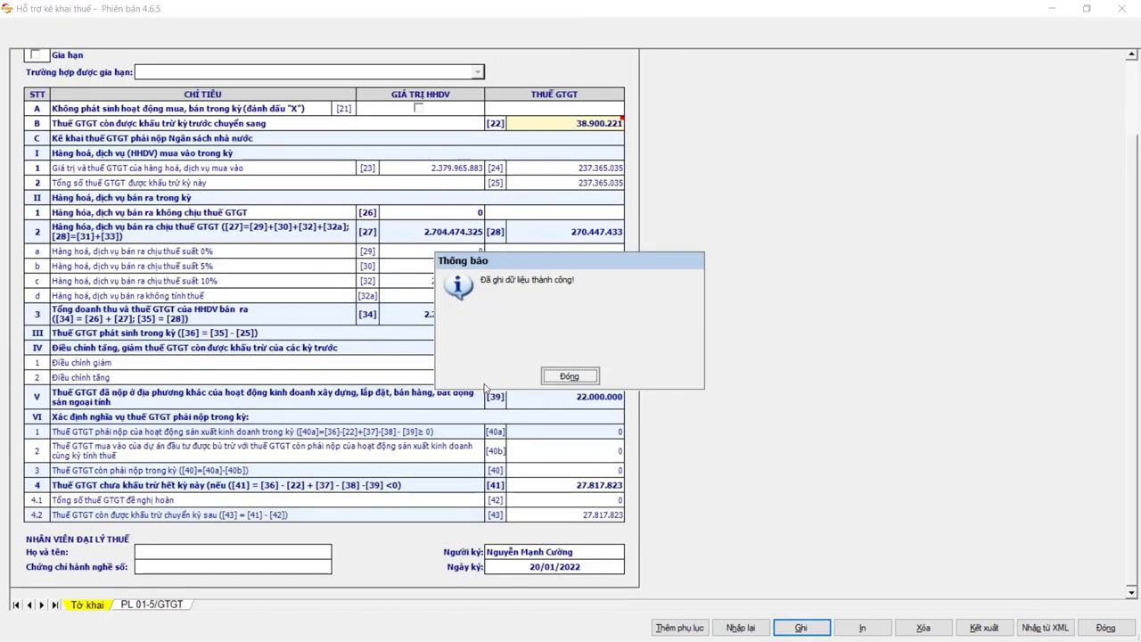
left_click(570, 376)
Check the carried-forward tax in item [22], save the imported declaration and view appendix PL 01-5/GTGT.
left_click(582, 120)
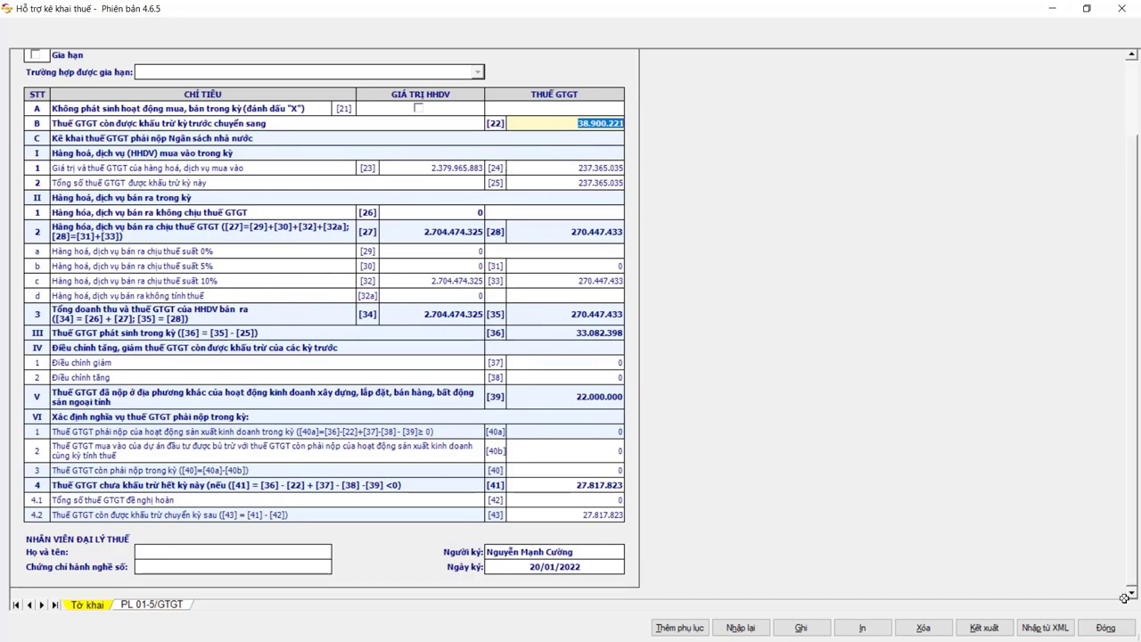
left_click(800, 627)
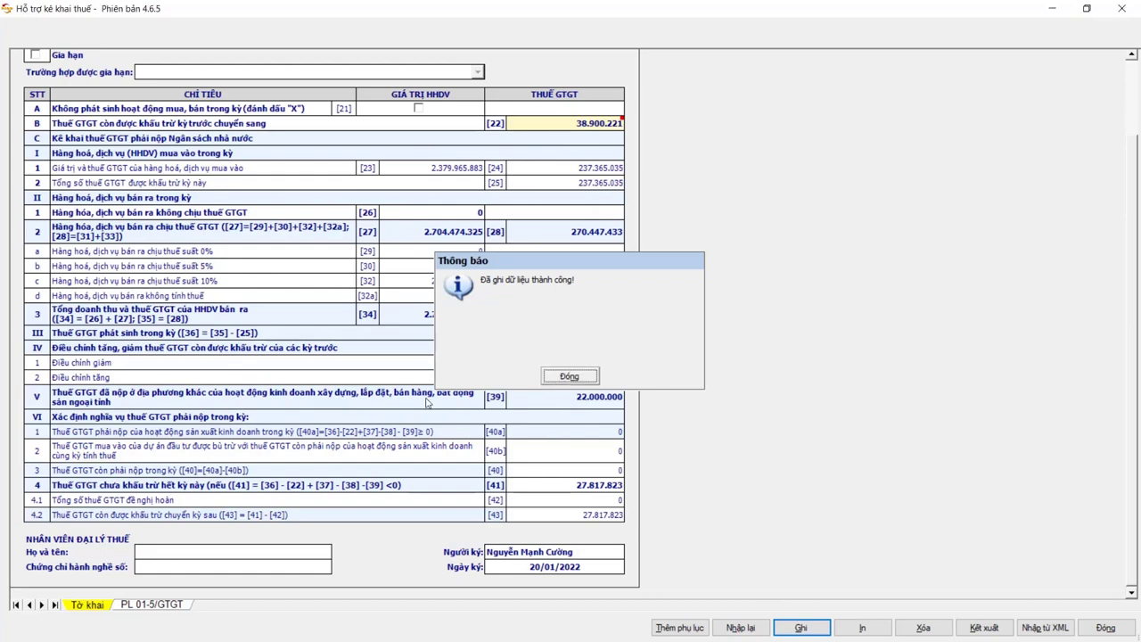
left_click(567, 378)
left_click(145, 606)
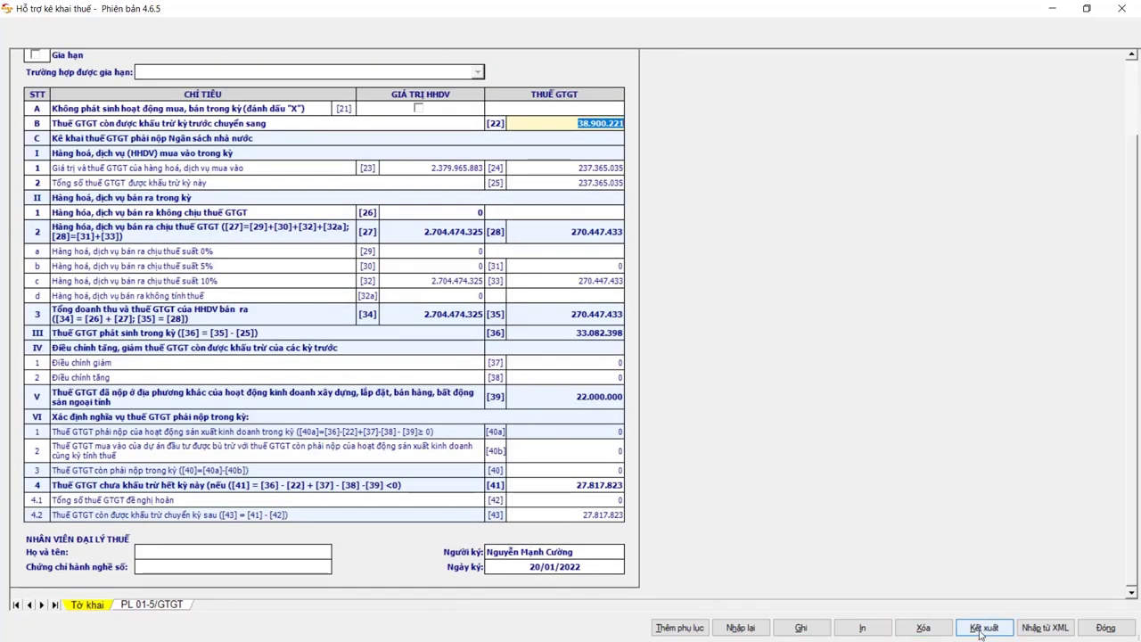
Start an XML export of the declaration, examine the parts of the proposed file name, and cancel the save.
left_click(985, 626)
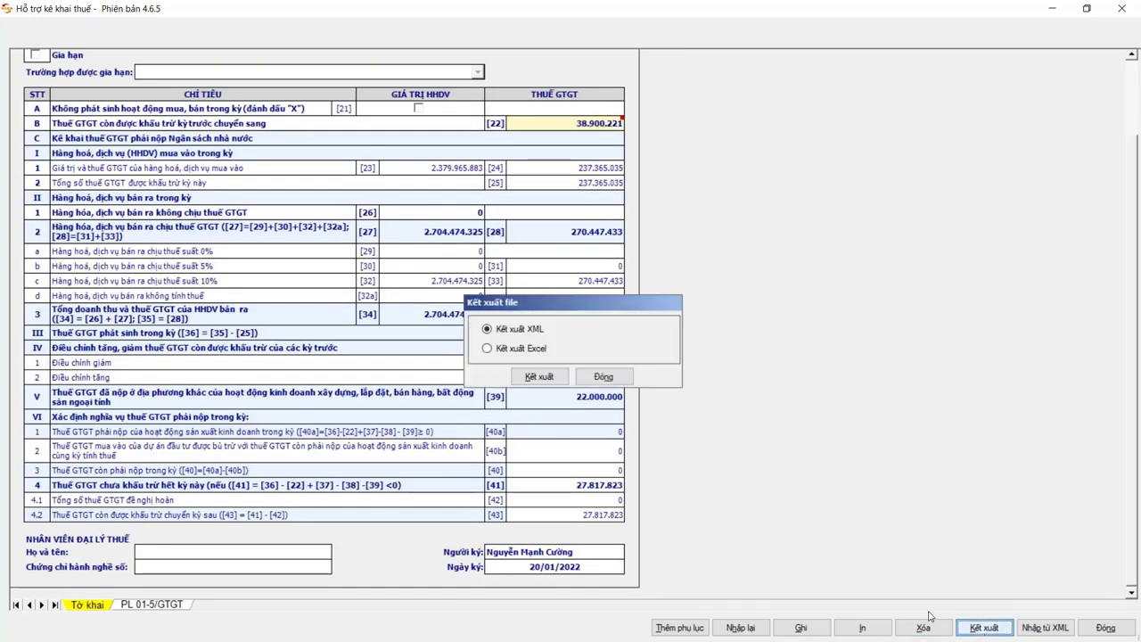
left_click(539, 377)
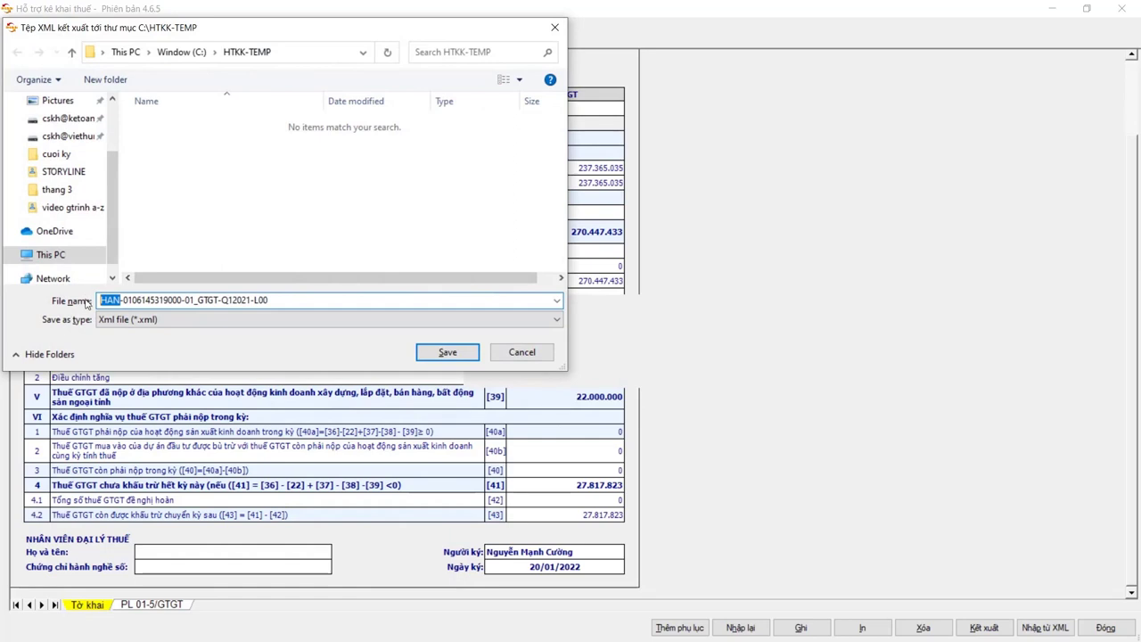
left_click_drag(131, 300, 277, 303)
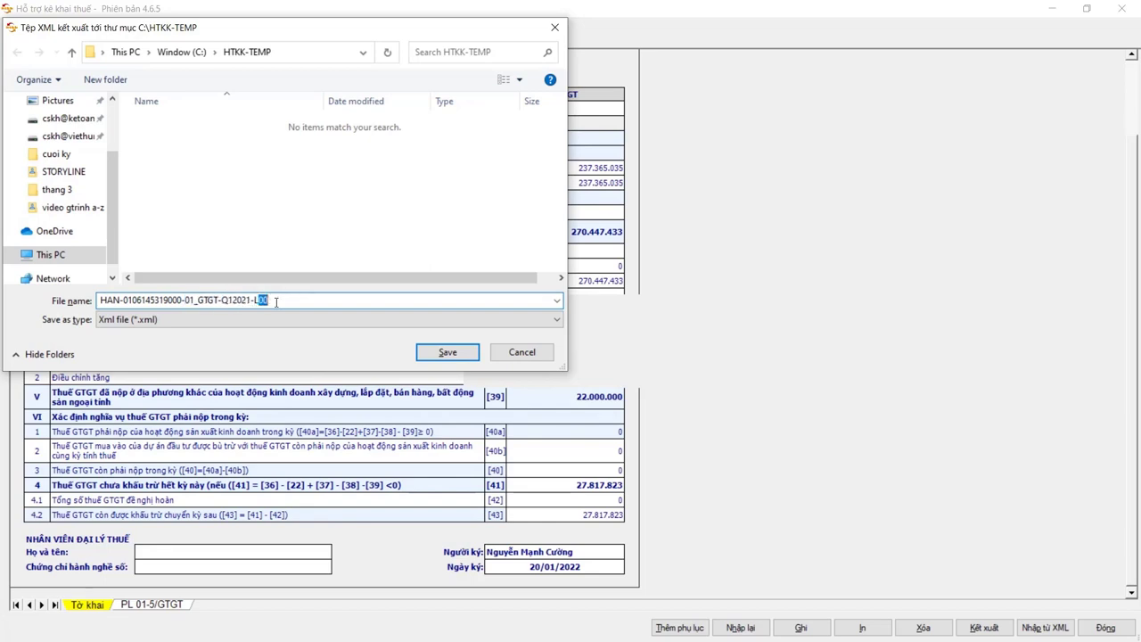
left_click(521, 353)
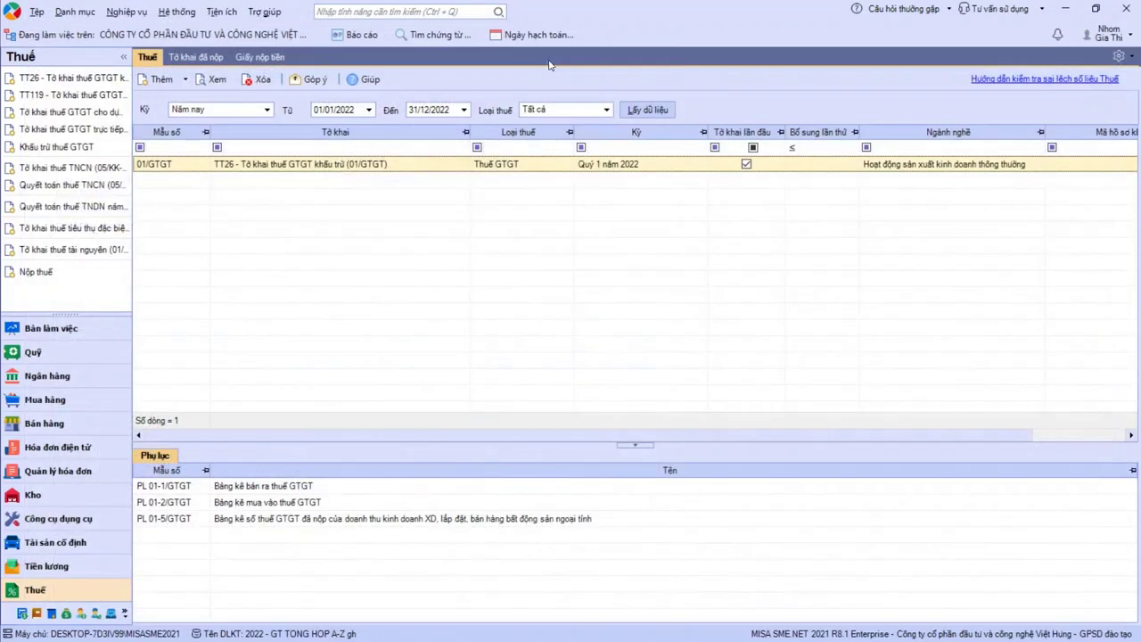
Switch to MISA SME, open a new VAT deduction voucher for quarter 1 of 2022 and inspect its deductible input VAT.
left_click(735, 34)
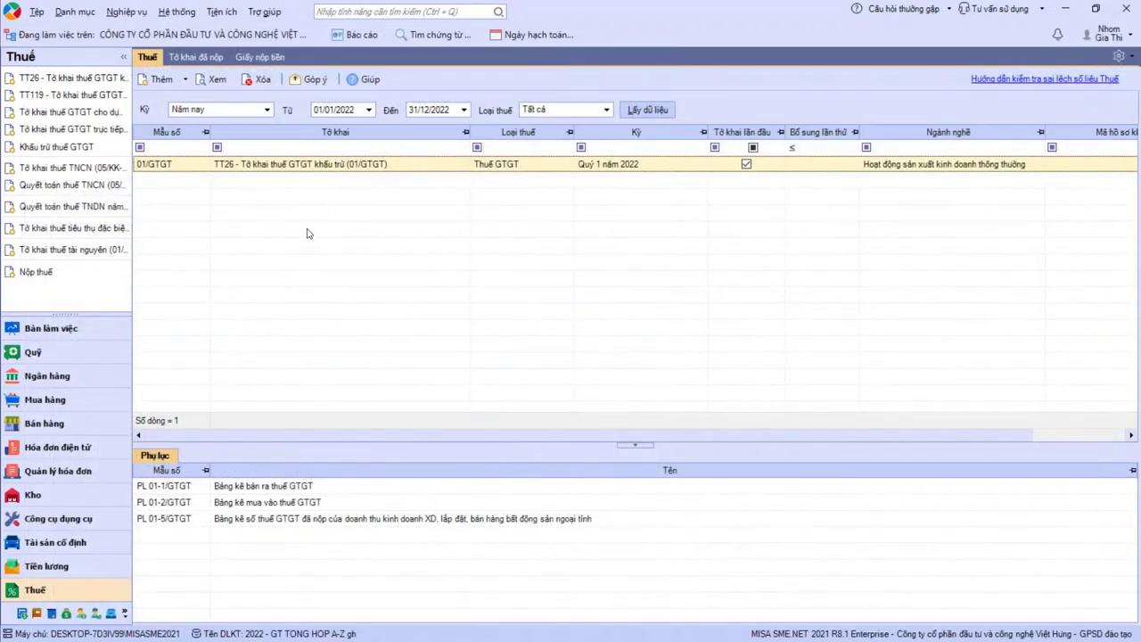
left_click(69, 150)
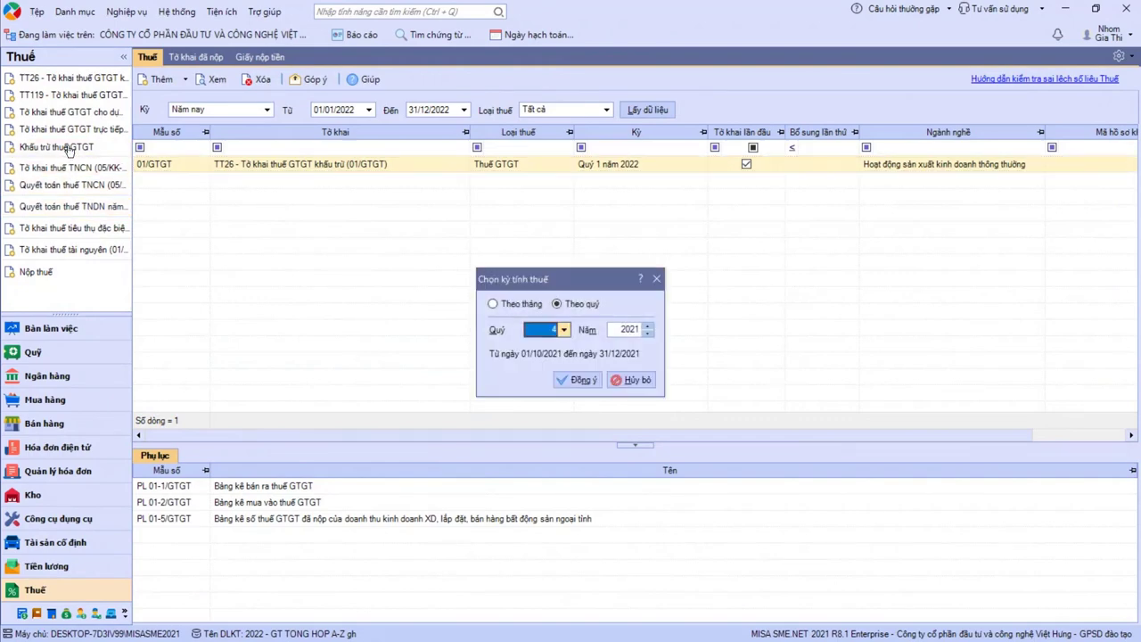
left_click(563, 330)
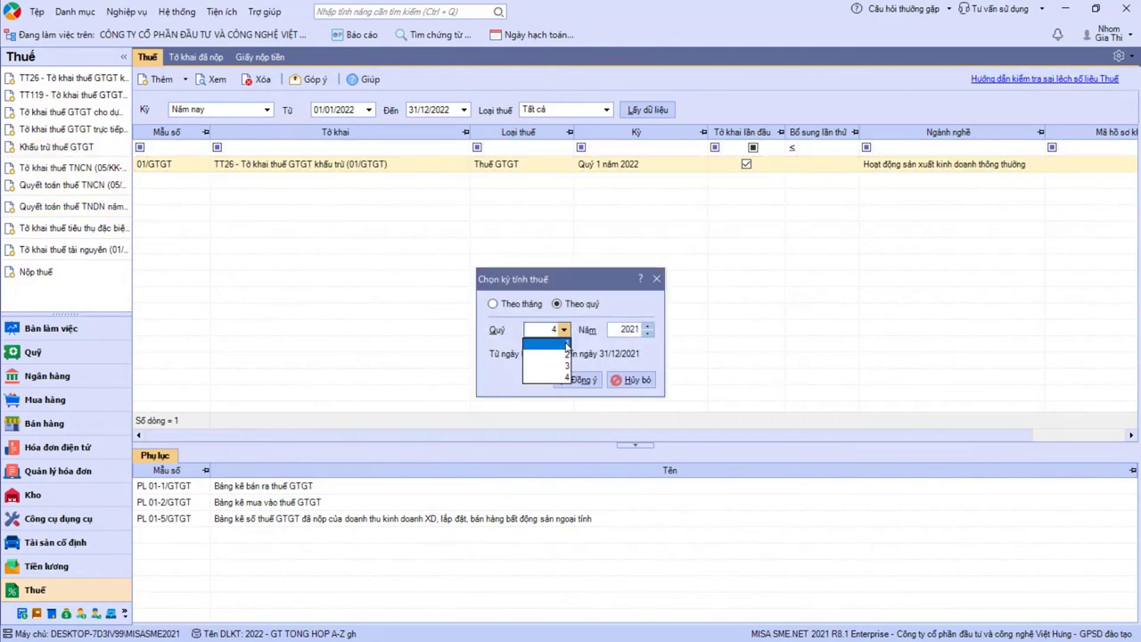
left_click(562, 343)
left_click(583, 382)
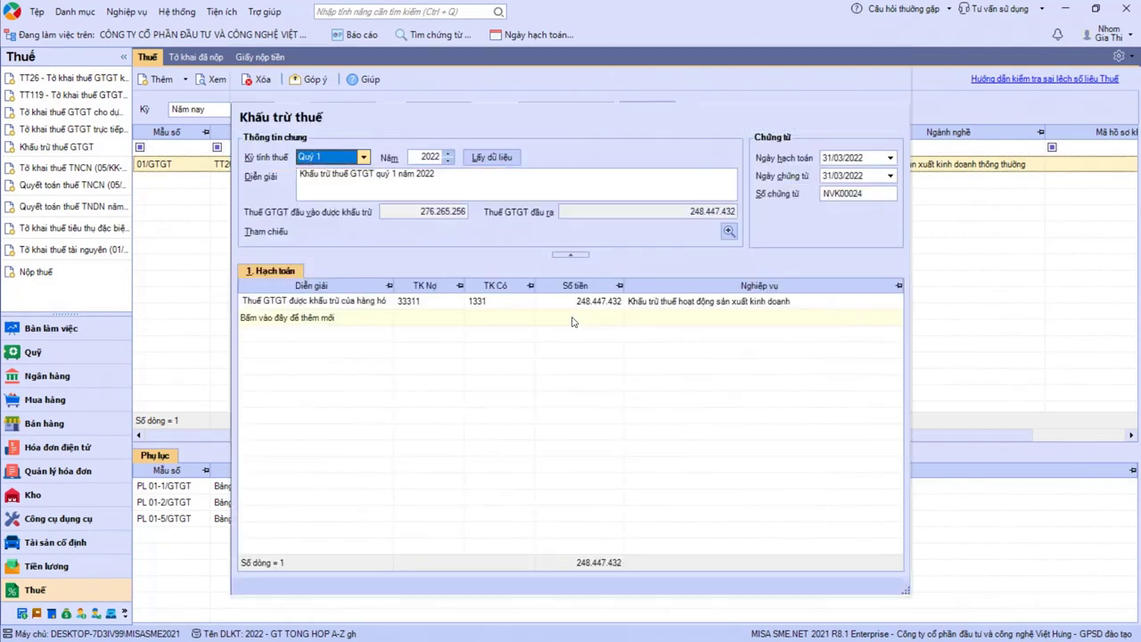
left_click(421, 213)
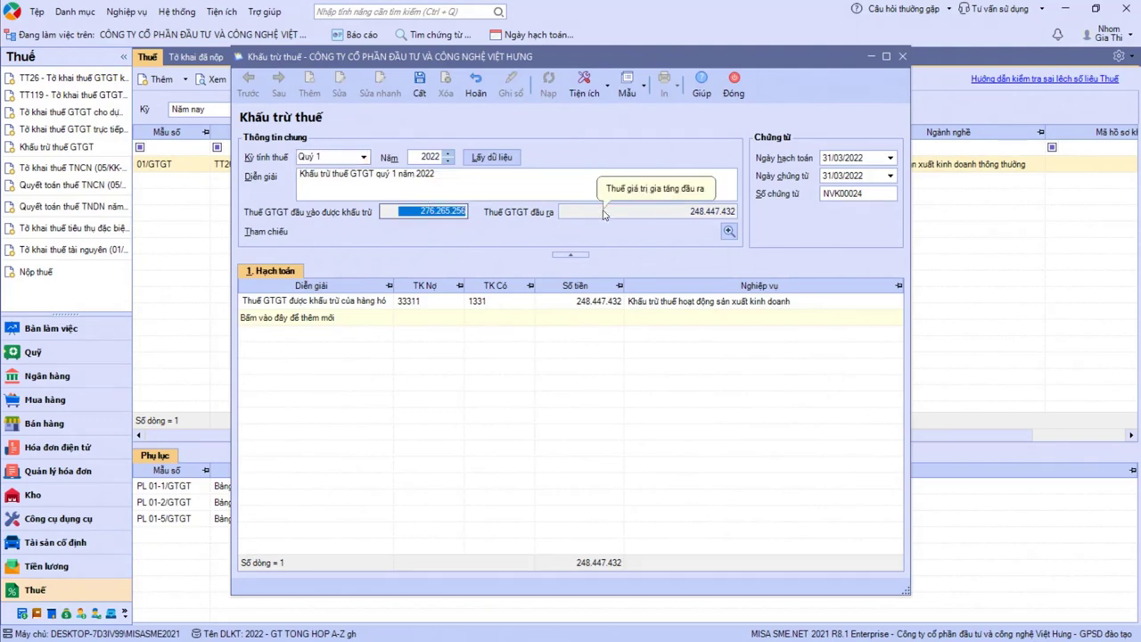
Check the input and output VAT, save and close the deduction voucher, and view its entry in the Chứng từ NVK list.
left_click(430, 212)
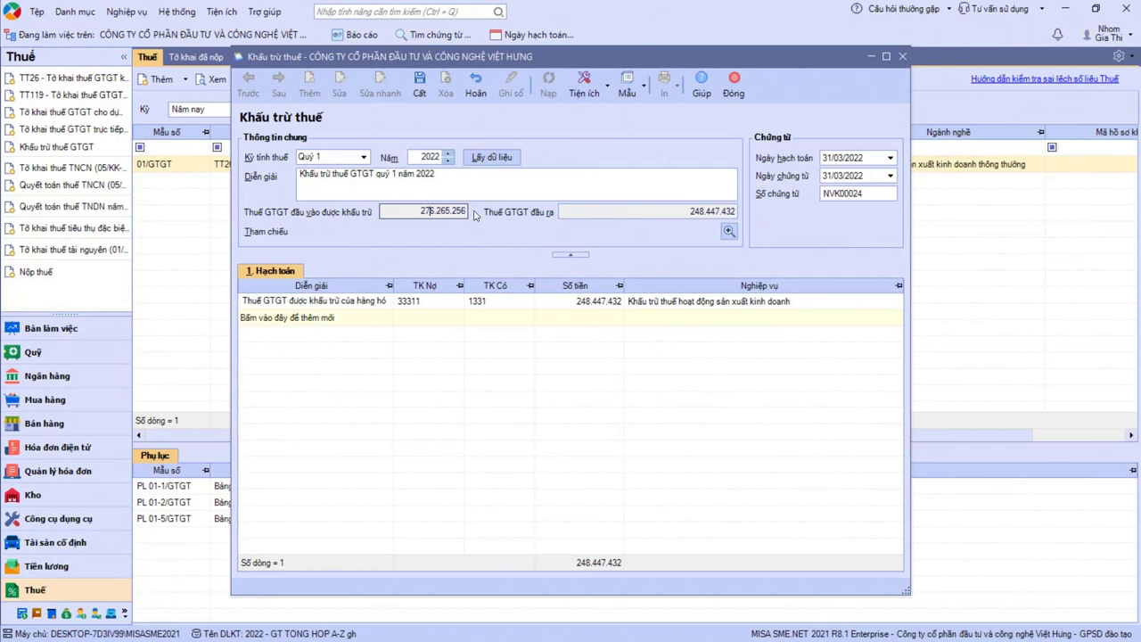
left_click(626, 210)
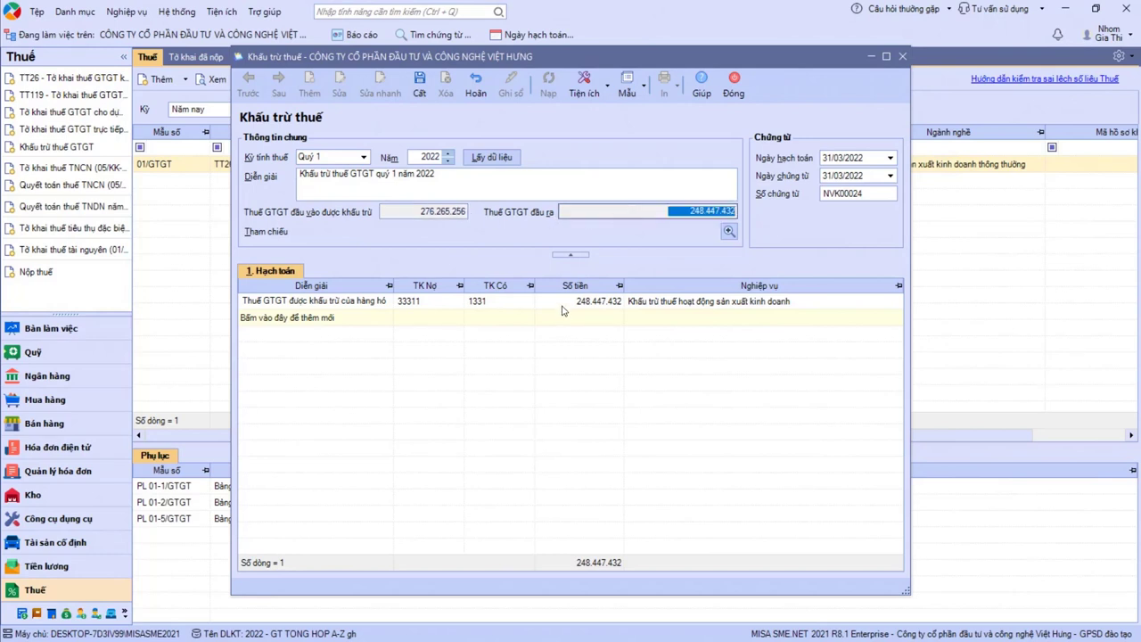
left_click(419, 89)
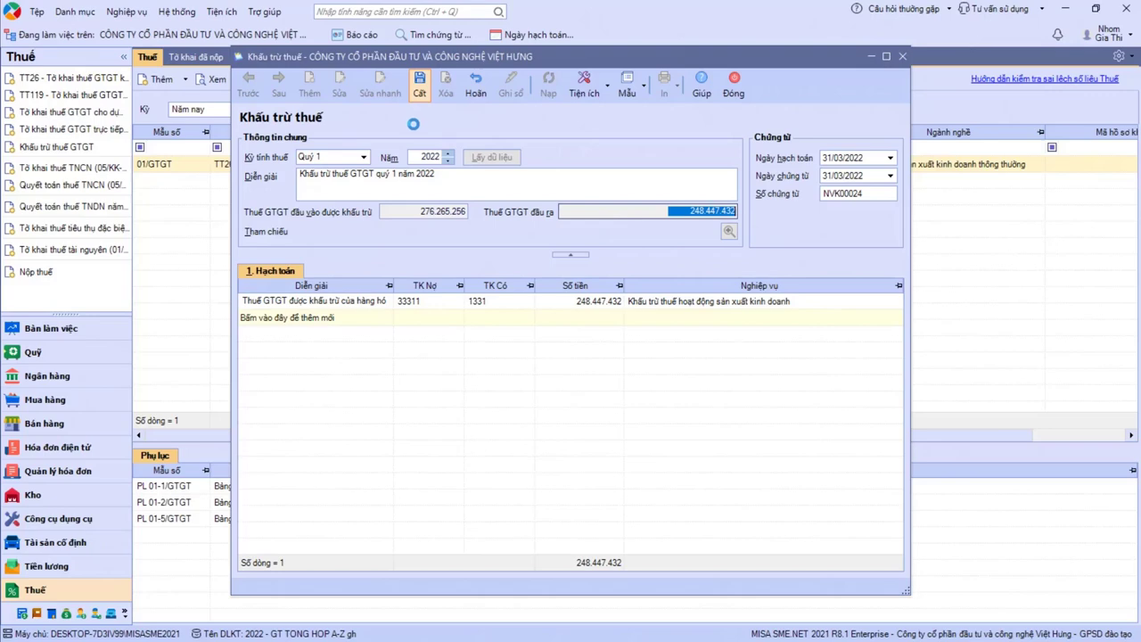
left_click(734, 85)
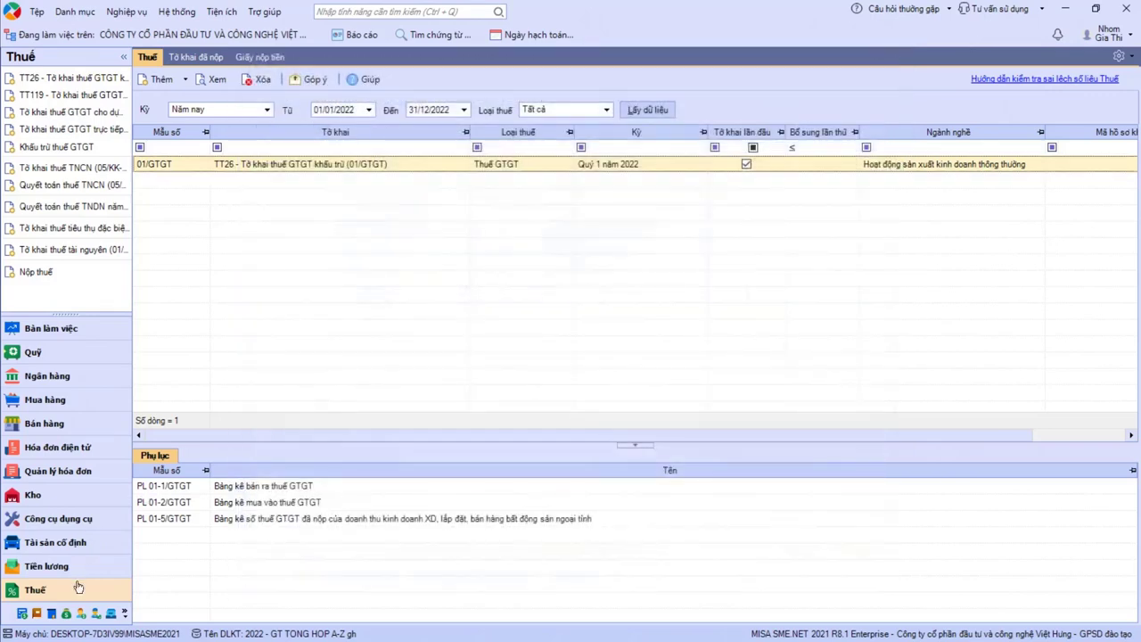
left_click(37, 614)
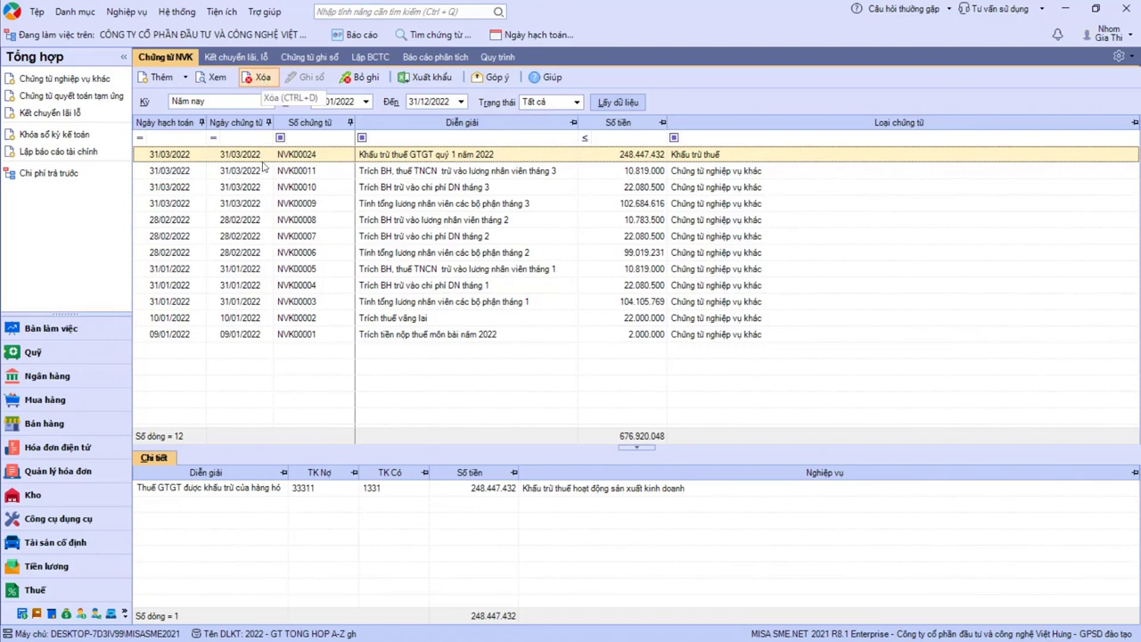
left_click(36, 590)
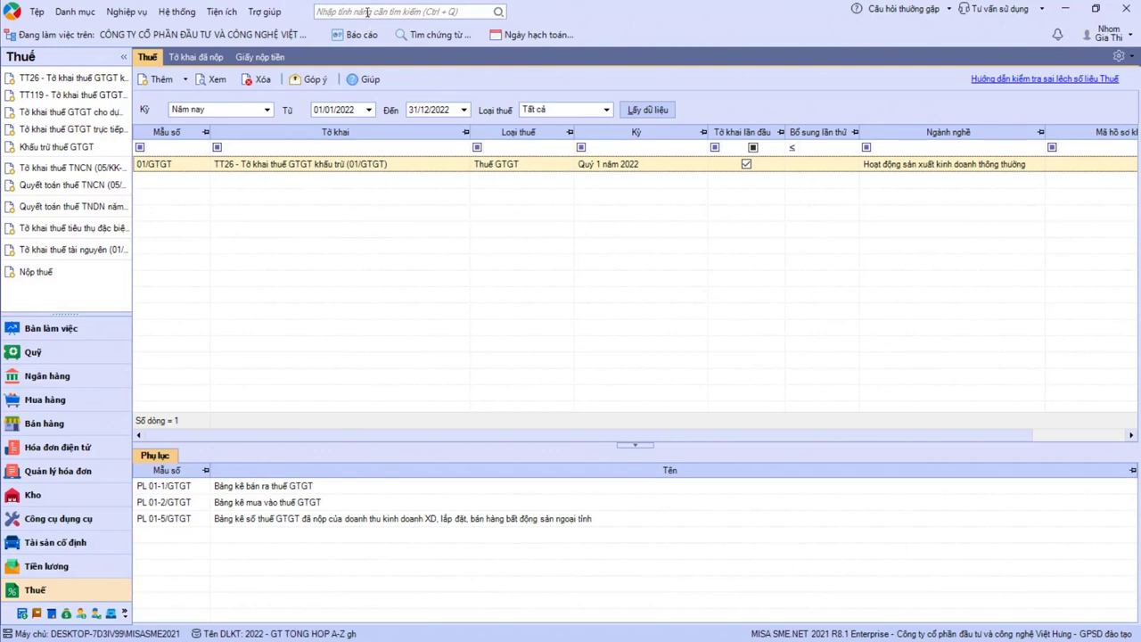
Run the Báo cáo đối chiếu bảng kê thuế và sổ cái report by quarter for quarter 1 of 2022, account 133.
left_click(359, 36)
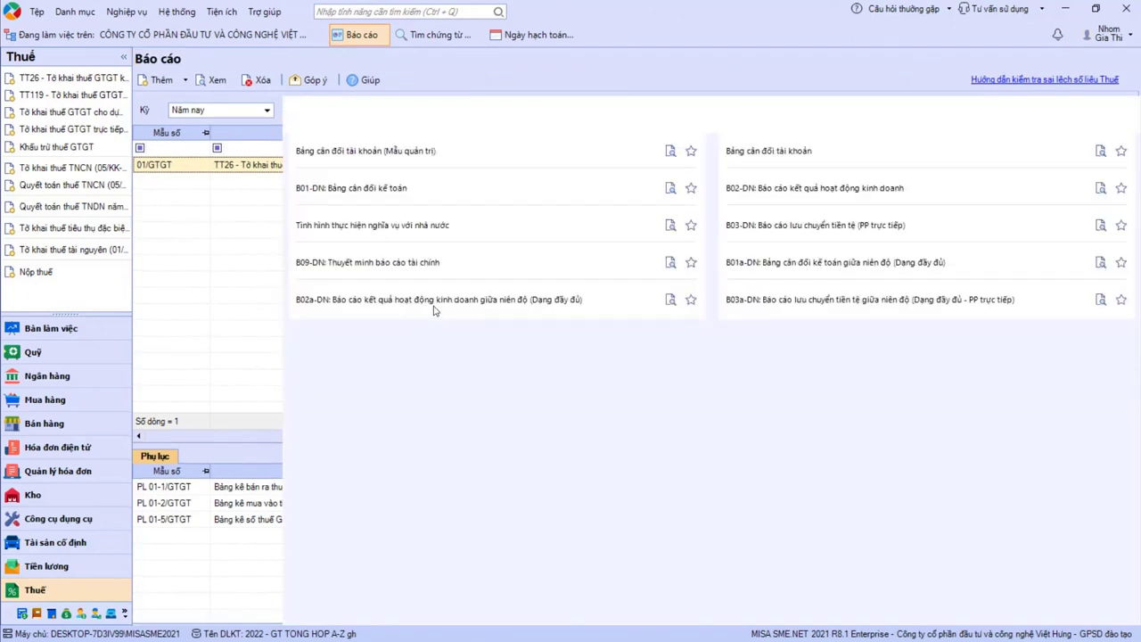
left_click(201, 475)
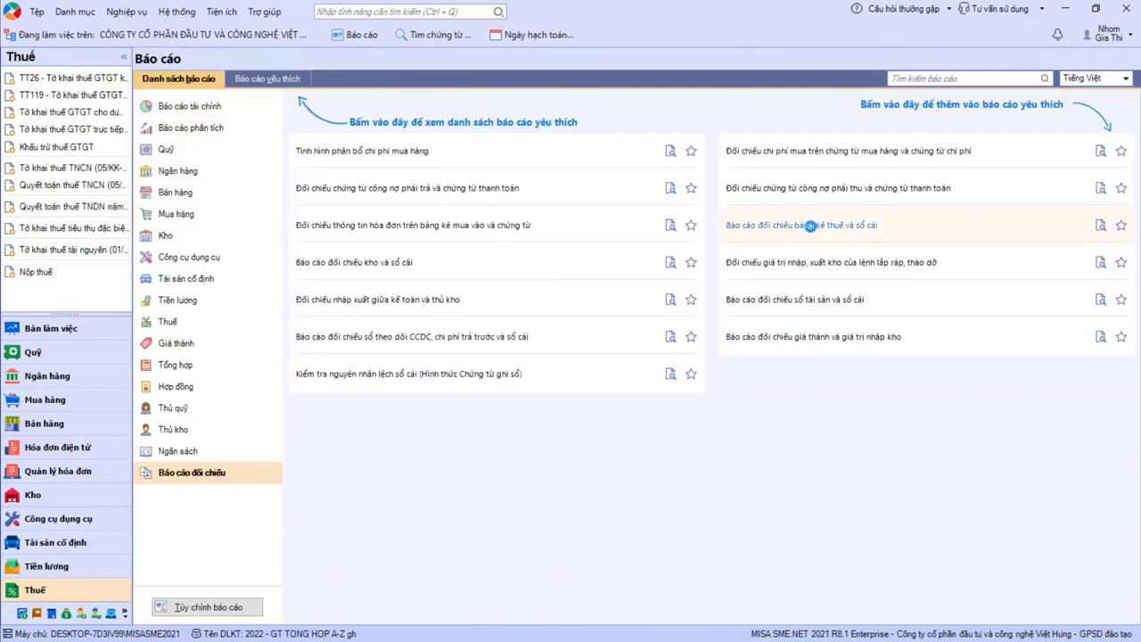
left_click(810, 225)
left_click(576, 271)
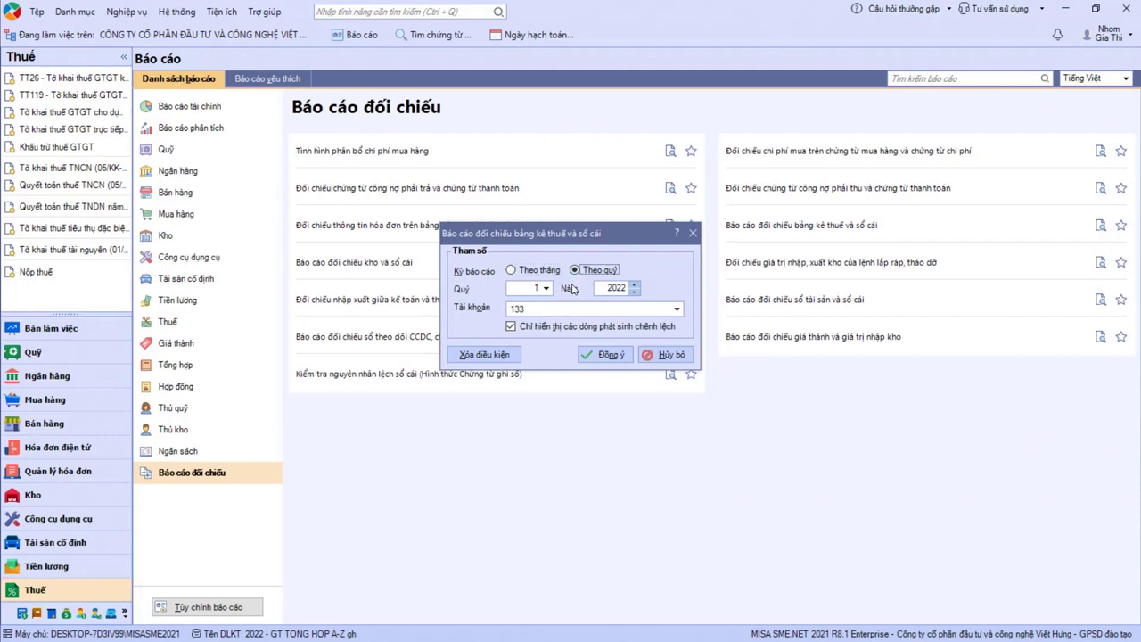
left_click(608, 357)
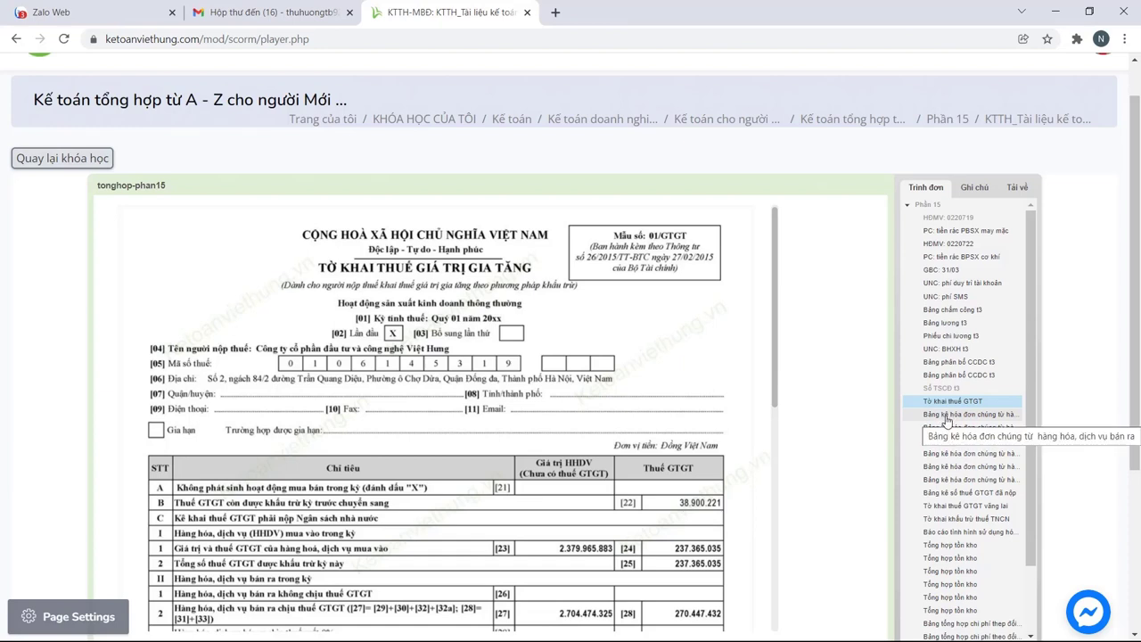
In the course documents in Chrome, view the sales invoice listing 01-1/GTGT and the purchase invoice listing 01-2/GTGT.
left_click(947, 416)
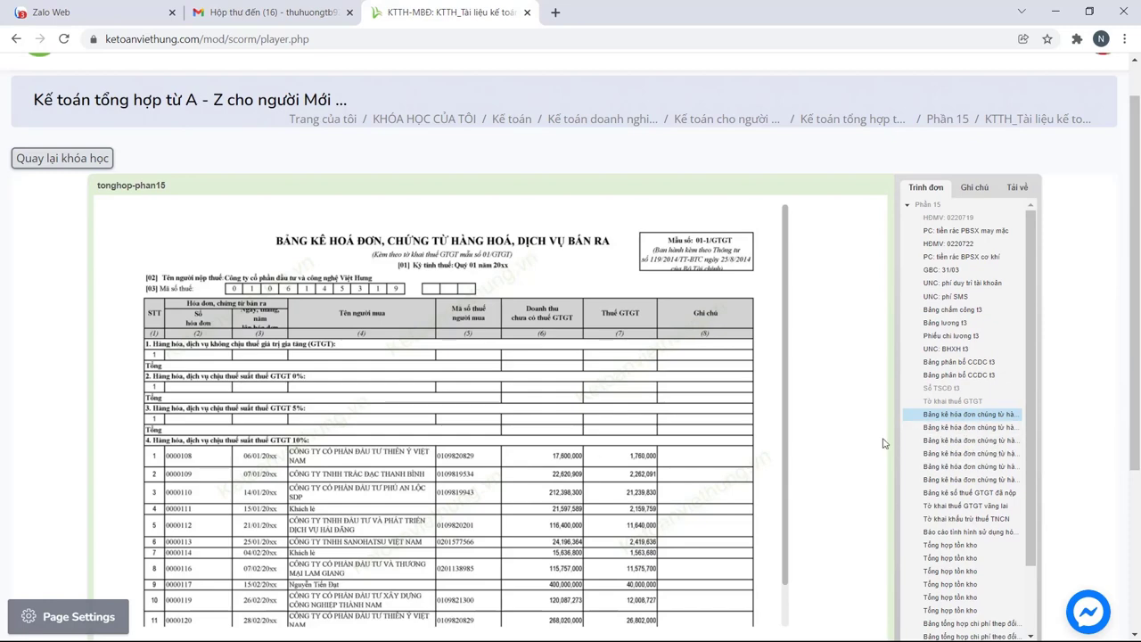
left_click(941, 440)
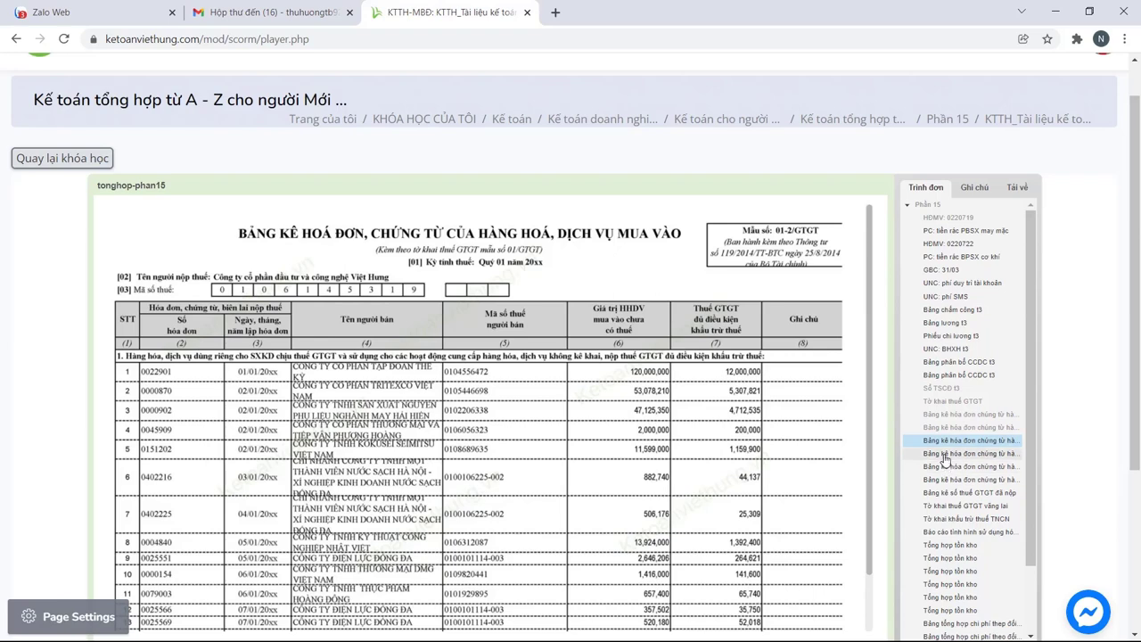
left_click(945, 454)
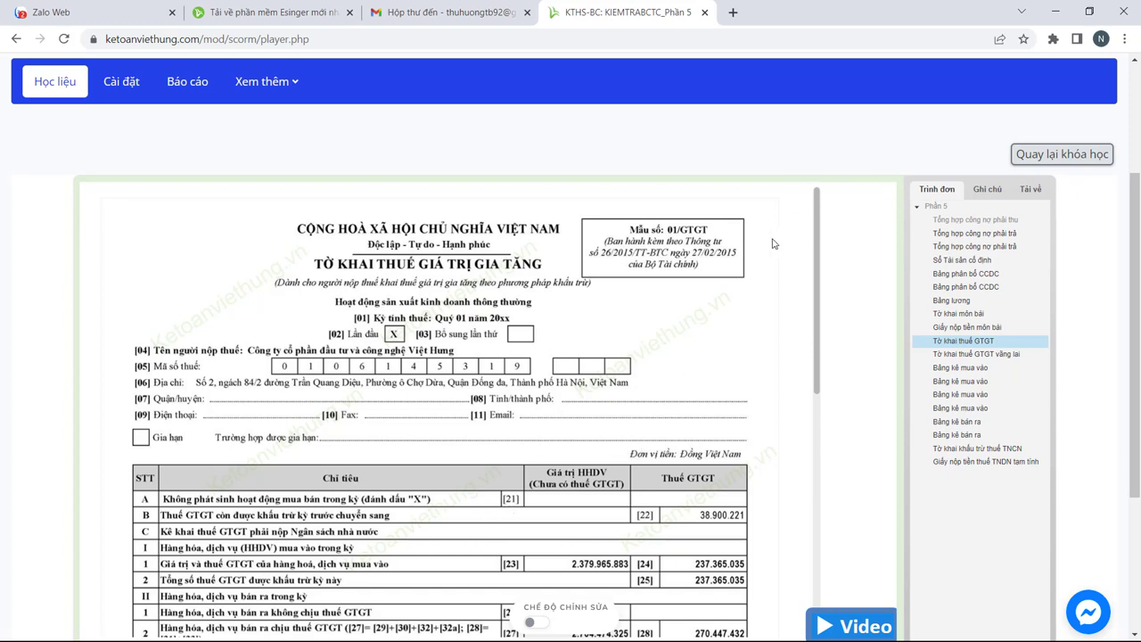
Open thuedientu.gdt.gov.vn in a new tab and go to the login page for businesses (DOANH NGHIỆP).
left_click(733, 13)
type("thu")
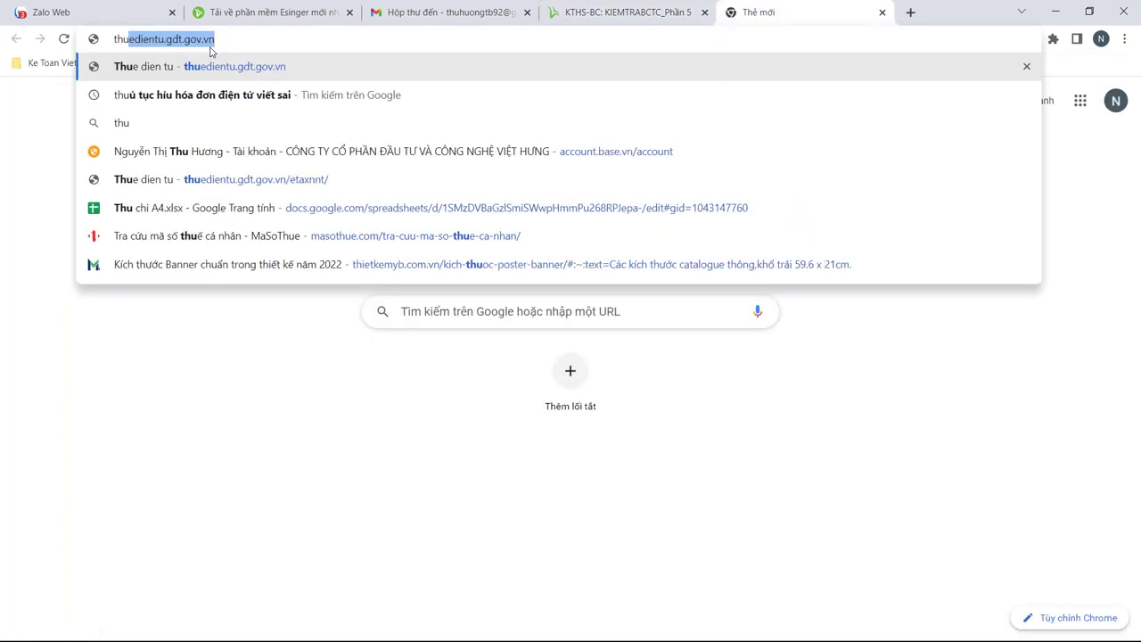
key("Return")
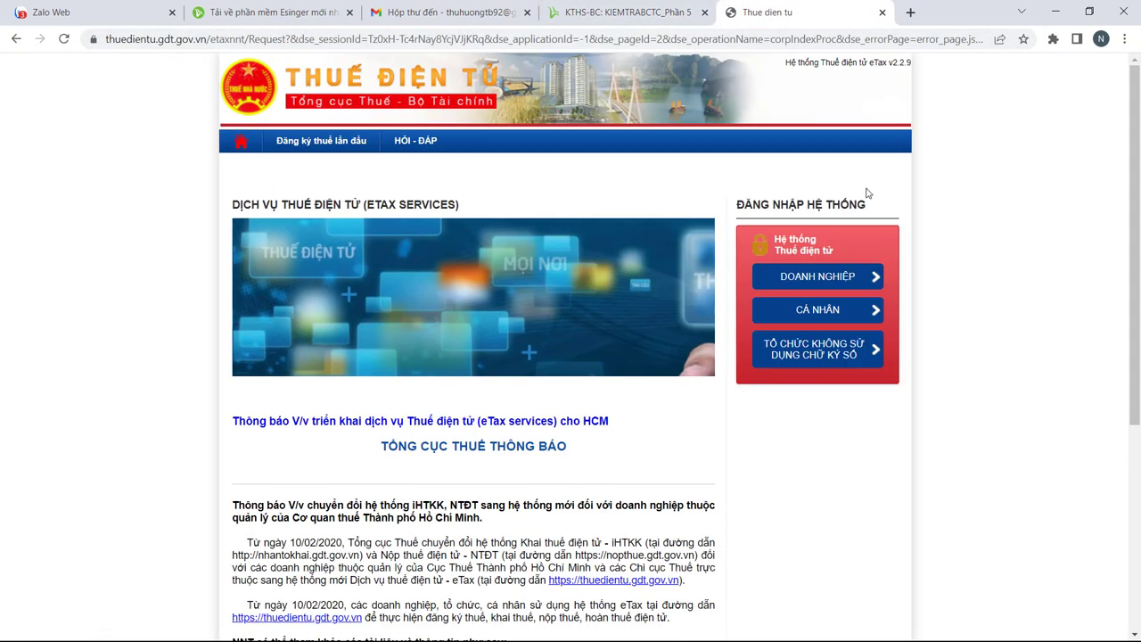
left_click(847, 279)
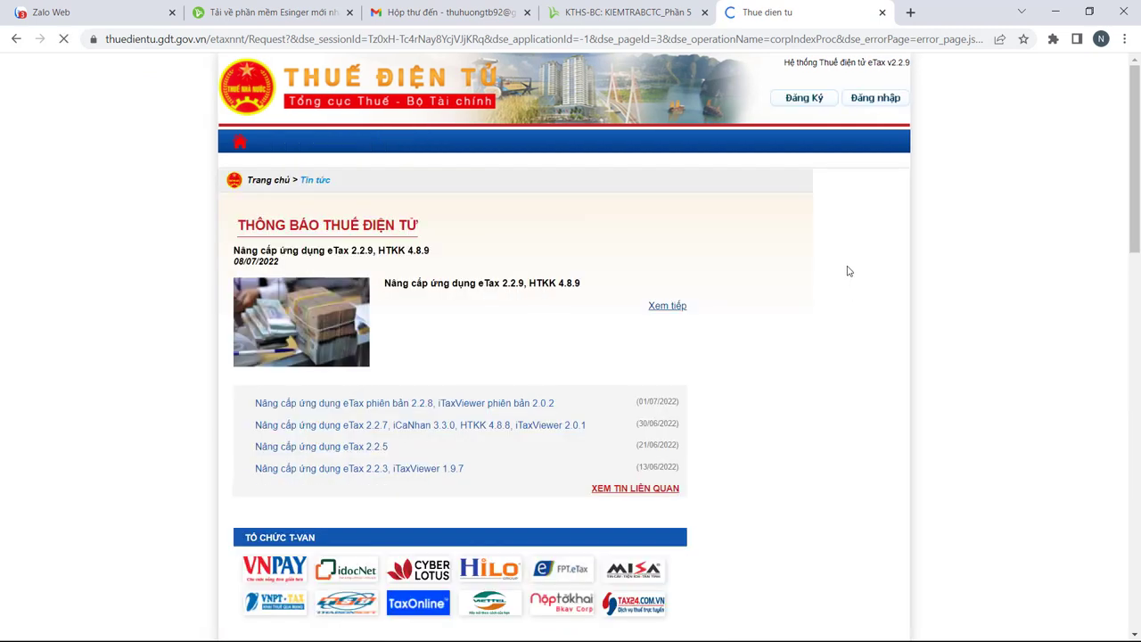
left_click(890, 99)
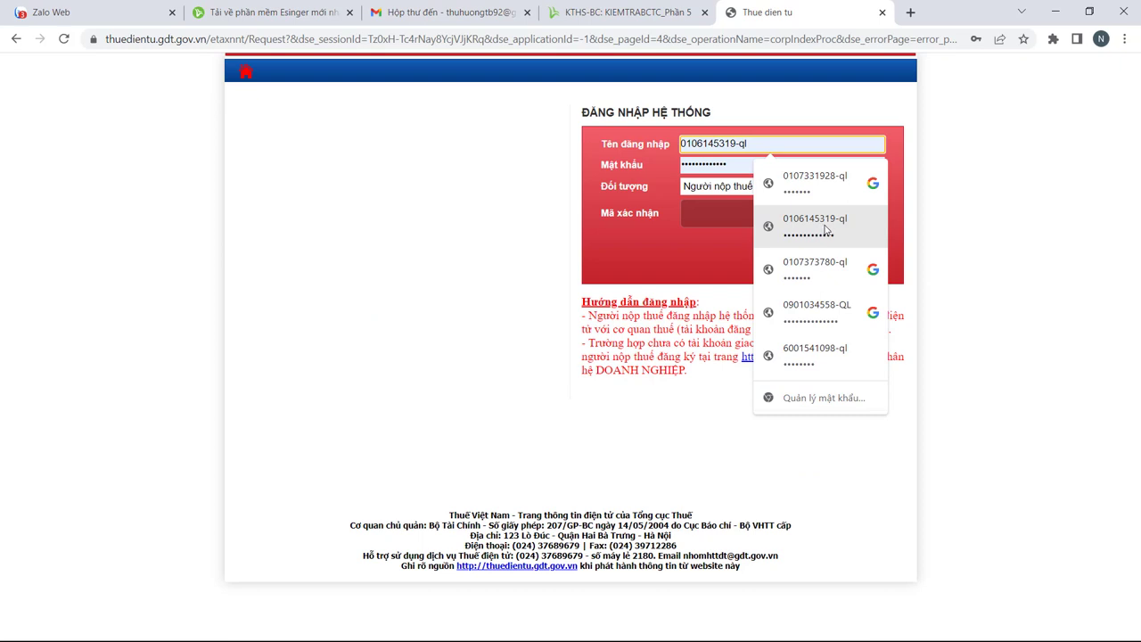
Fill in the saved tax account user name and password on the login form and enter the verification code.
left_click(827, 231)
left_click(768, 166)
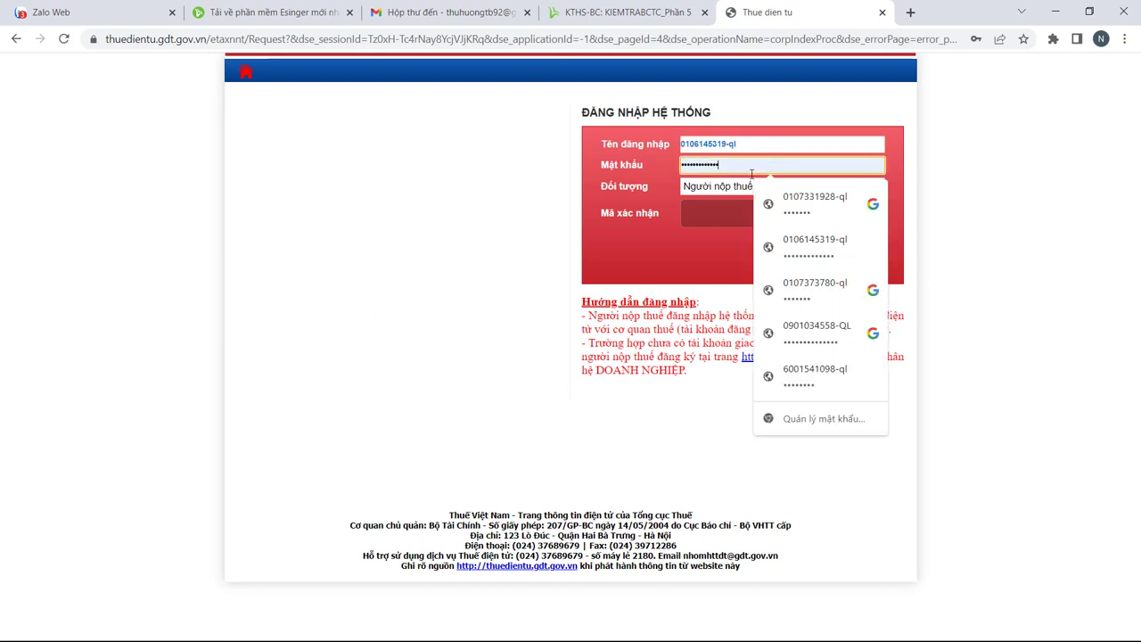
left_click(716, 210)
type("610c")
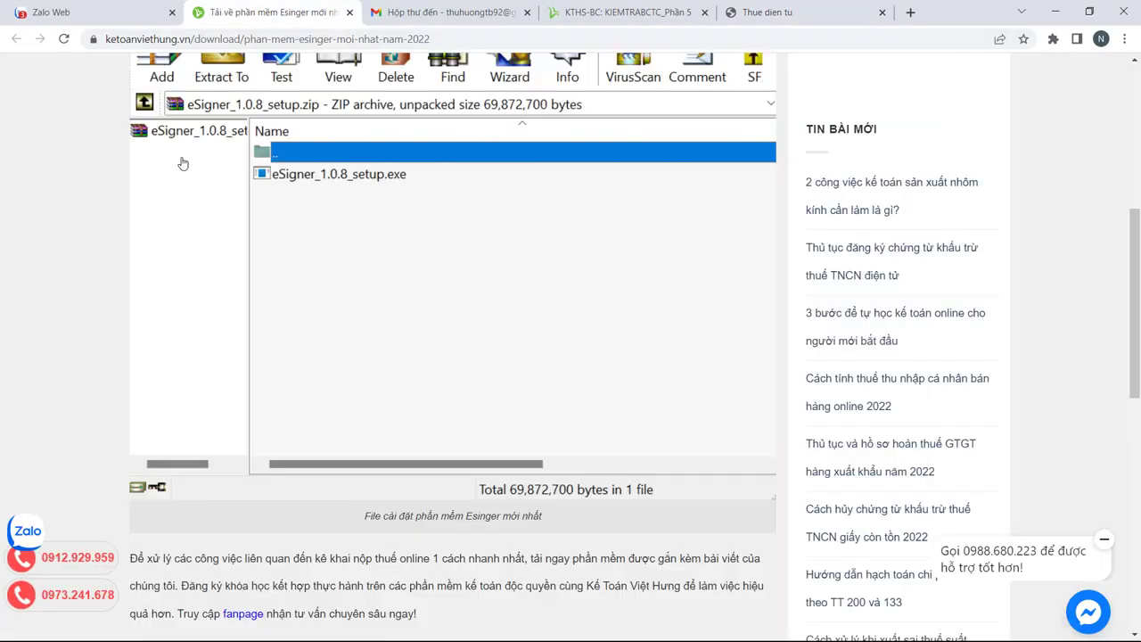
From the ketoanviethung.vn accounting software library (Phần mềm kế toán), open the Tải về phần mềm Esinger mới nhất năm 2022 page.
scroll(181, 160, "up", 5)
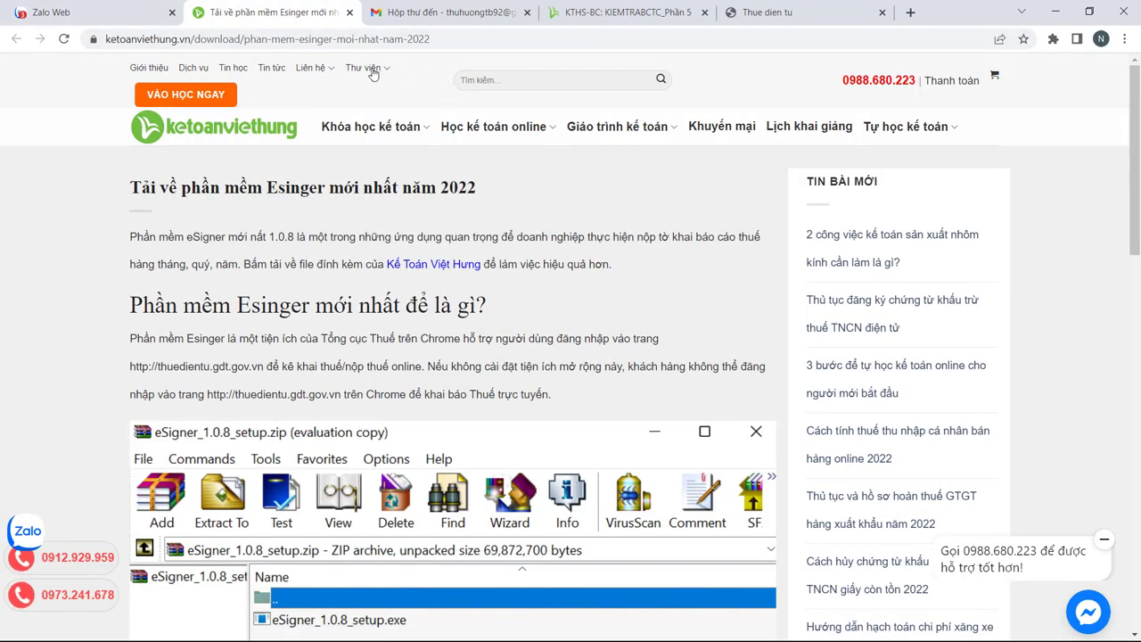
mouse_move(366, 70)
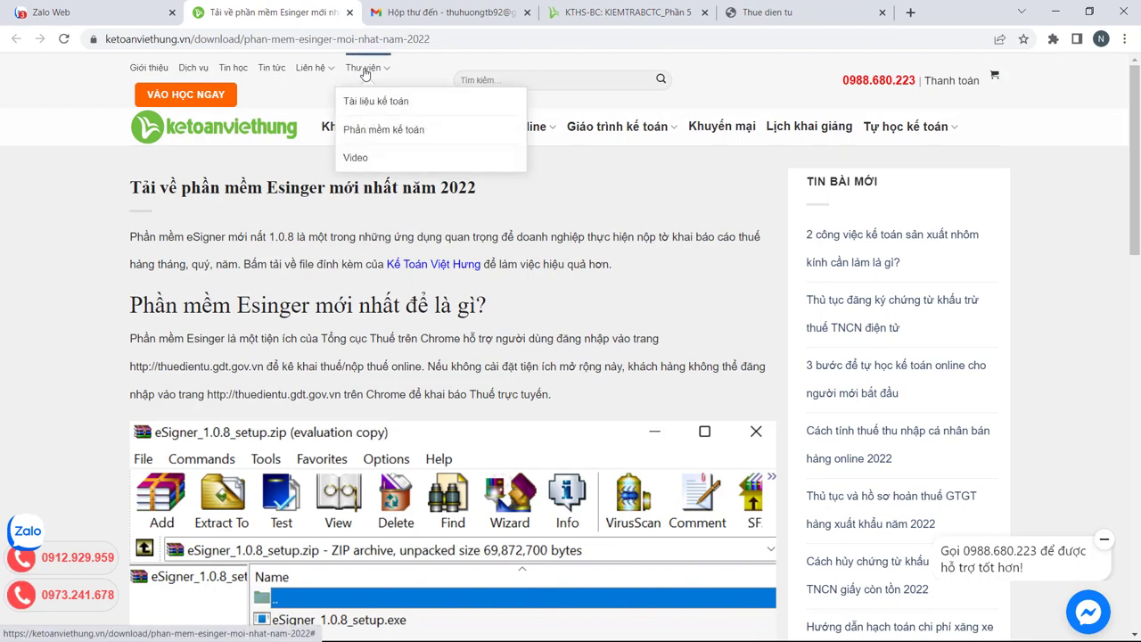
left_click(376, 143)
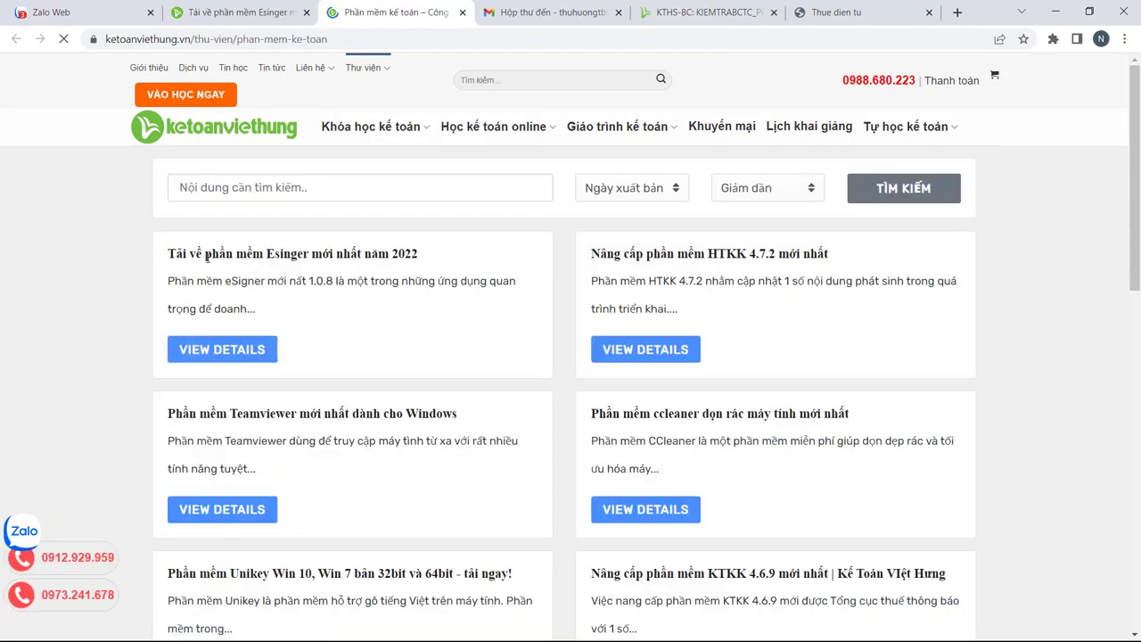
left_click_drag(197, 257, 418, 257)
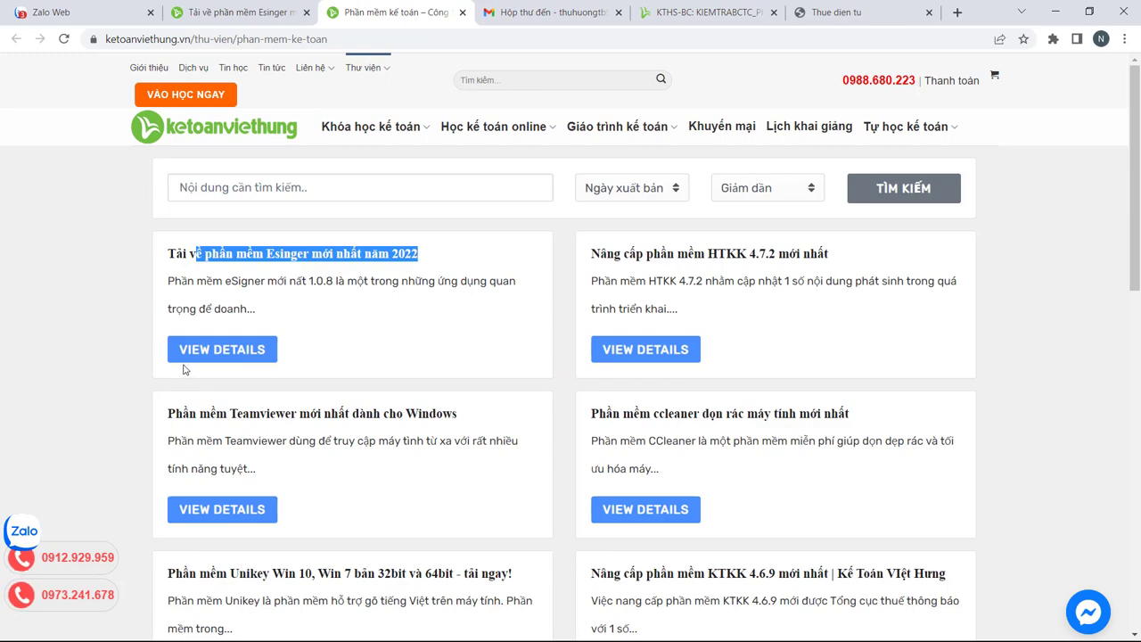
left_click(217, 349)
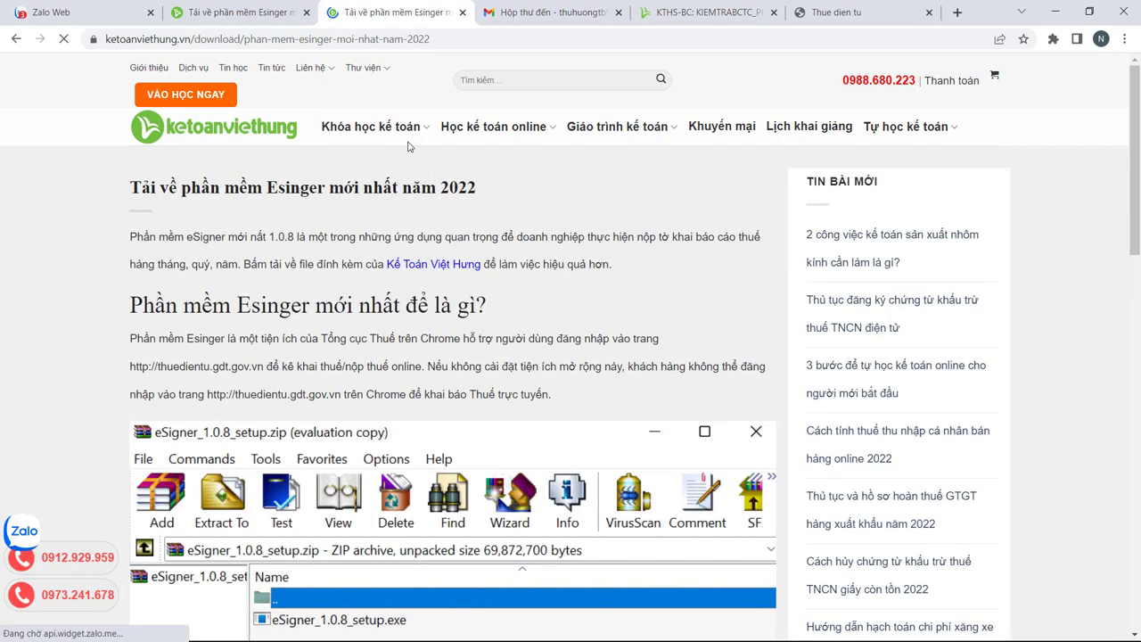
scroll(402, 321, "down", 10)
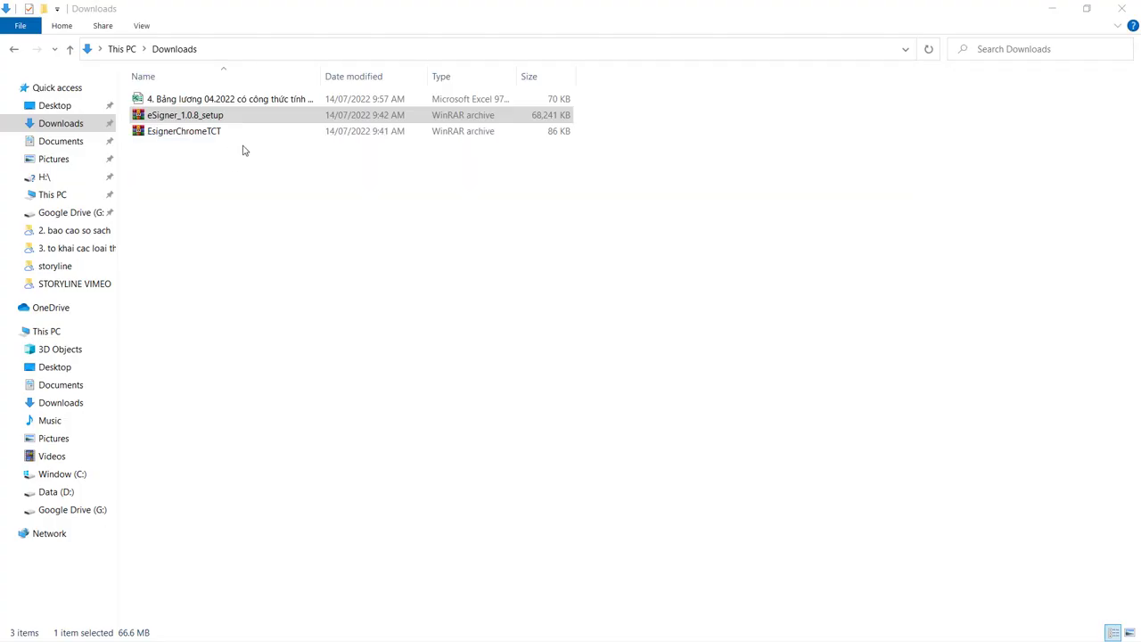
Extract the eSigner_1.0.8_setup archive in the Downloads folder and bring up the file actions for the EsignerChromeTCT archive.
left_click(243, 151)
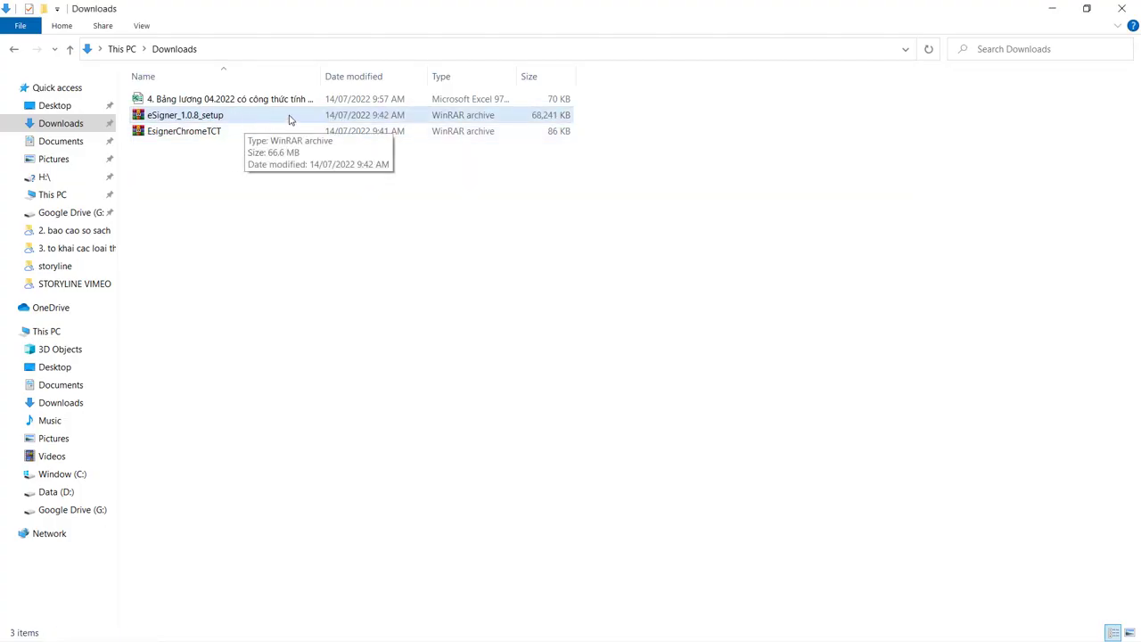
left_click(263, 122)
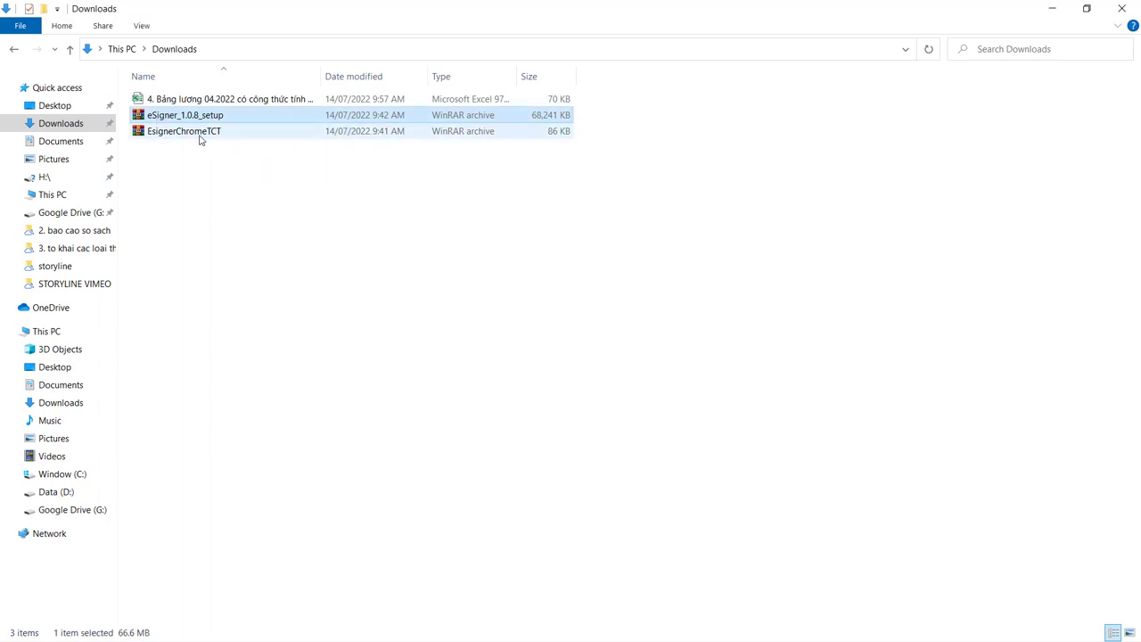
left_click(244, 134)
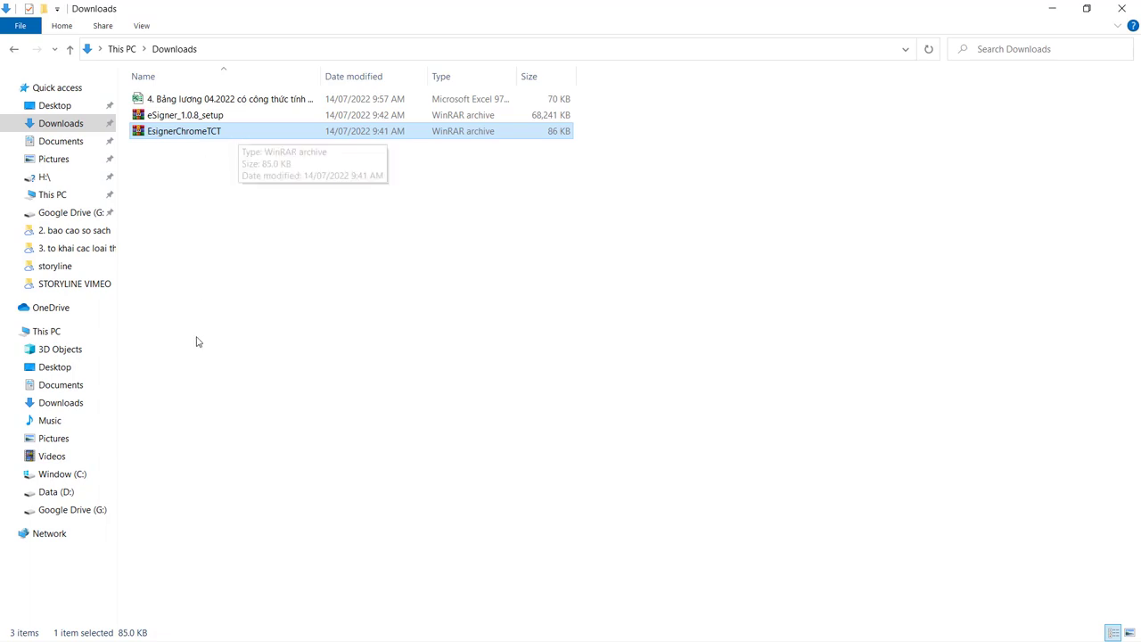
left_click(207, 122)
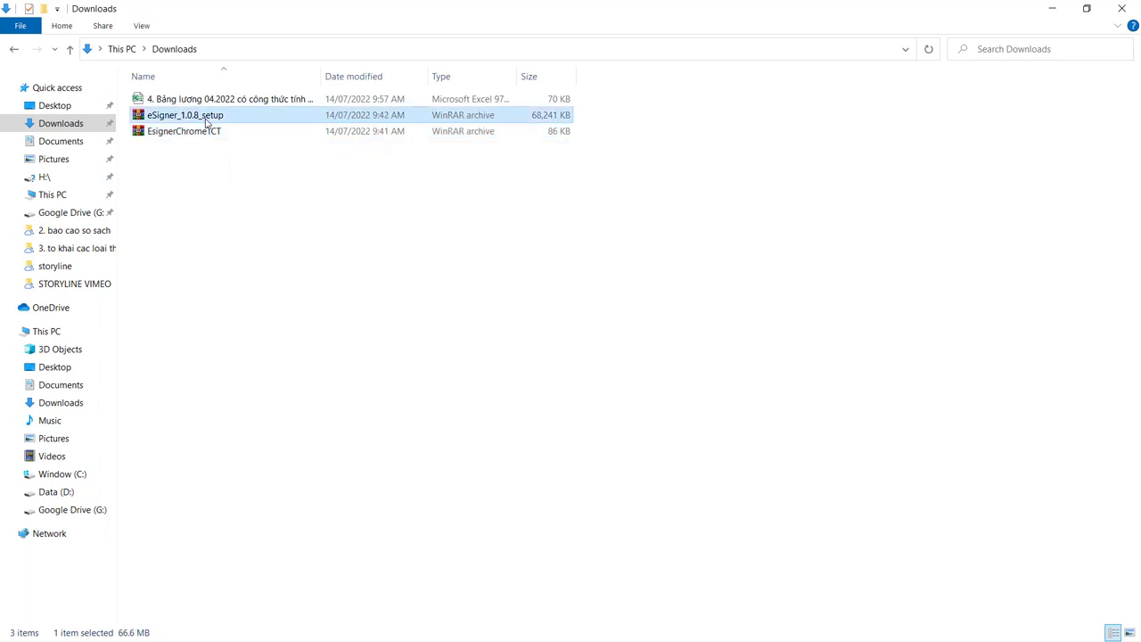
double_click(258, 120)
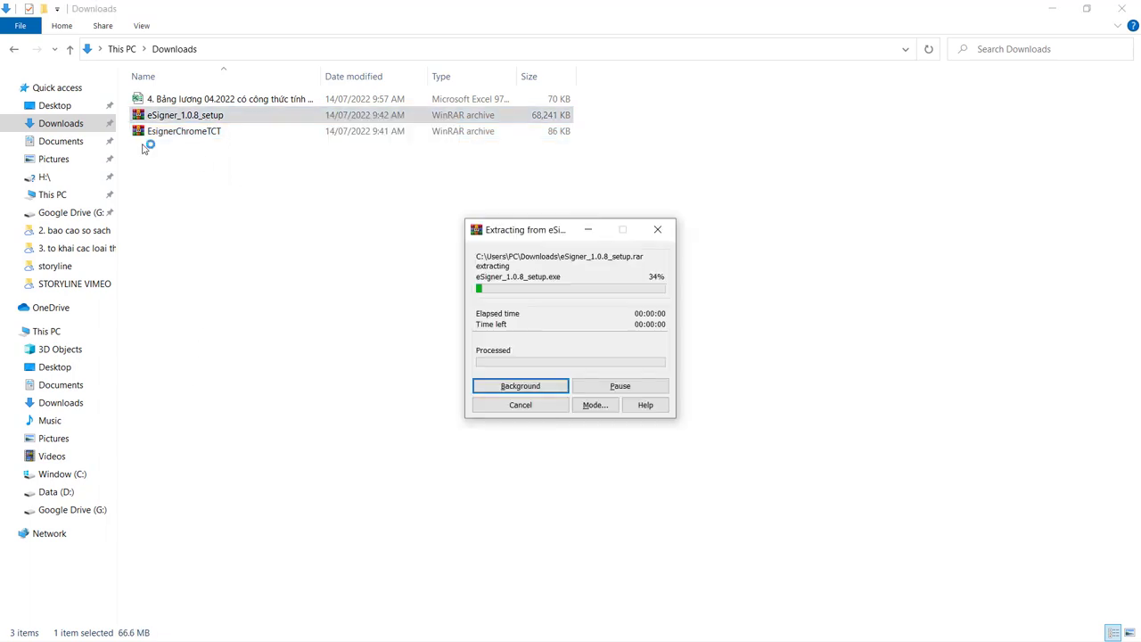
left_click(236, 150)
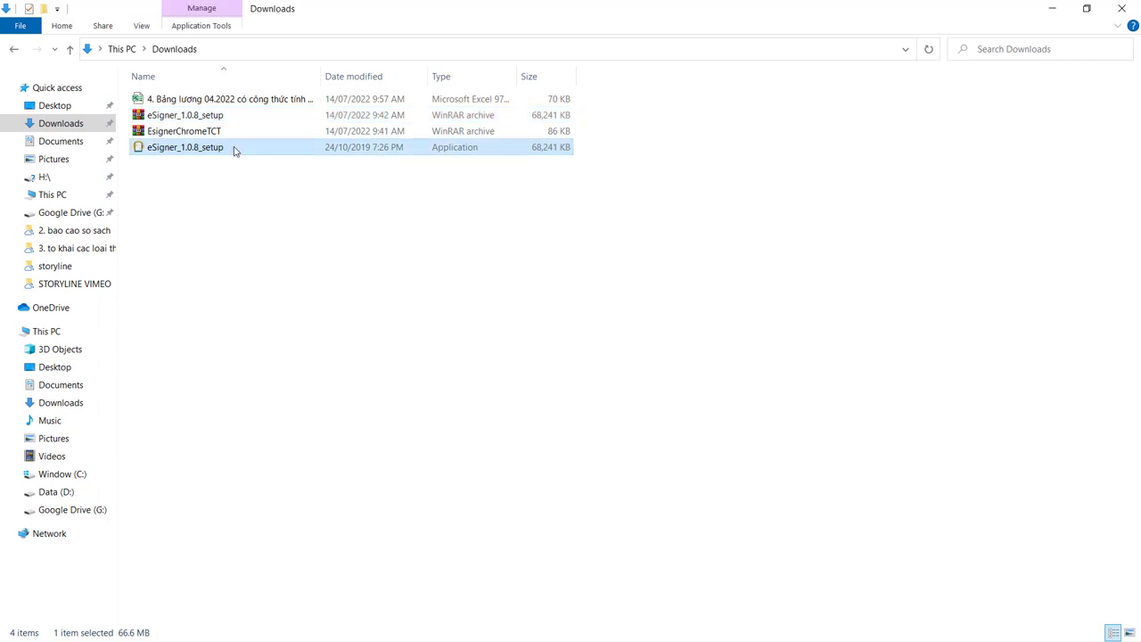
left_click(211, 134)
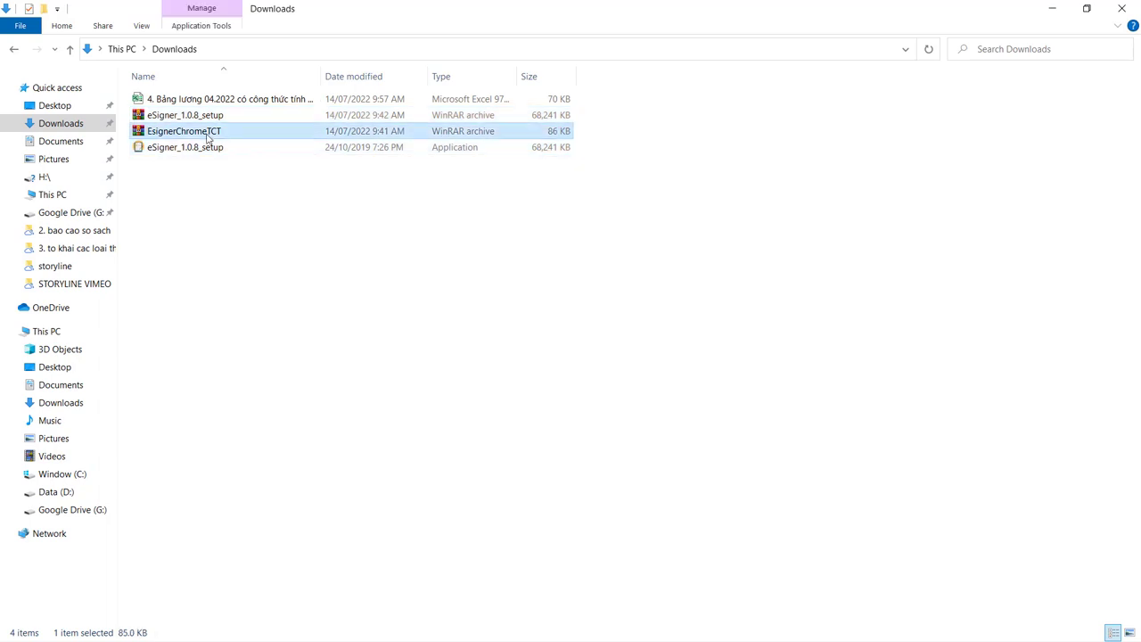
right_click(211, 135)
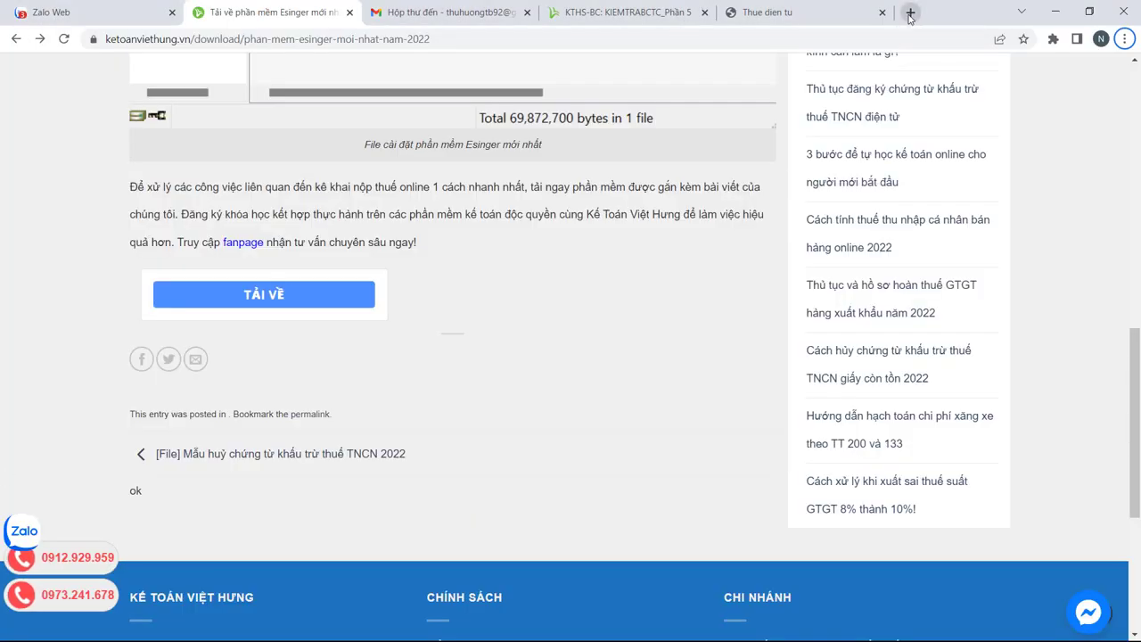
Open the browser's extensions management page (Tiện ích mở rộng) in a new tab.
left_click(909, 12)
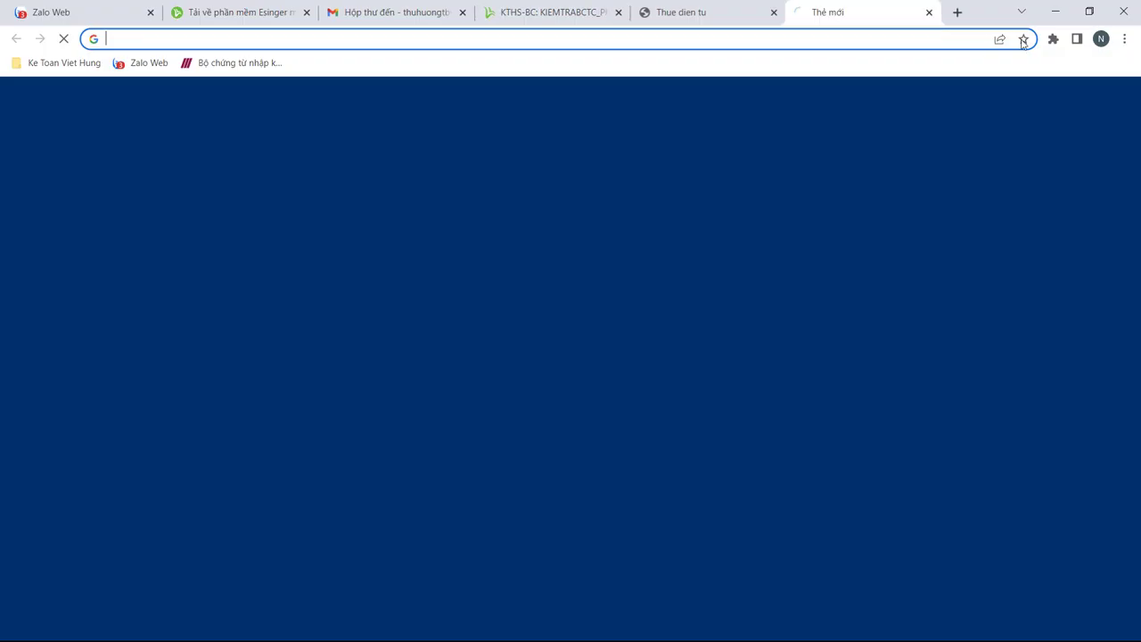
left_click(1125, 39)
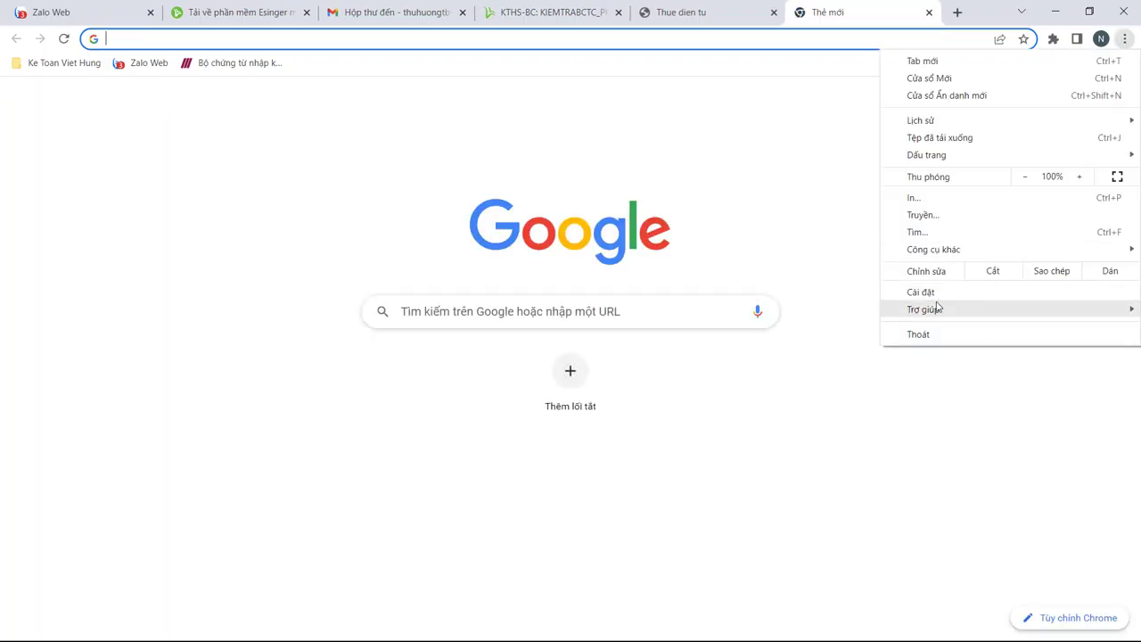
mouse_move(899, 251)
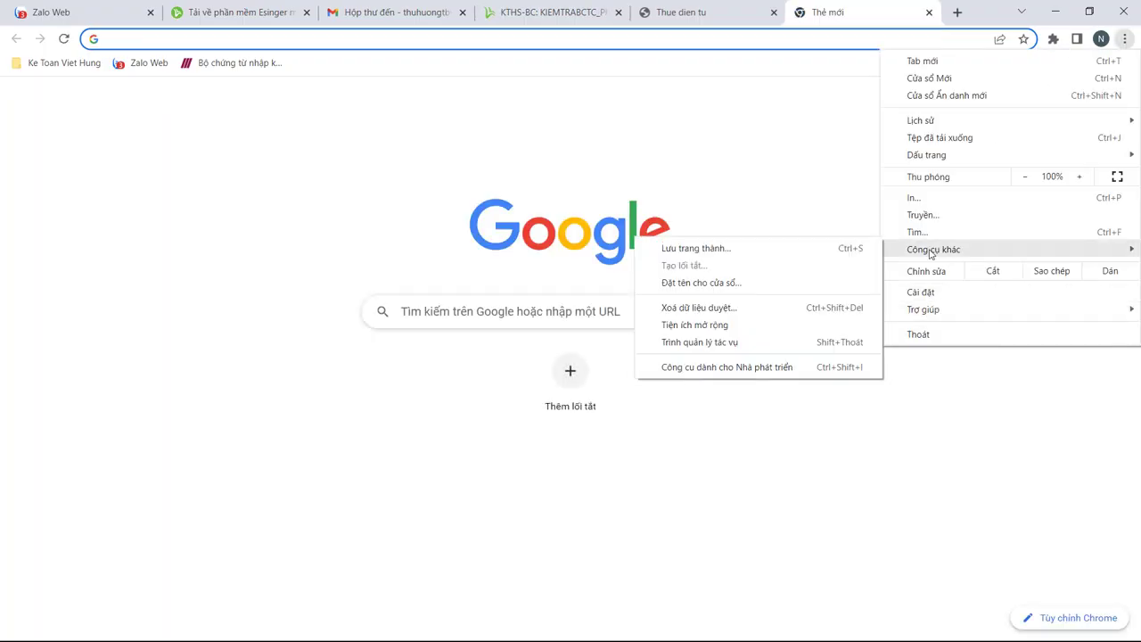
left_click(691, 324)
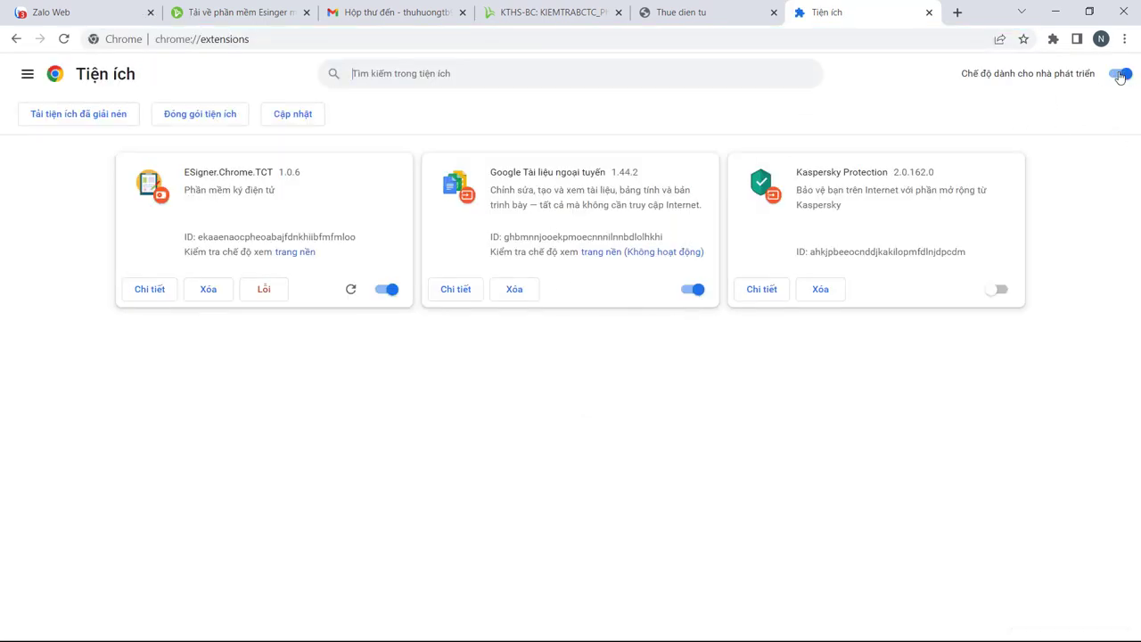
Try to load the EsignerChromeTCT folder from Downloads as an unpacked extension, then check the installed ESigner.Chrome.TCT entry.
left_click(75, 118)
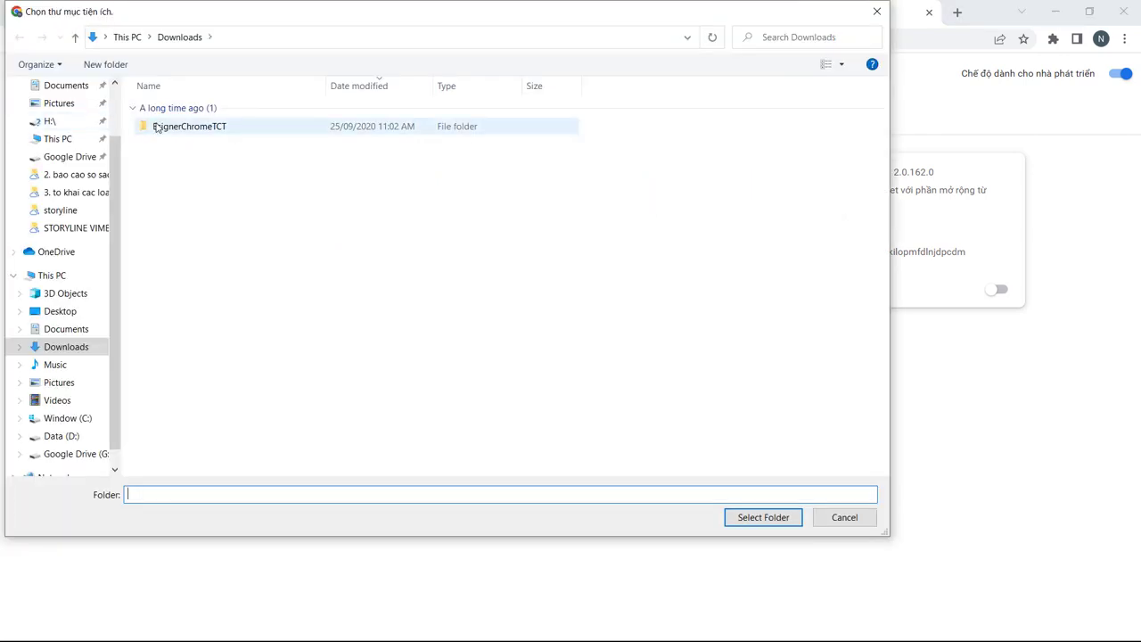
left_click(156, 128)
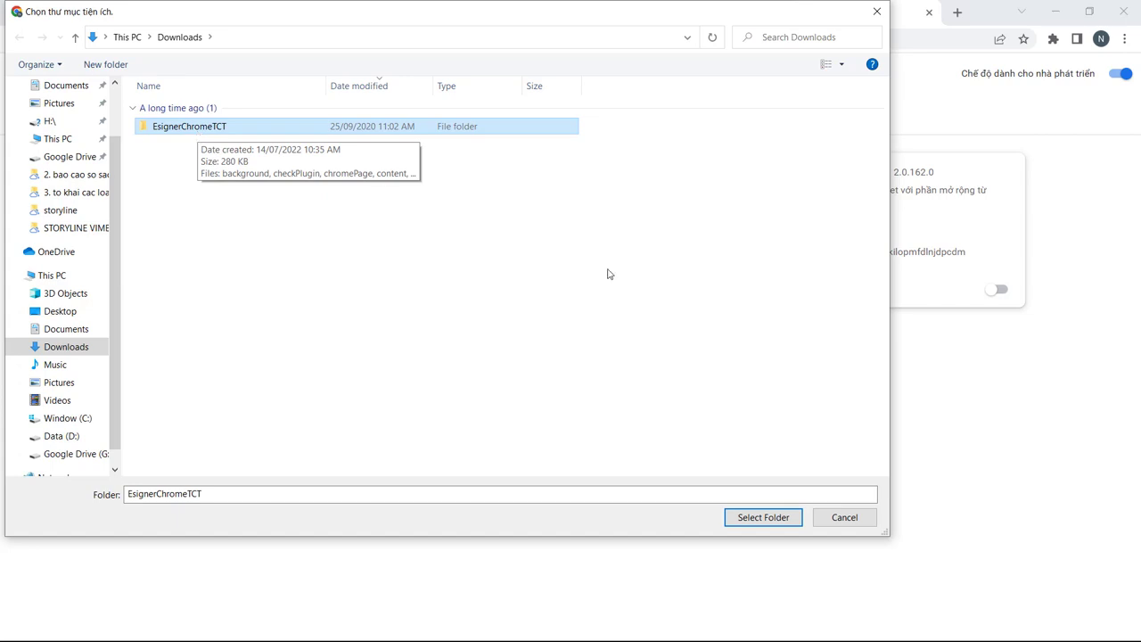
left_click(849, 520)
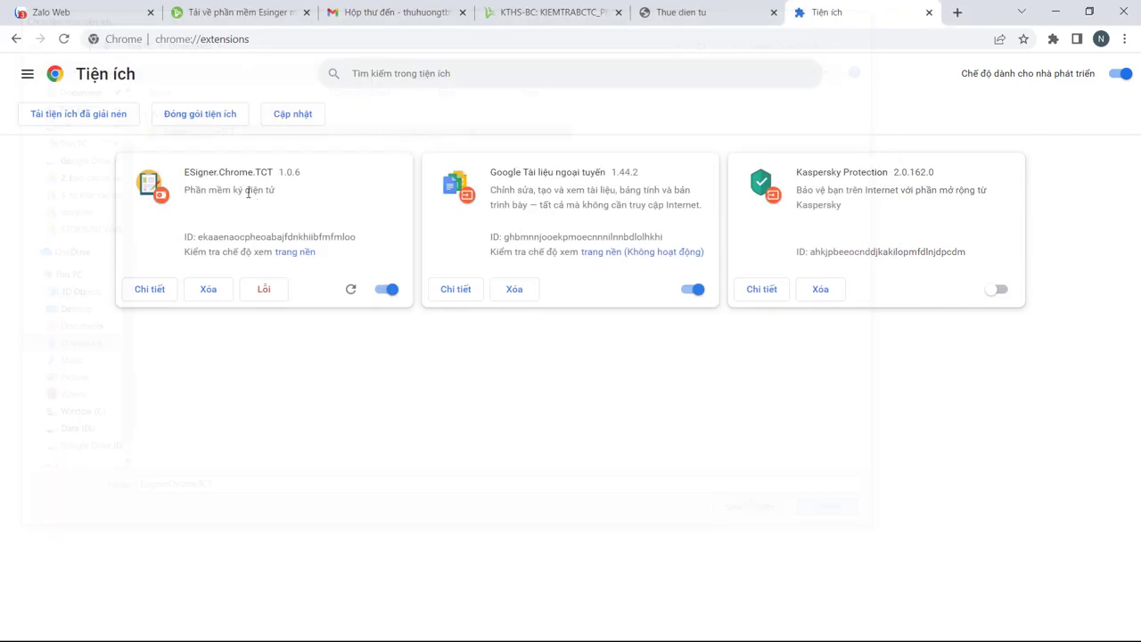
left_click_drag(184, 172, 321, 176)
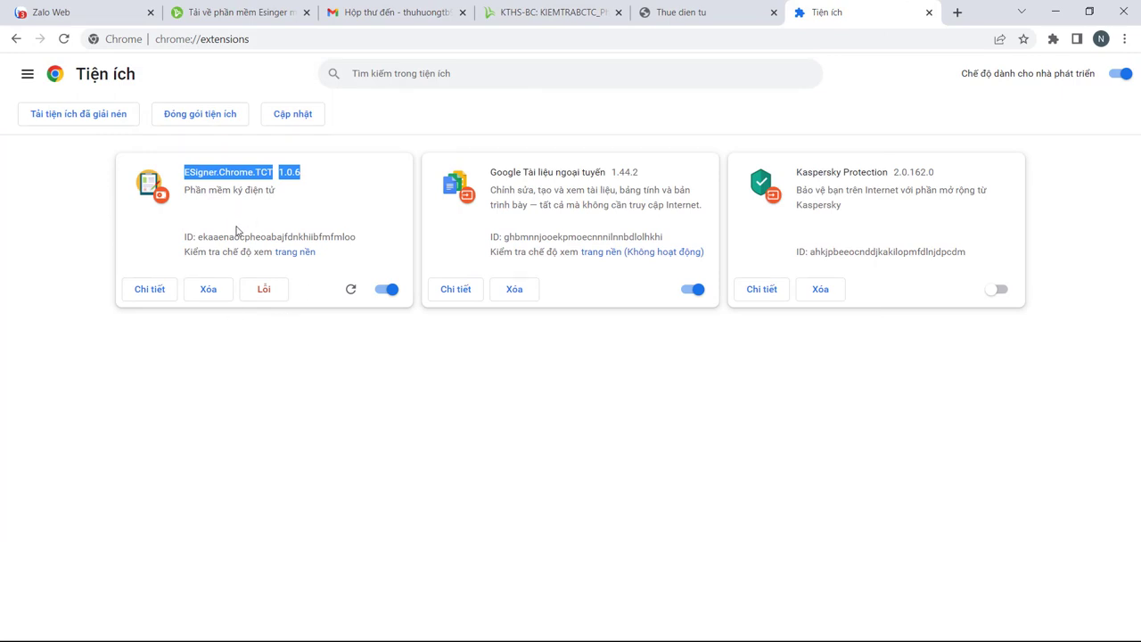
Return to the Thue dien tu login form and log in with the filled-in taxpayer account and verification code.
left_click(697, 11)
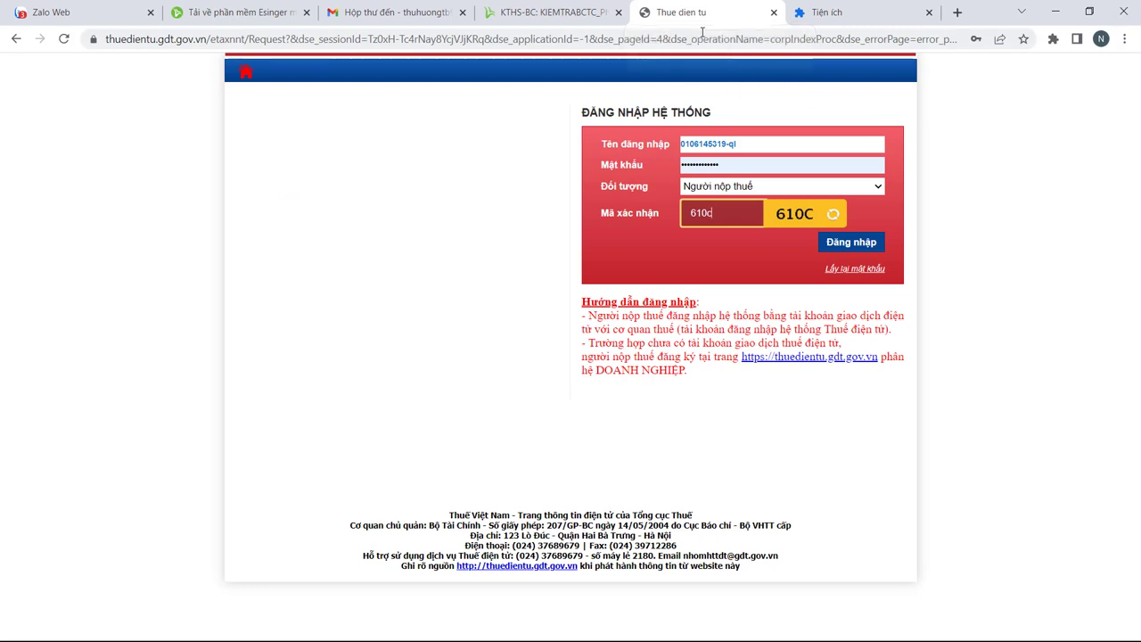
left_click(758, 143)
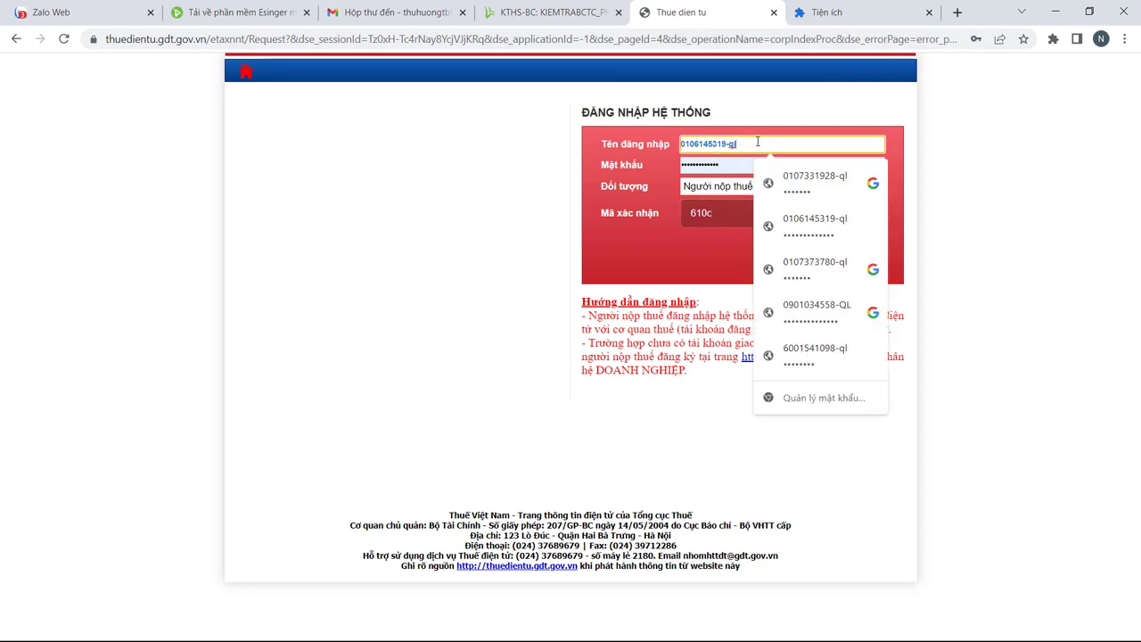
left_click(694, 226)
key("Return")
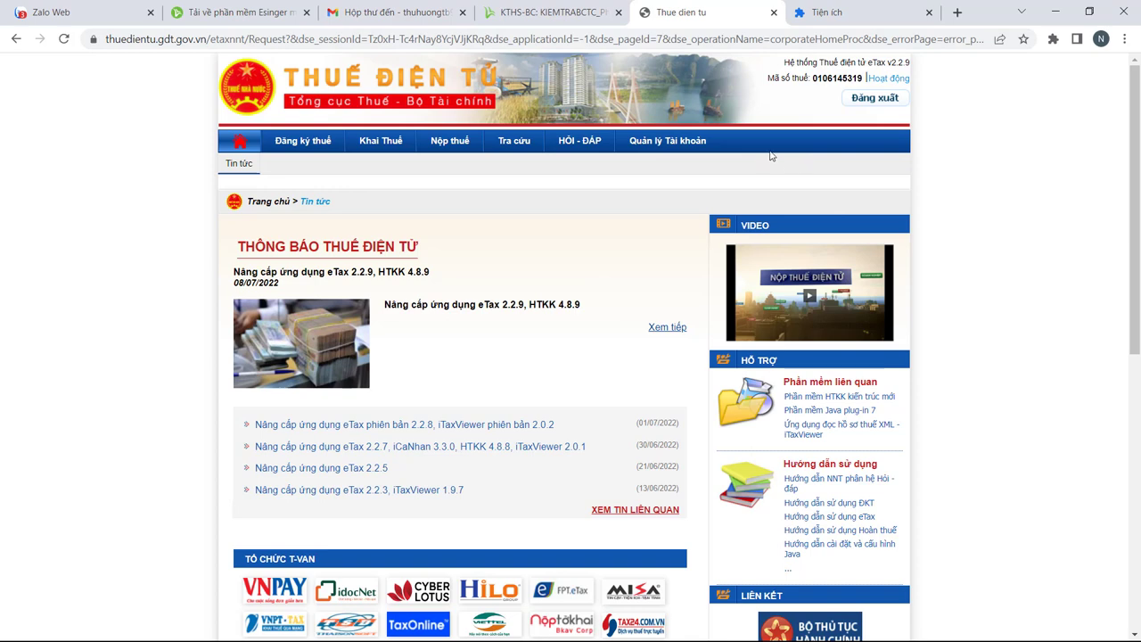
Close the extensions page and open the XML declaration submission page (Nộp tờ khai XML) under Khai Thuế.
left_click(880, 18)
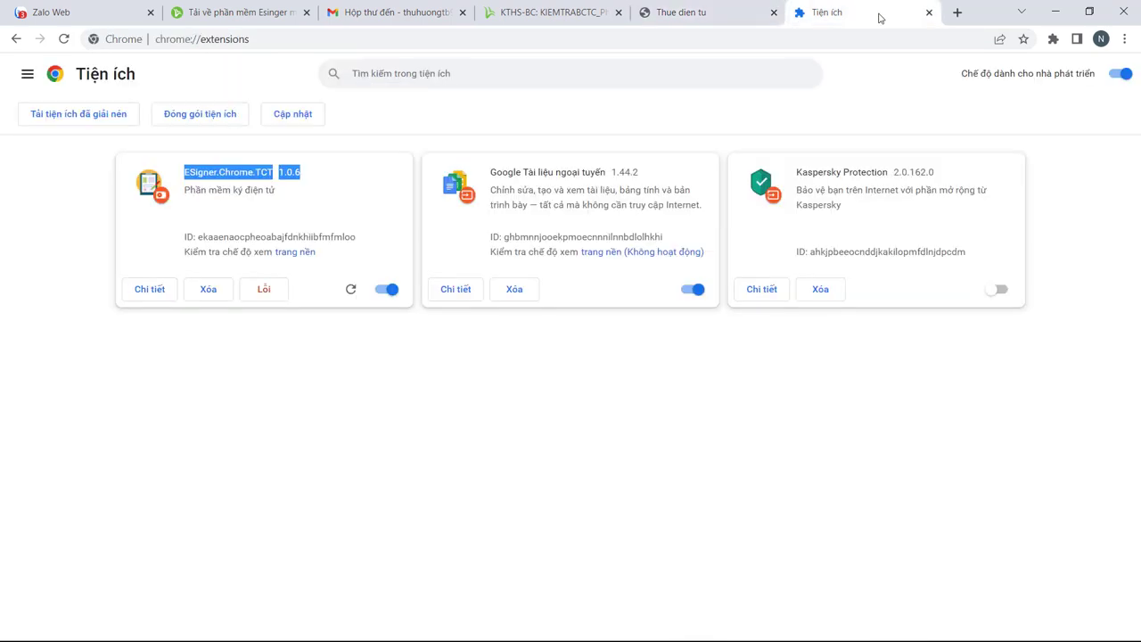
left_click(929, 12)
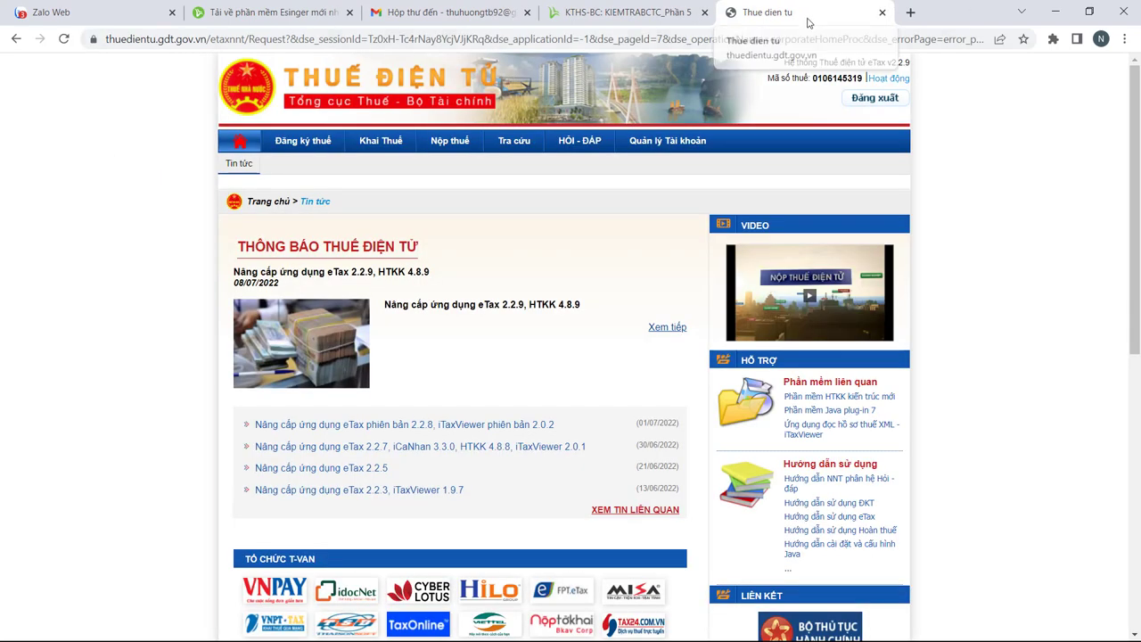
left_click(378, 143)
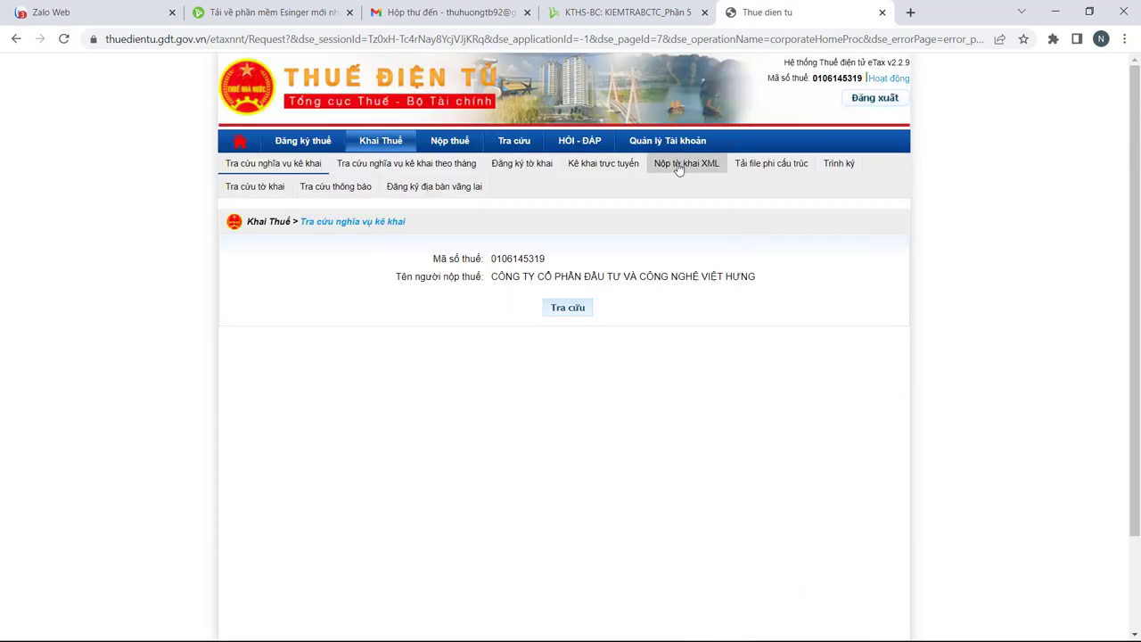
left_click(686, 166)
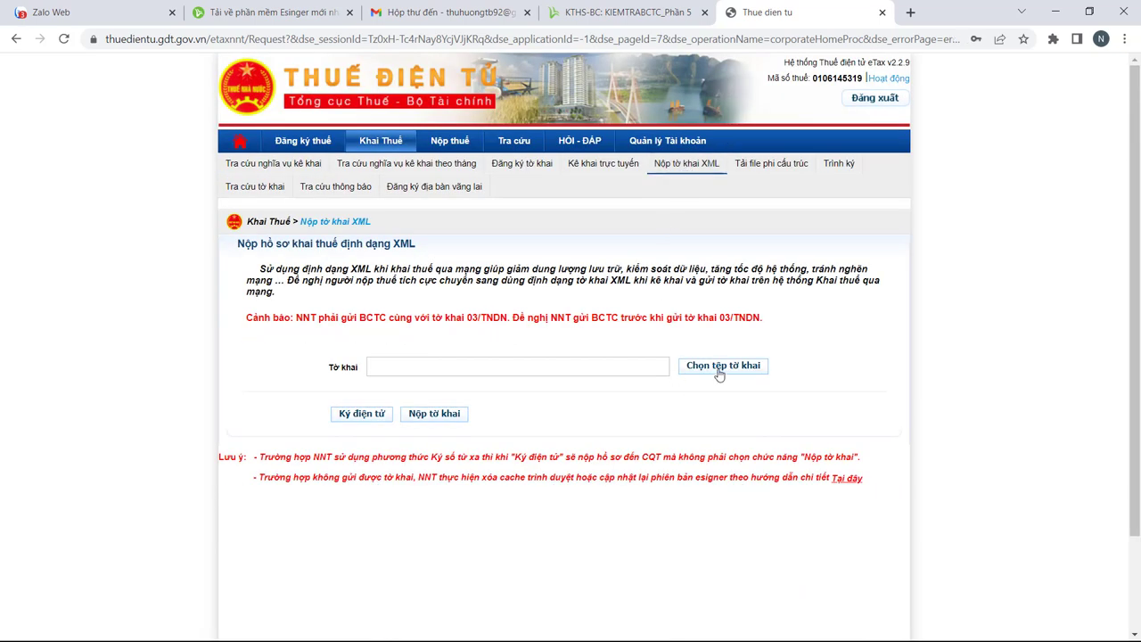
Choose B02_DNN_Bao_cao_ket_qua_hoat_dong_kinh_doanh.xls from the Documents folder as the declaration file.
left_click(720, 373)
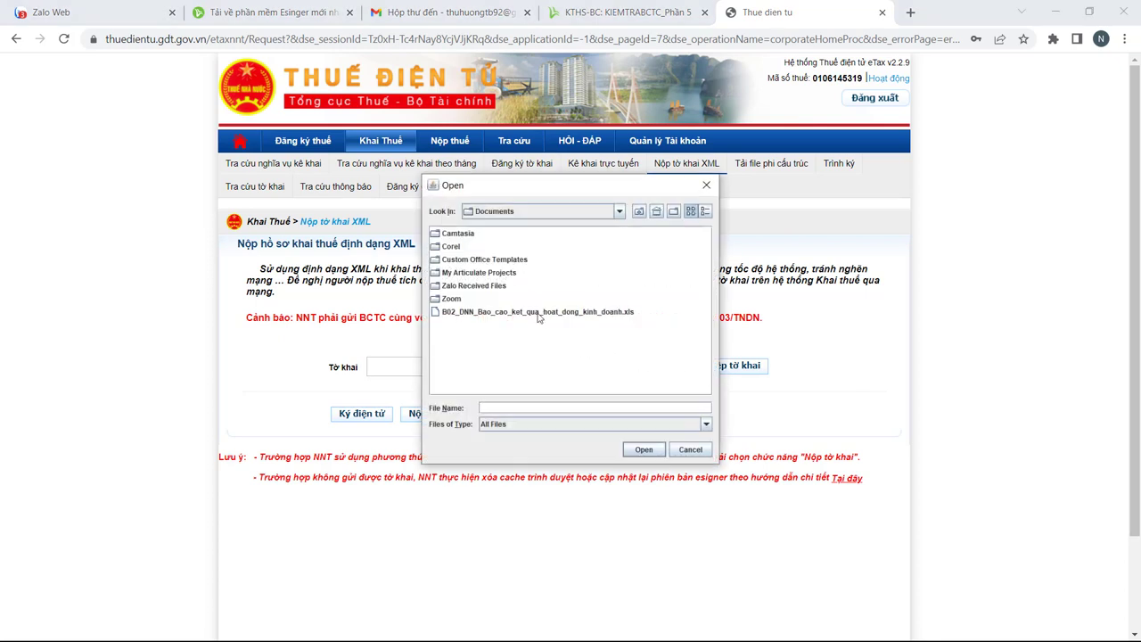
left_click(619, 218)
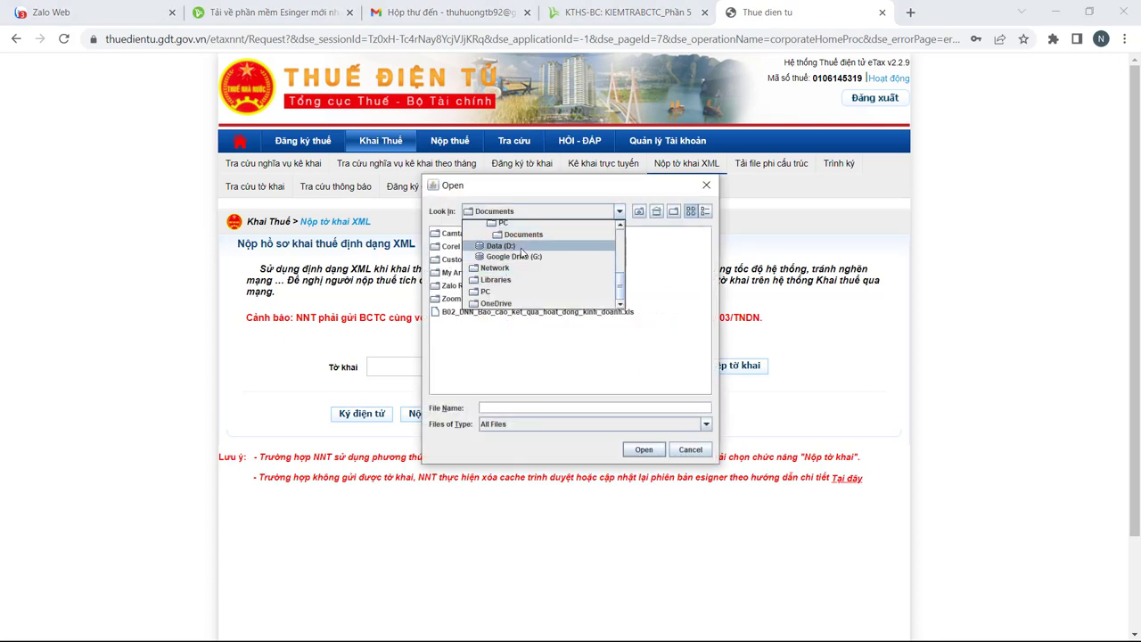
left_click(538, 311)
left_click(646, 451)
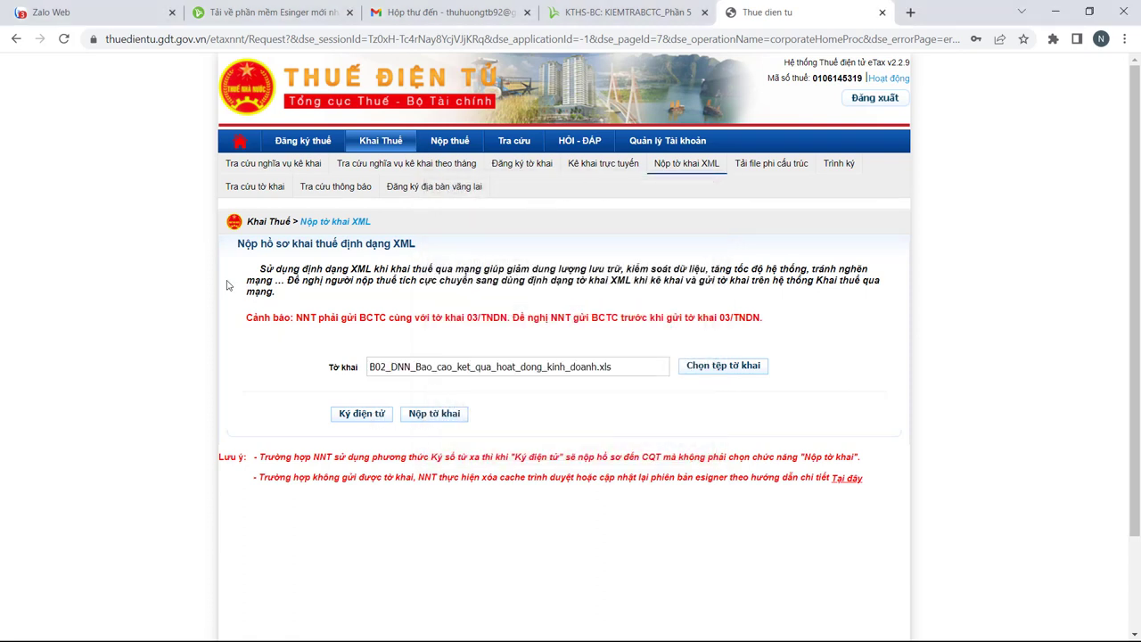
On the Tra cứu tờ khai page, filter by 01/GTGT (TT80/2021) with submission dates from 01/01/2022 to 30/03/2022.
left_click(259, 190)
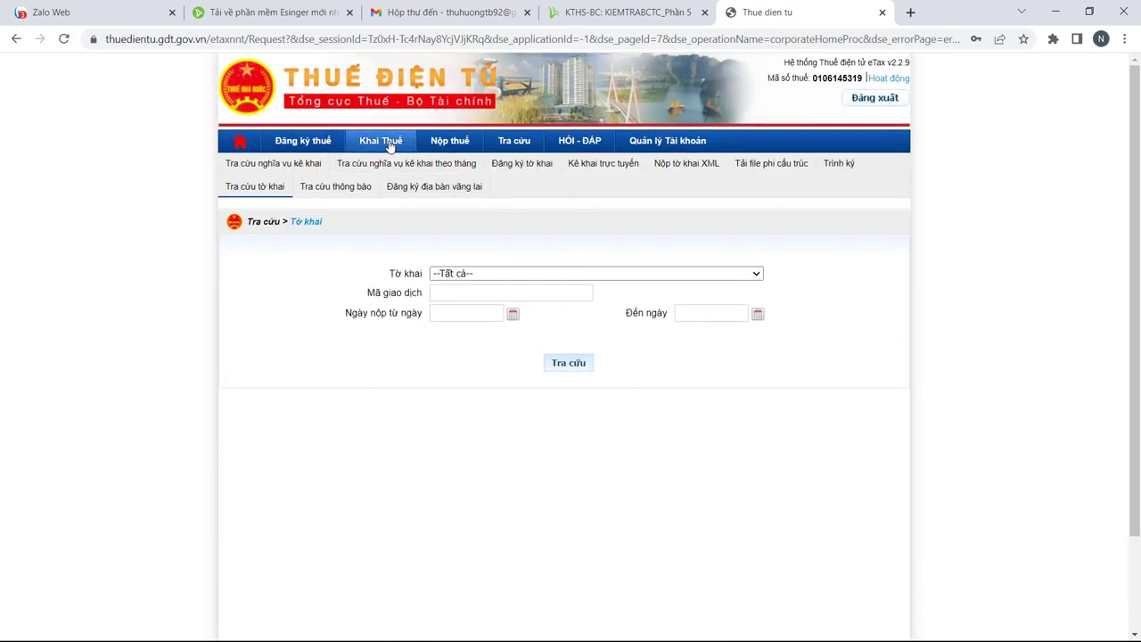
left_click(756, 275)
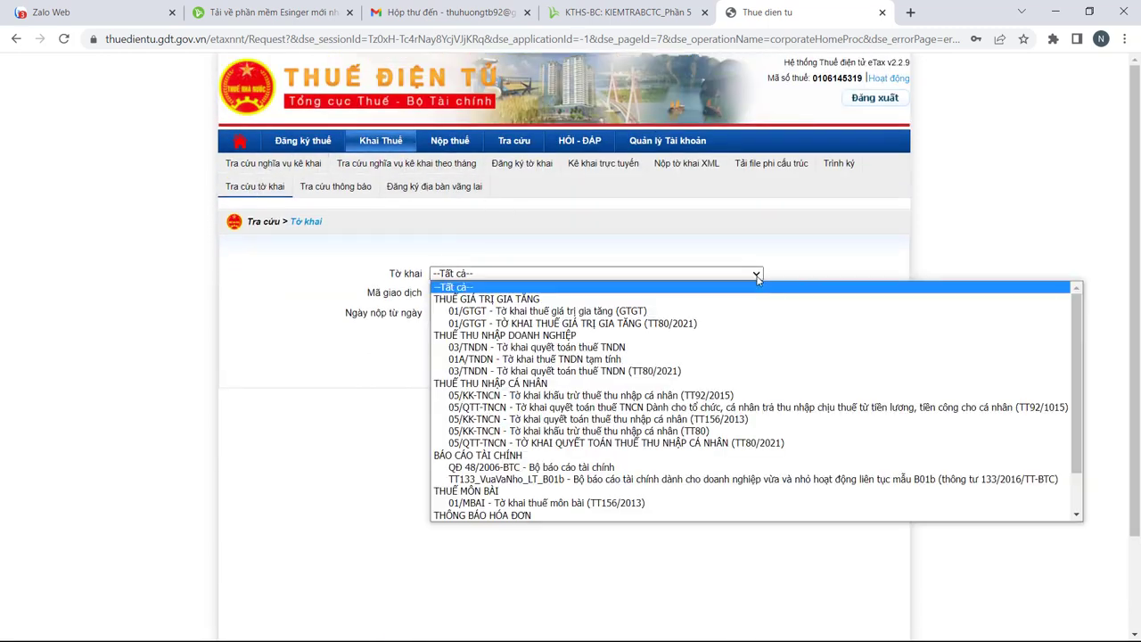
left_click(591, 324)
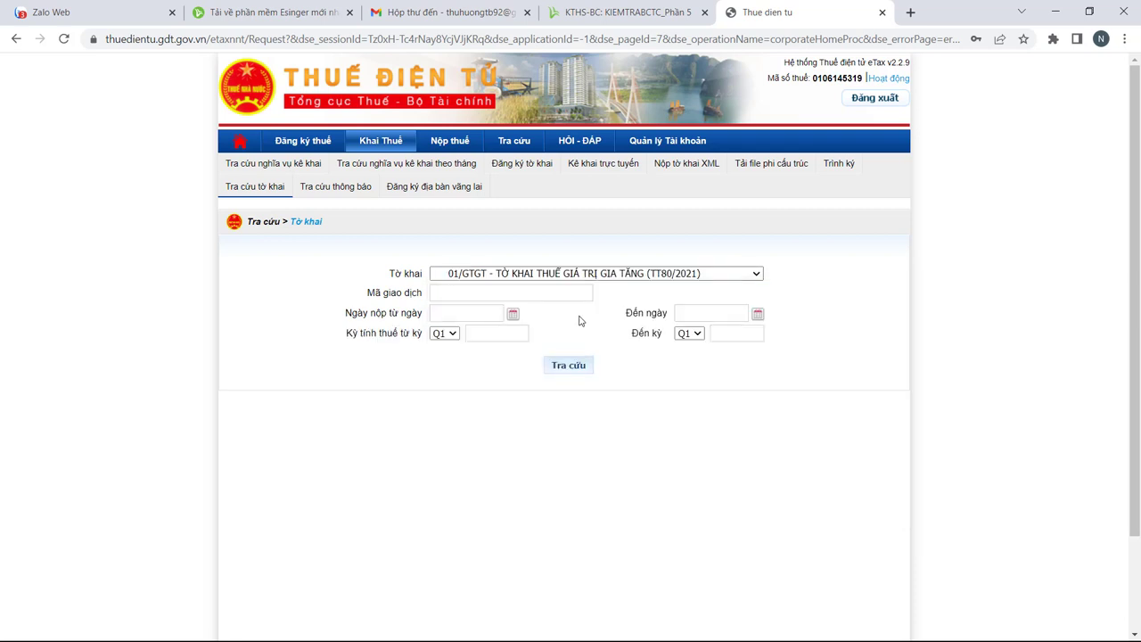
left_click(463, 314)
left_click(466, 341)
left_click(704, 314)
left_click(709, 373)
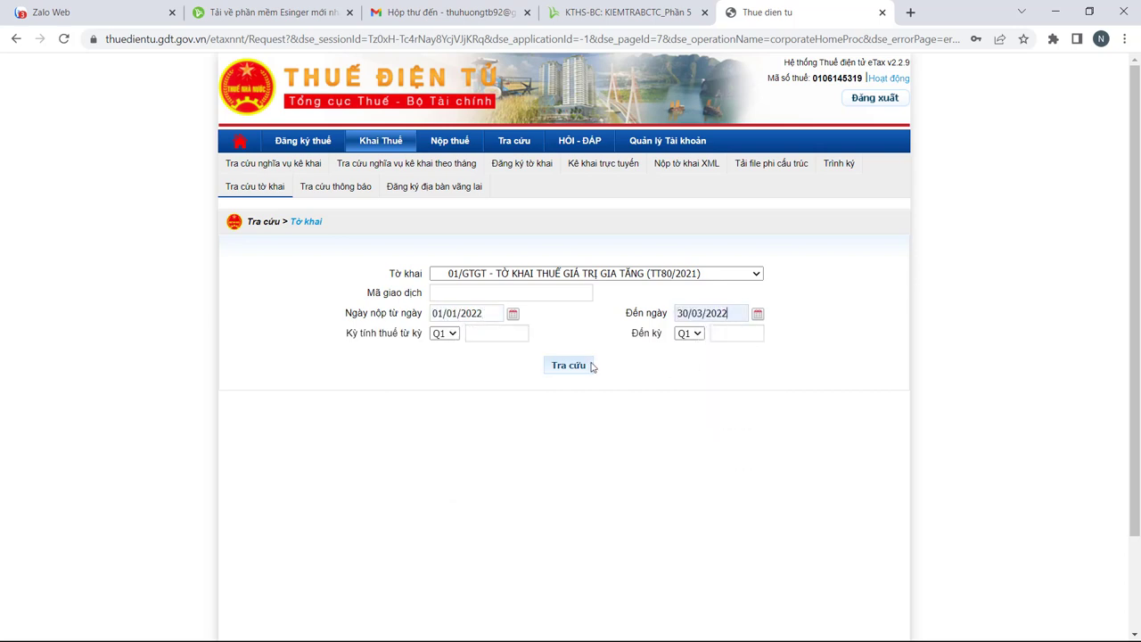
Set the end date to 10/04/2022 and search for declarations of type 01/GTGT - Tờ khai thuế giá trị gia tăng (GTGT).
left_click(694, 313)
key("BackSpace")
type("4")
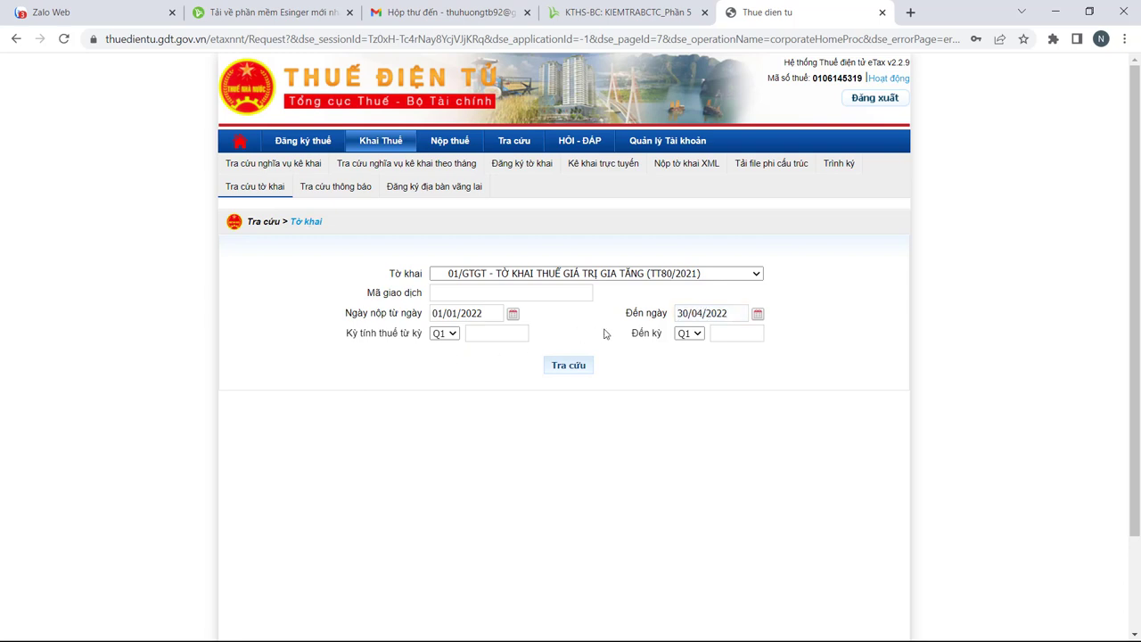
left_click(685, 314)
double_click(682, 312)
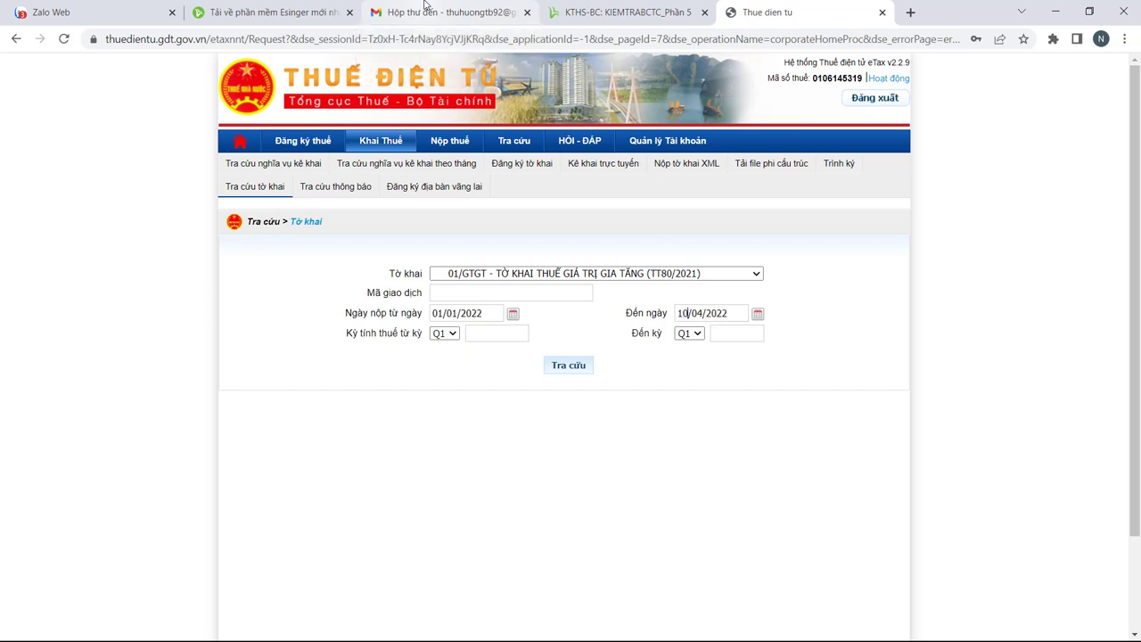
scroll(565, 258, "down", 2)
left_click(568, 364)
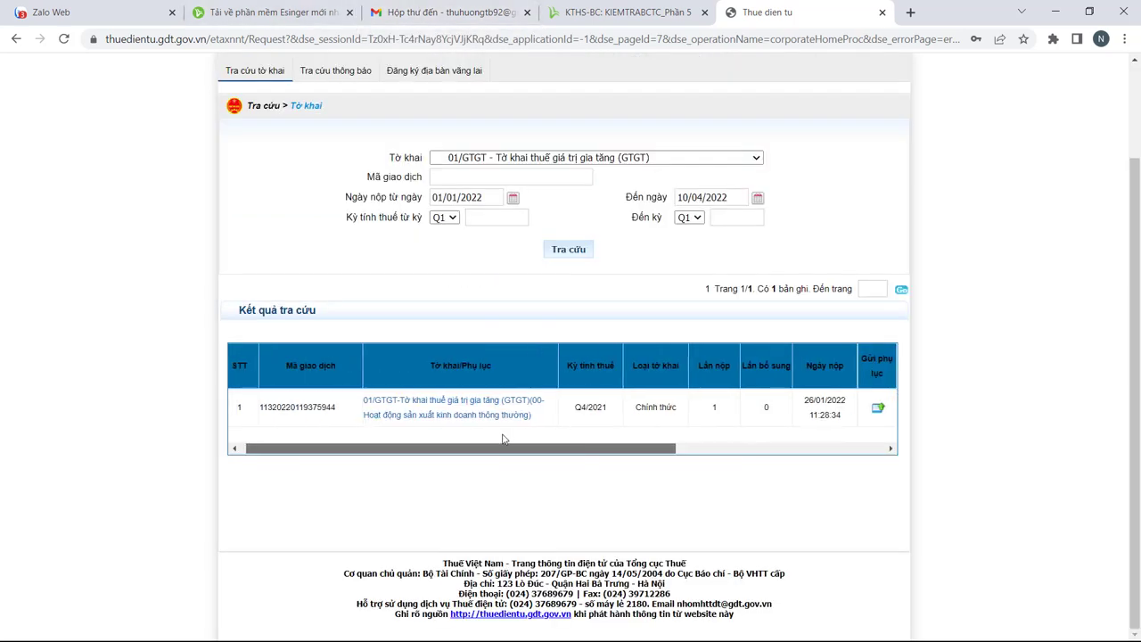
Examine the tax period, submission details and acceptance status (Trạng thái) of the declaration in the search results.
scroll(504, 438, "right", 5)
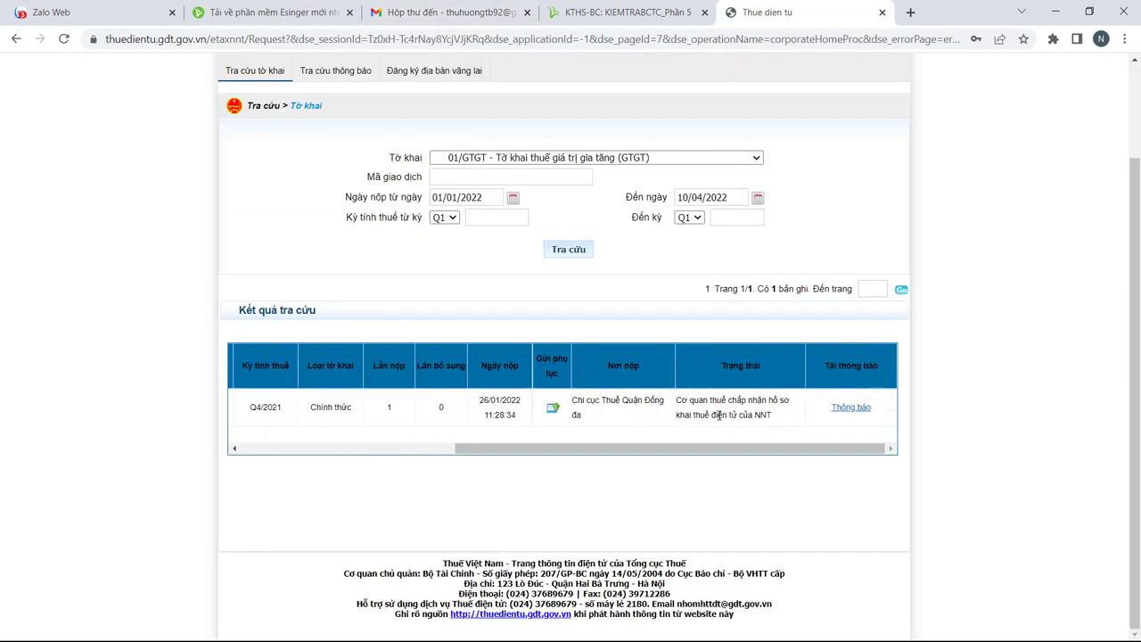
left_click_drag(693, 402, 764, 419)
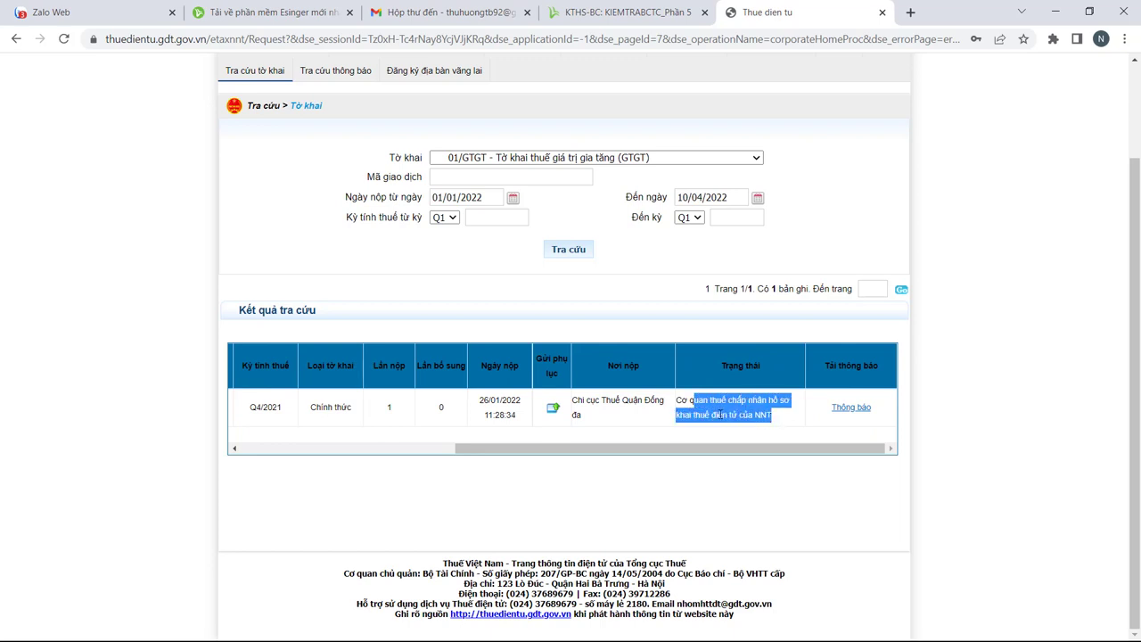
left_click(697, 409)
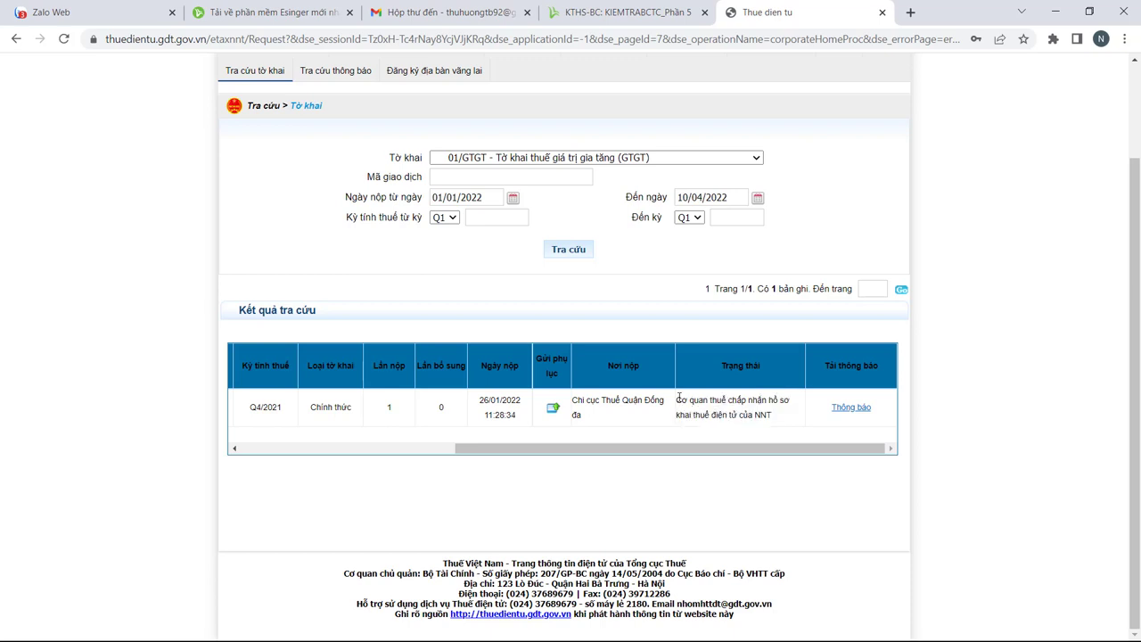
left_click_drag(676, 402, 782, 417)
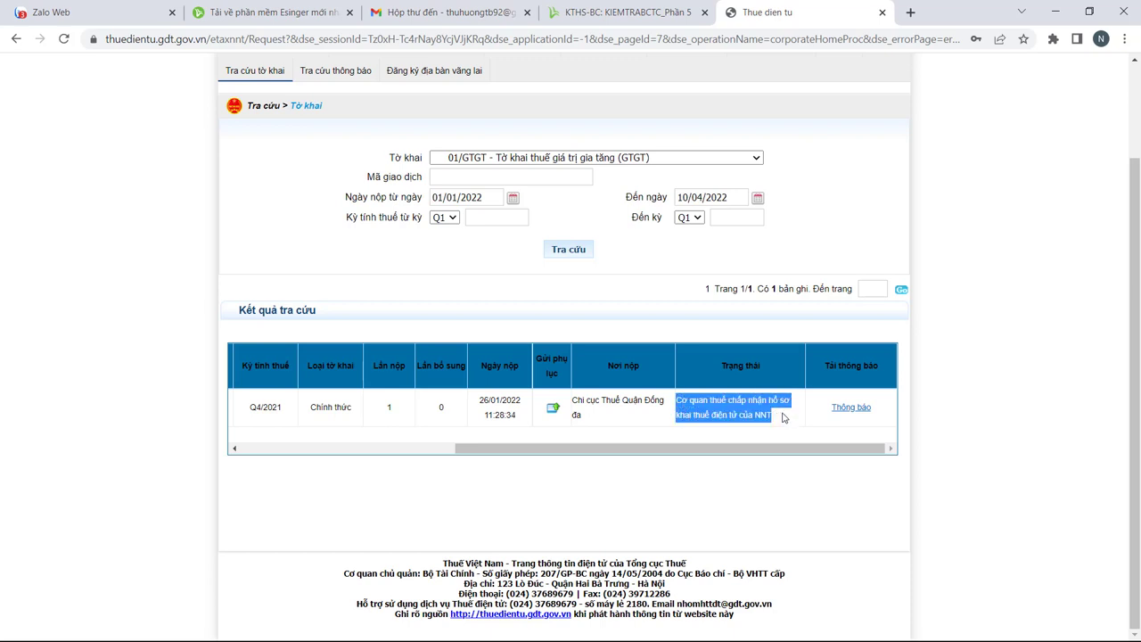
left_click_drag(665, 448, 350, 412)
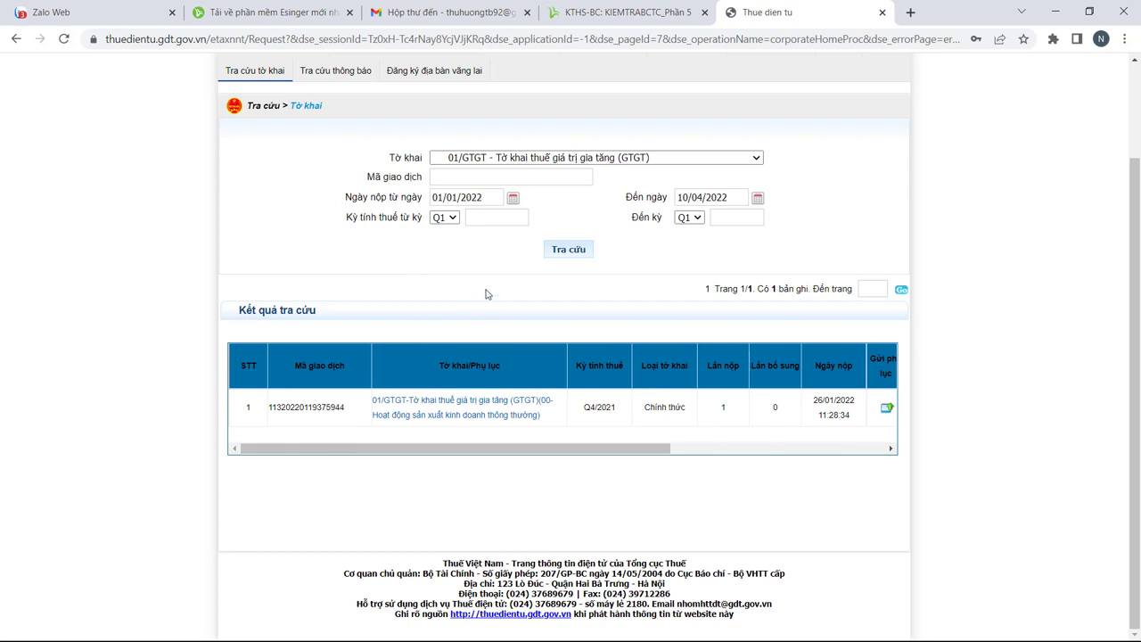
scroll(490, 292, "up", 1)
scroll(490, 292, "up", 1)
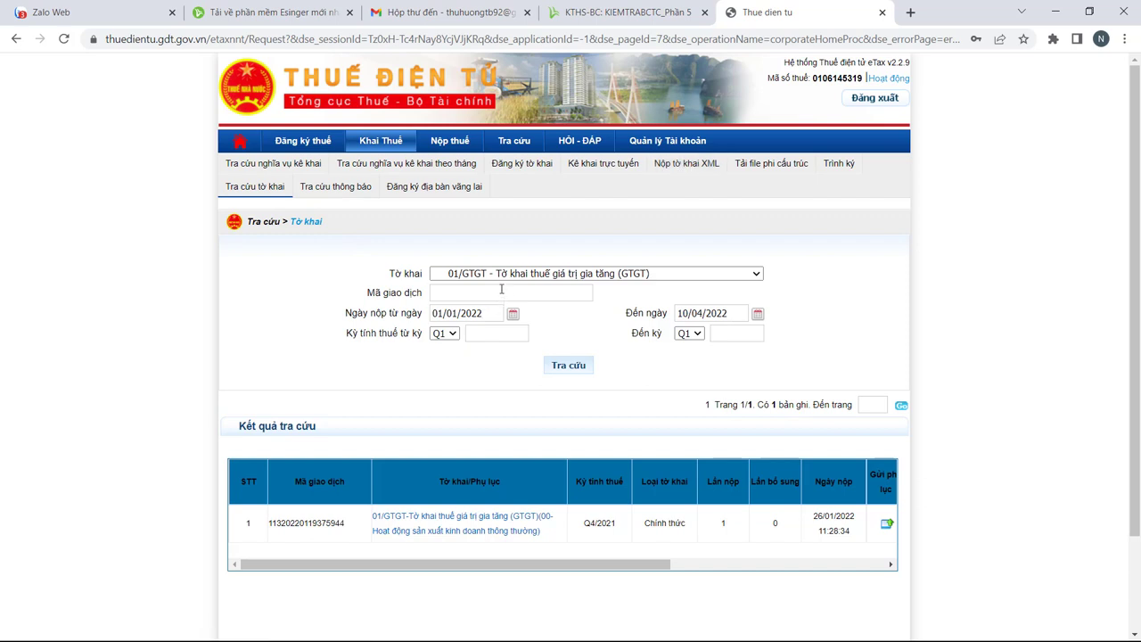
Search for 01/GTGT declarations submitted from 01/01/2021 to 31/12/2021 and review the periods and status columns of the results.
key("BackSpace")
type("1")
triple_click(737, 313)
type("31")
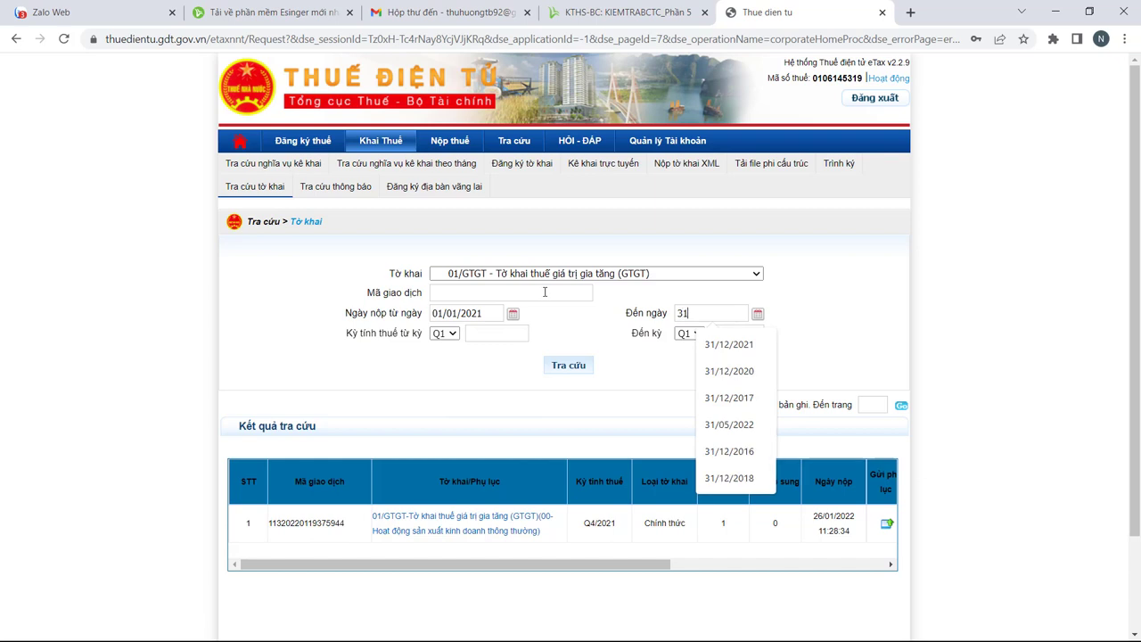
type("/12/20")
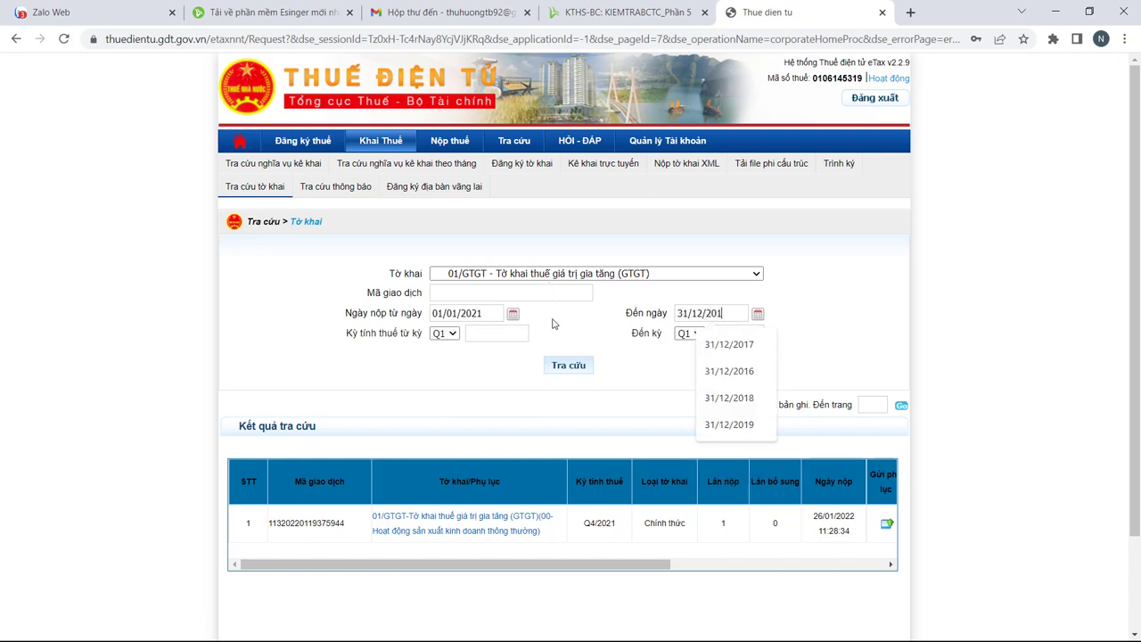
type("21")
left_click(558, 345)
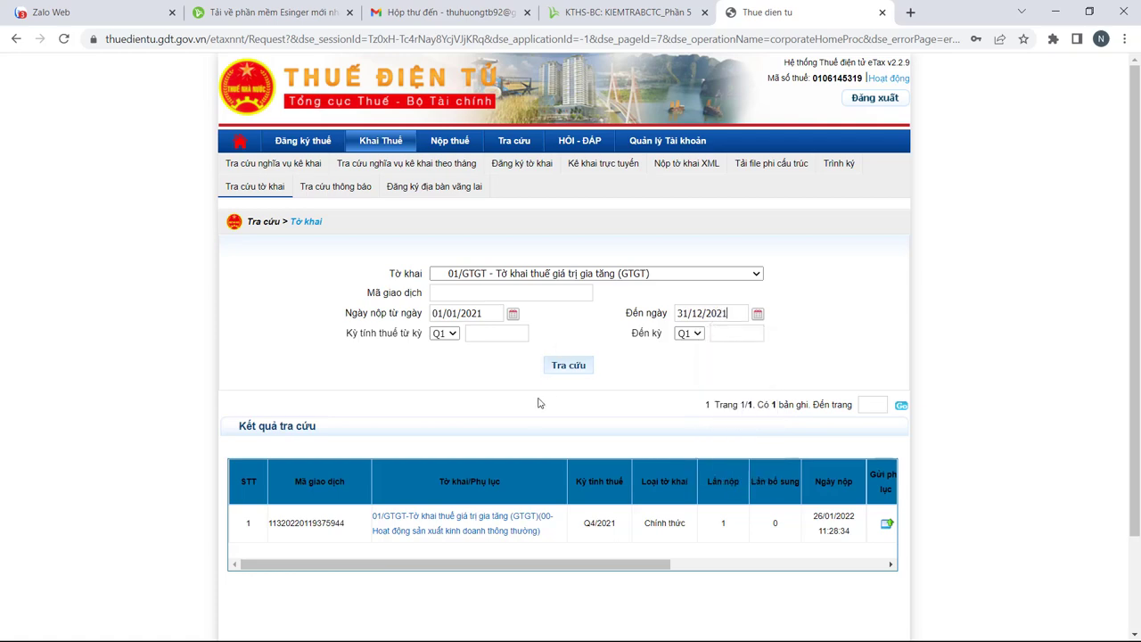
left_click(568, 365)
scroll(471, 535, "down", 1)
left_click_drag(471, 563, 593, 573)
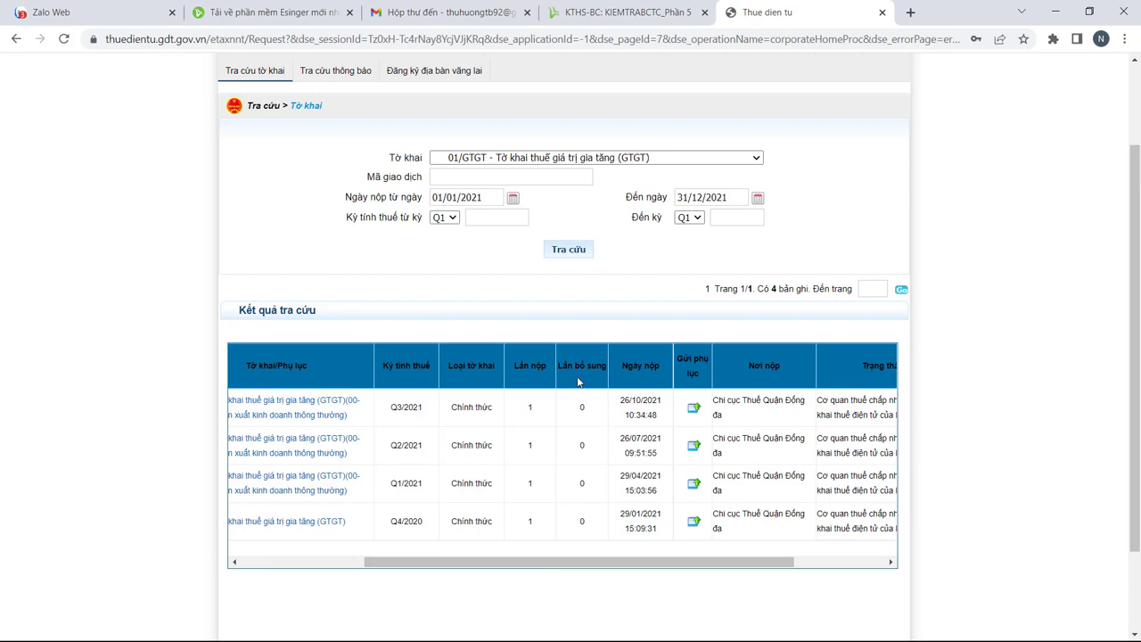
Examine the declaration type (Loại tờ khai) and submission number (Lần nộp) columns of the 2021 declarations in the search results.
scroll(578, 382, "down", 2)
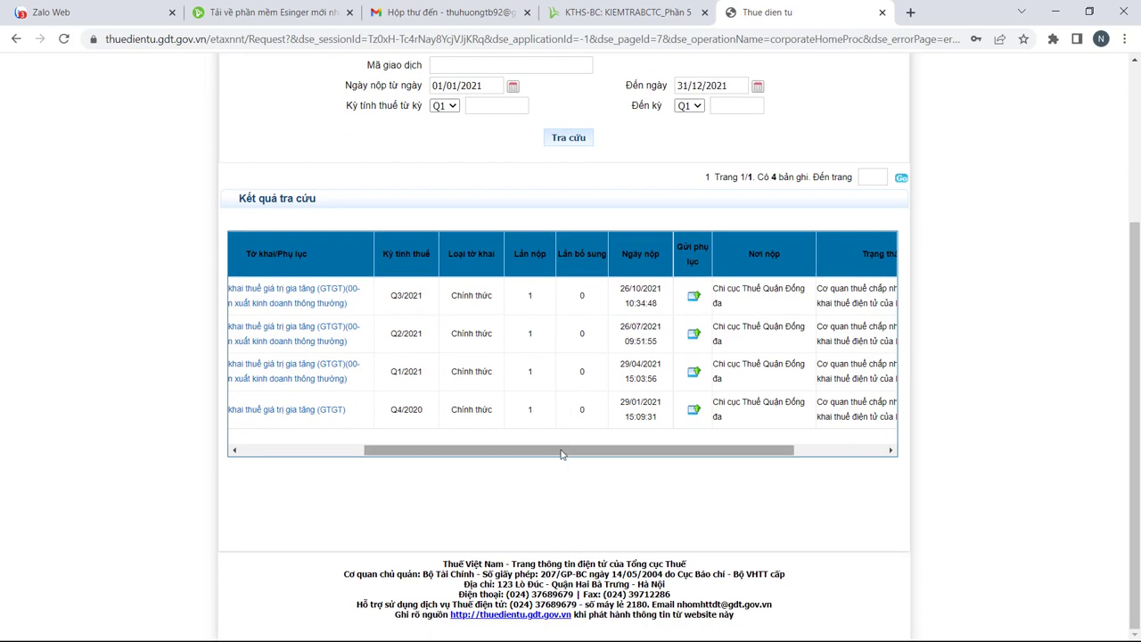
left_click_drag(562, 455, 395, 457)
scroll(363, 412, "up", 4)
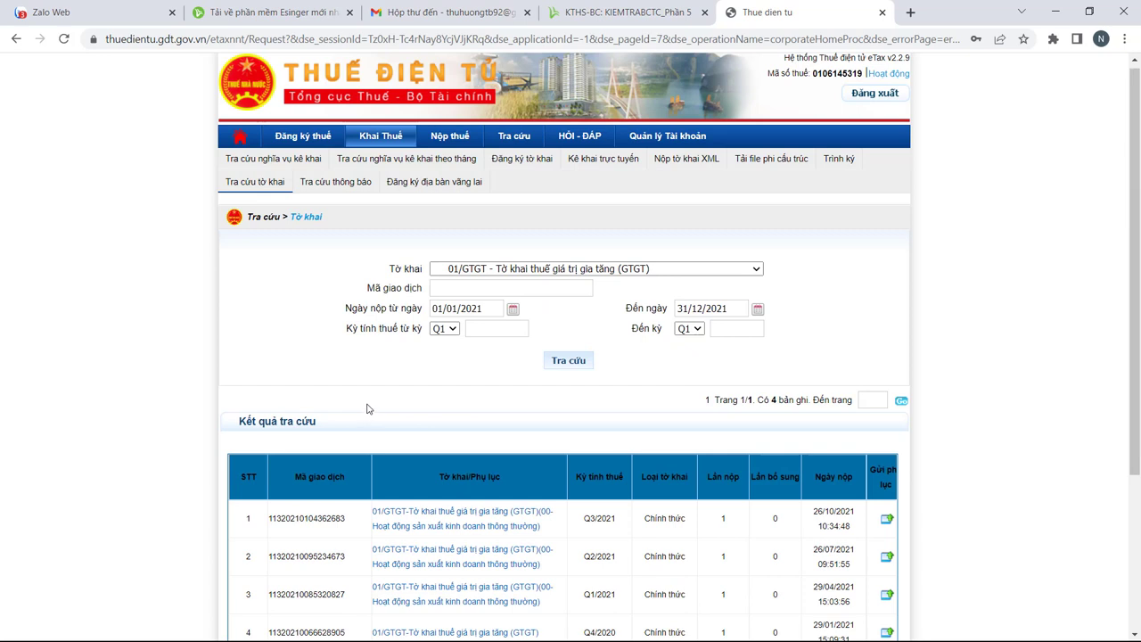
scroll(738, 456, "down", 1)
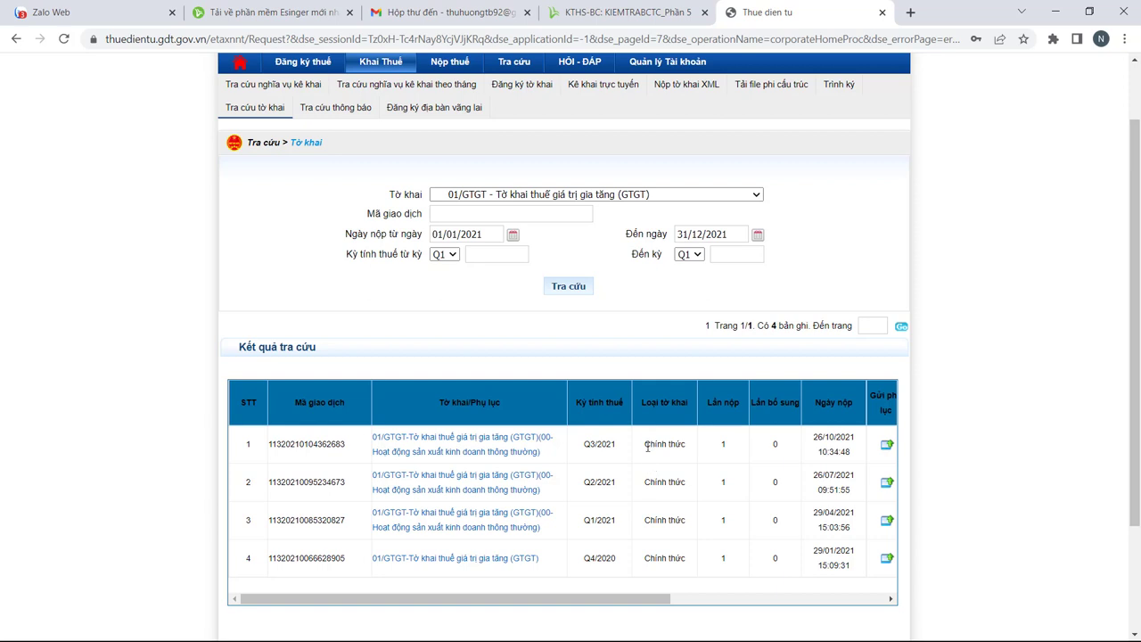
left_click_drag(645, 443, 703, 455)
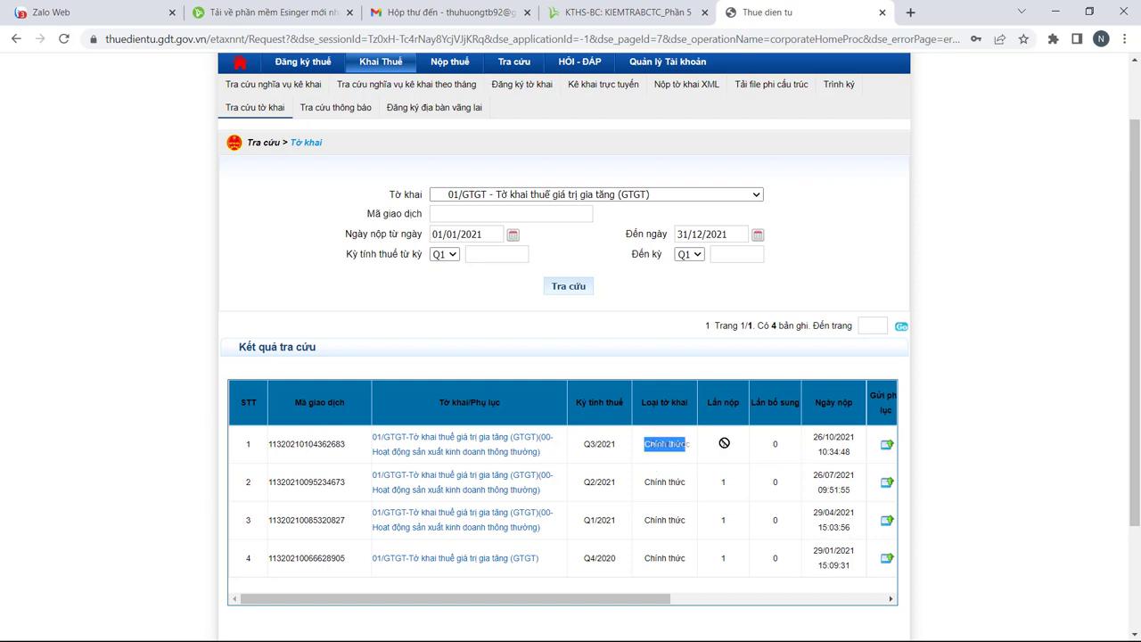
left_click(722, 484)
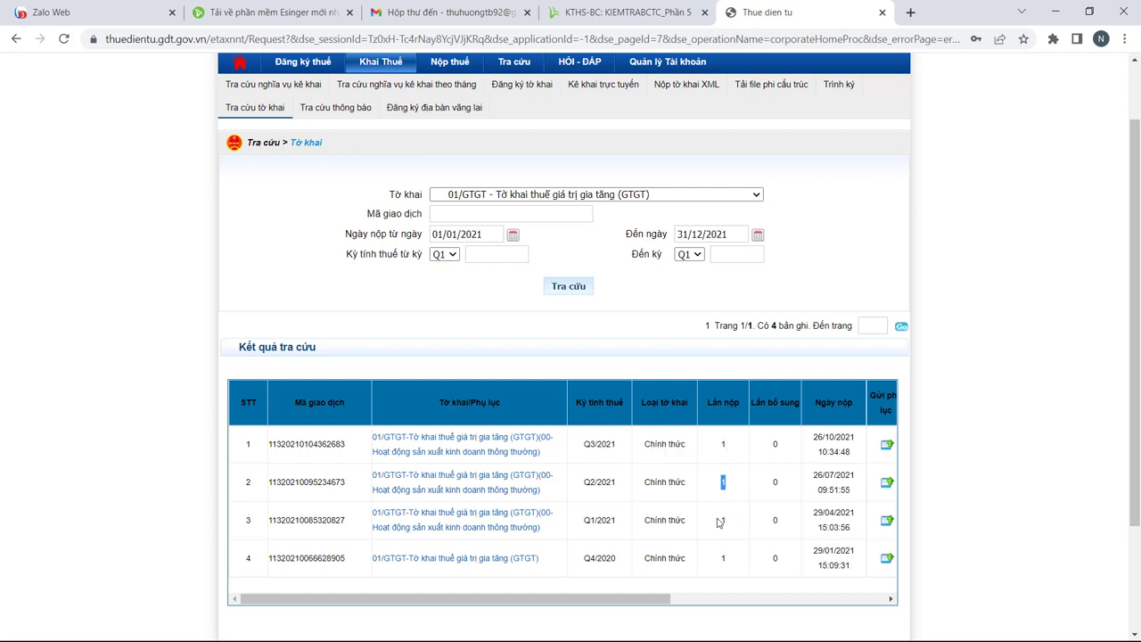
left_click_drag(719, 521, 733, 524)
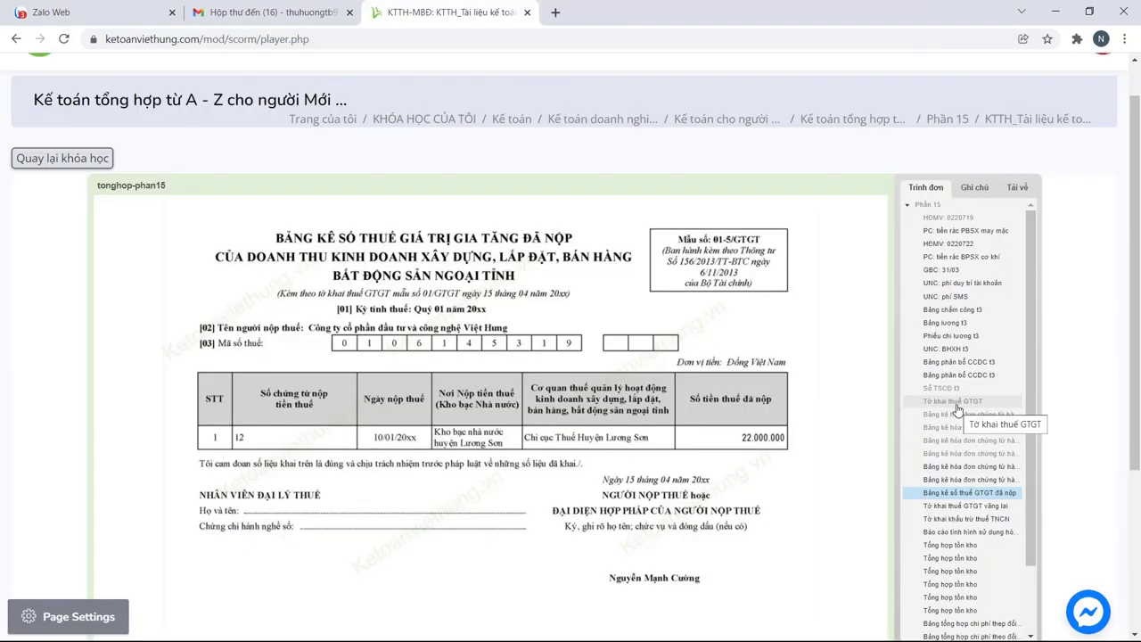
In the Phần 15 course documents, view the Tờ khai thuế GTGT, the sold-goods invoice list 01-1/GTGT and the Bảng kê số thuế GTGT đã nộp.
left_click(958, 409)
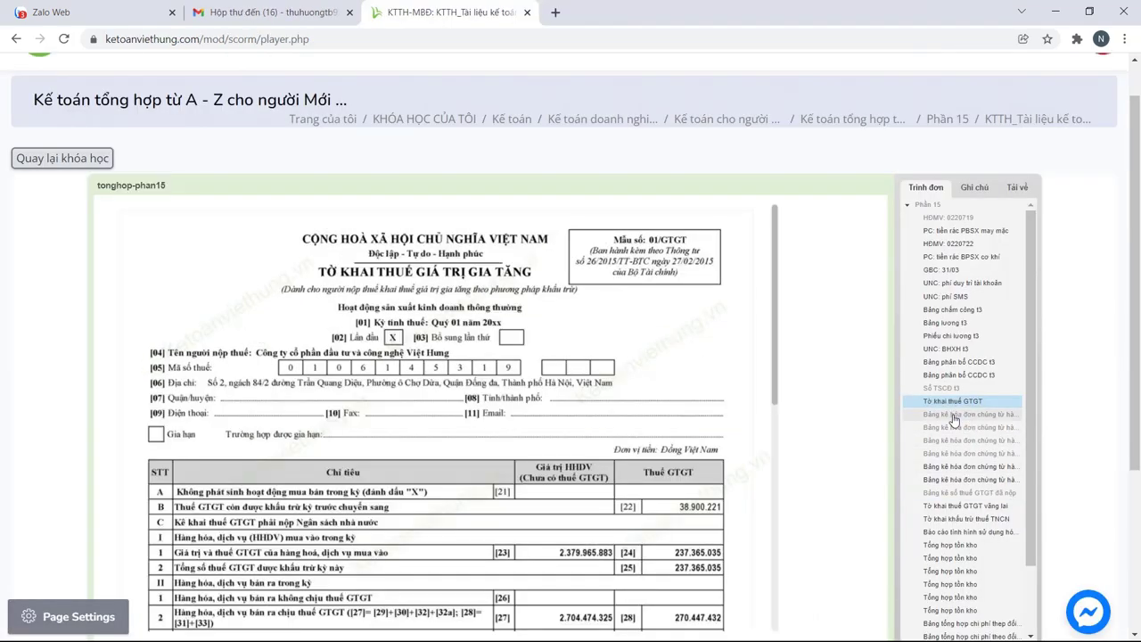
left_click(960, 414)
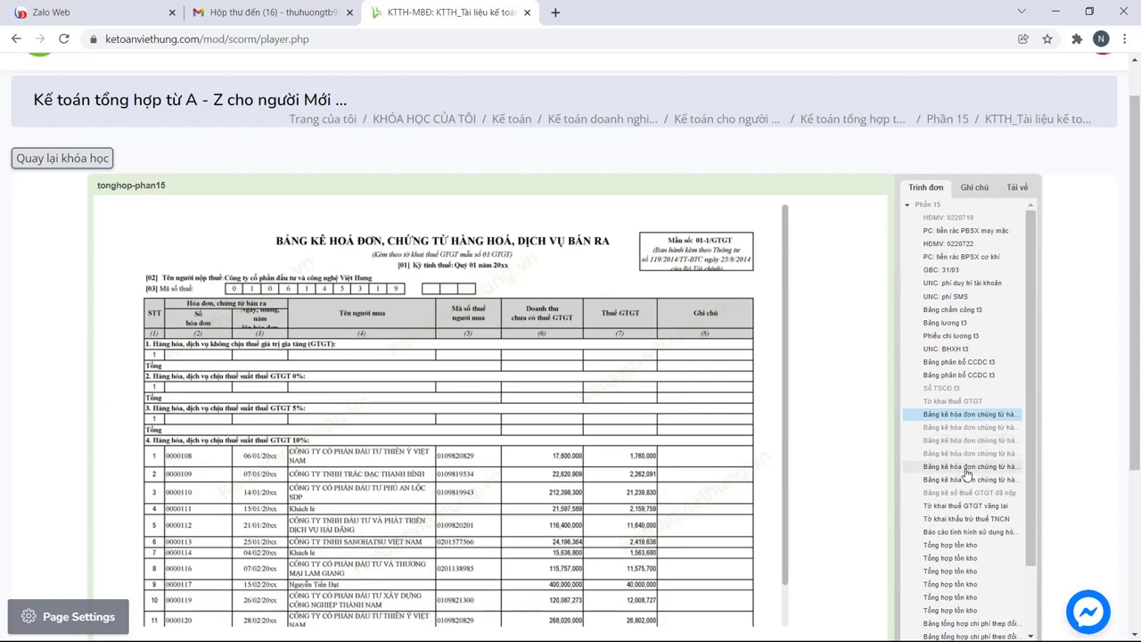
left_click(942, 490)
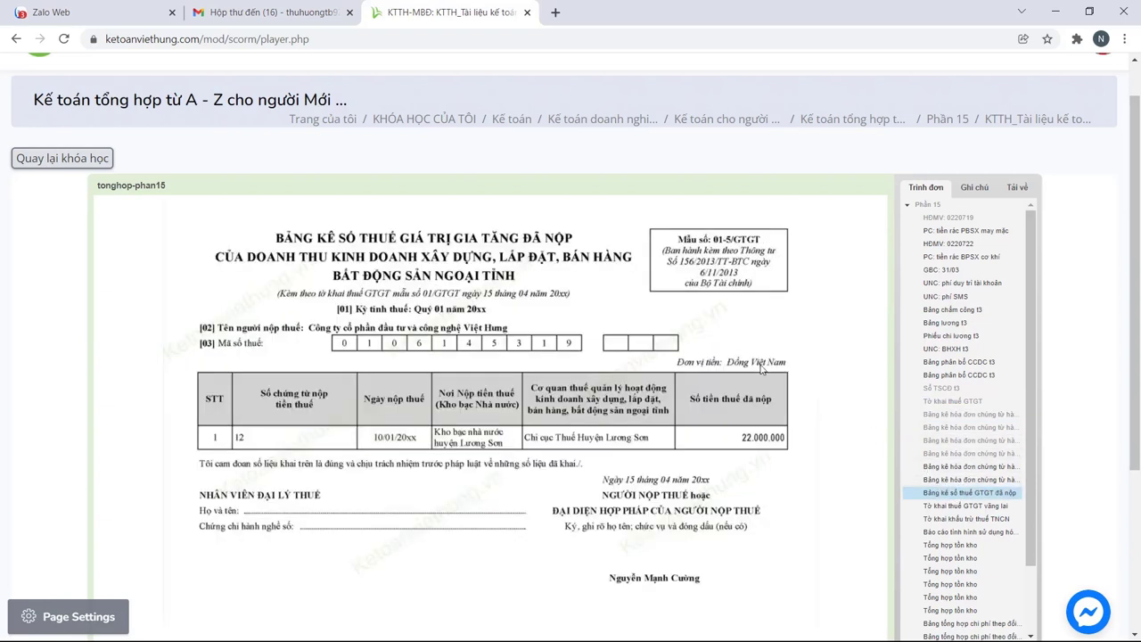